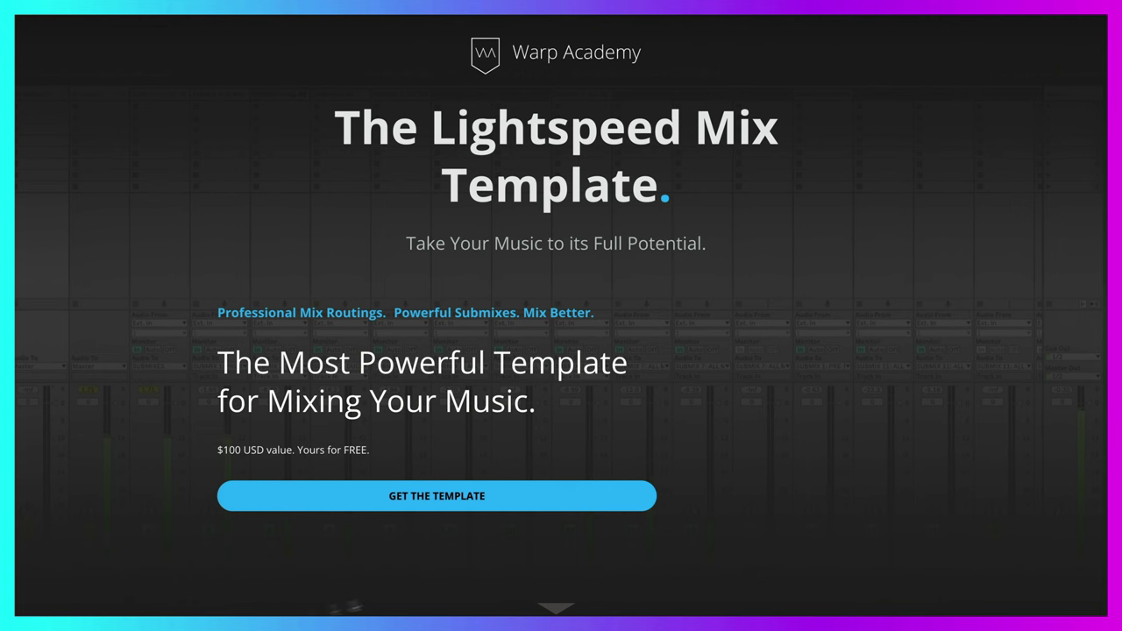
- Request the free Lightspeed Mix Template and submit the filled-in sign-up form
click(413, 496)
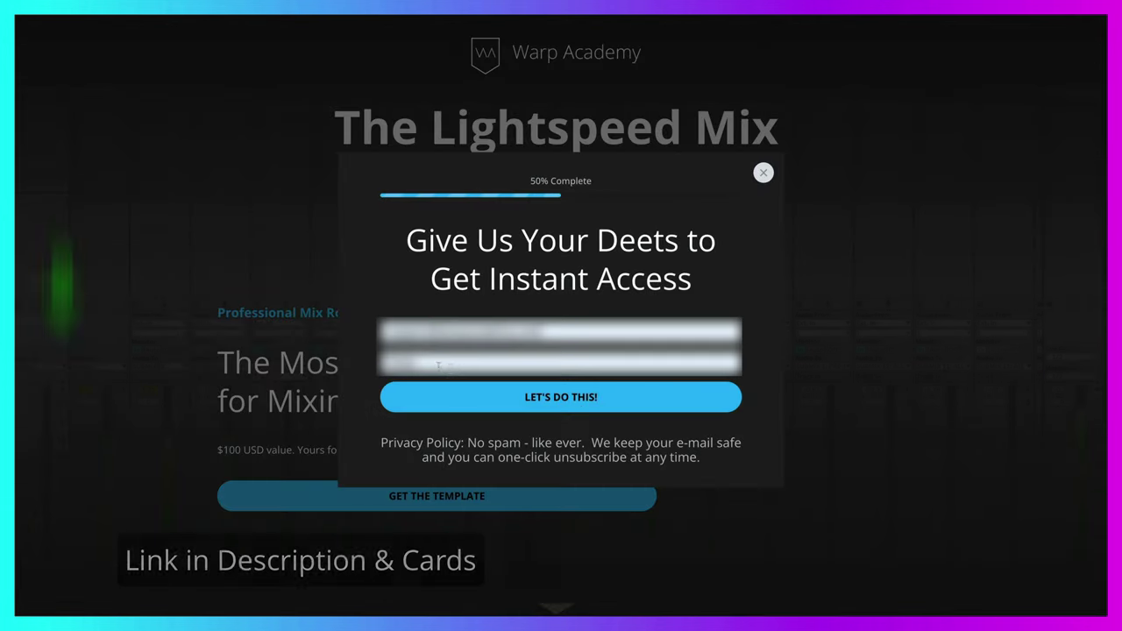
click(561, 399)
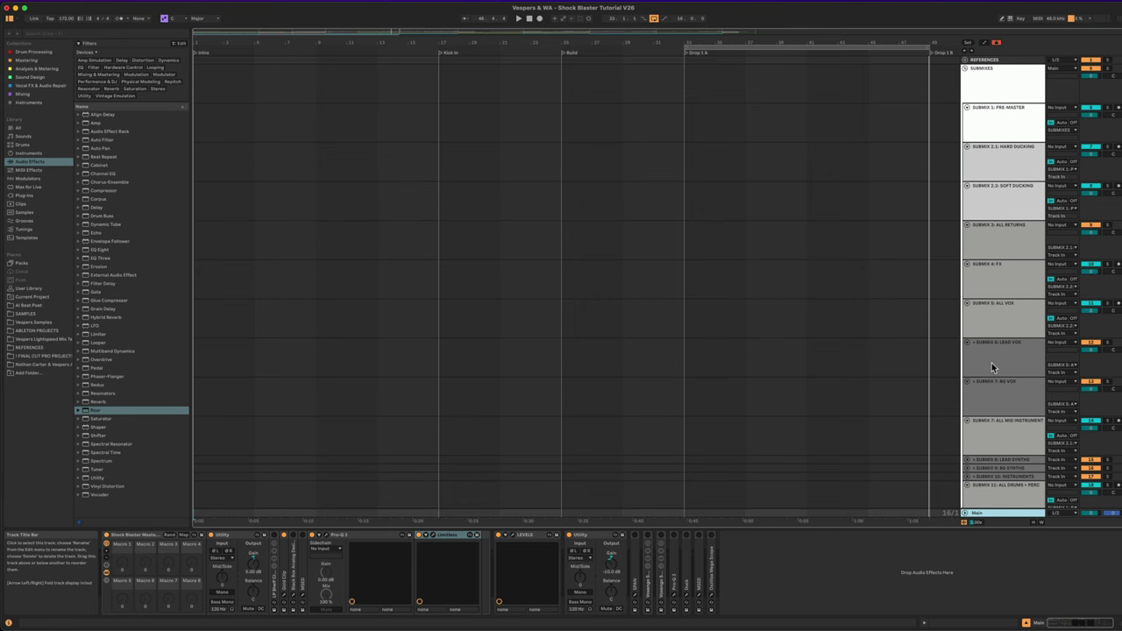
- Look through the template's submix tracks and select the SUBMIX 16: SUB + BASS track
scroll(994, 367, down, 10)
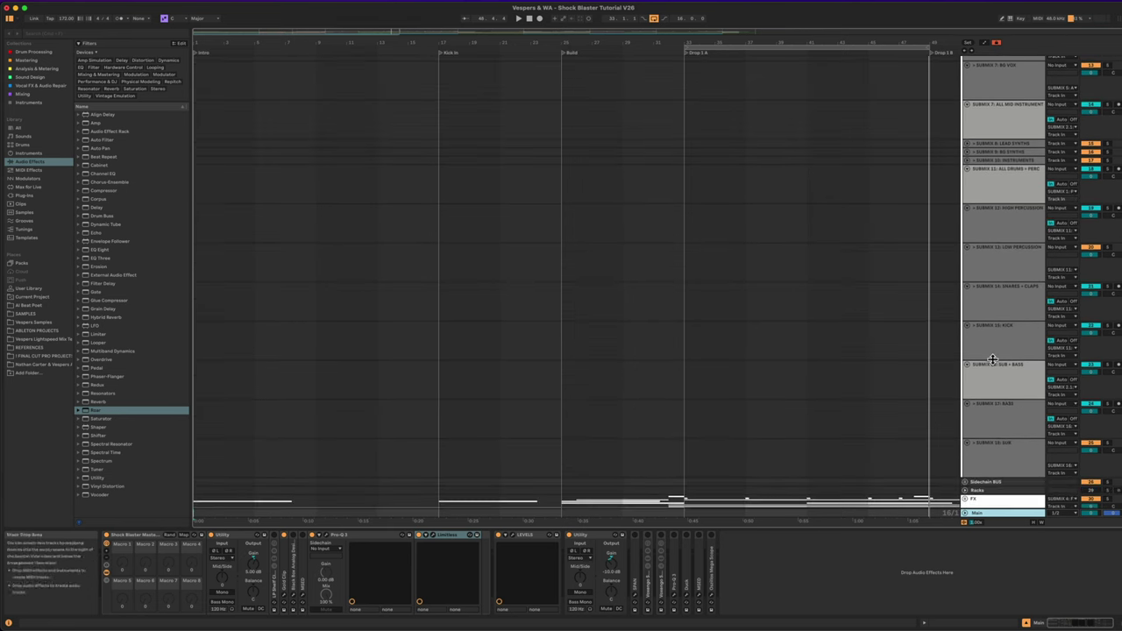
scroll(994, 359, down, 3)
click(1002, 298)
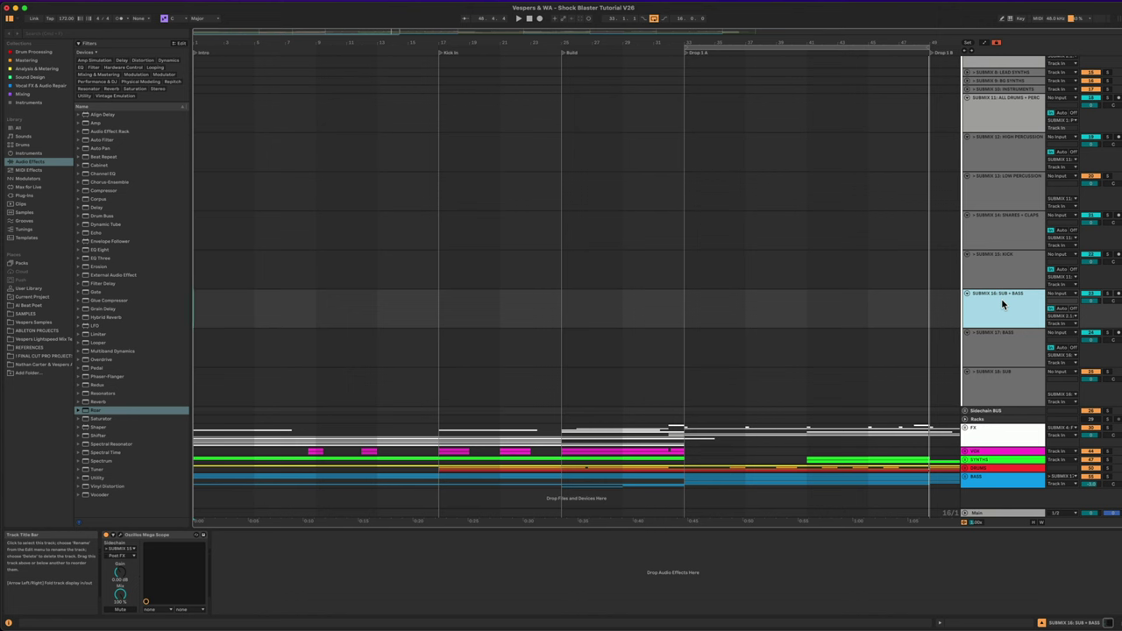
scroll(1003, 156, up, 1)
click(1003, 155)
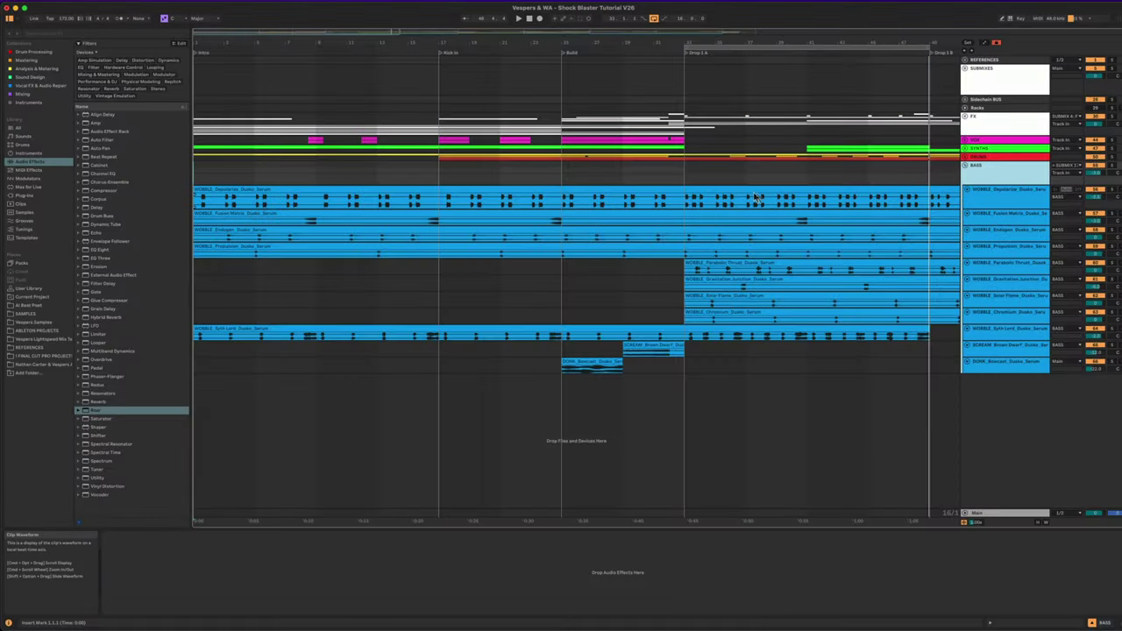
- Play the BASS group from the start of Drop 1 A
click(688, 185)
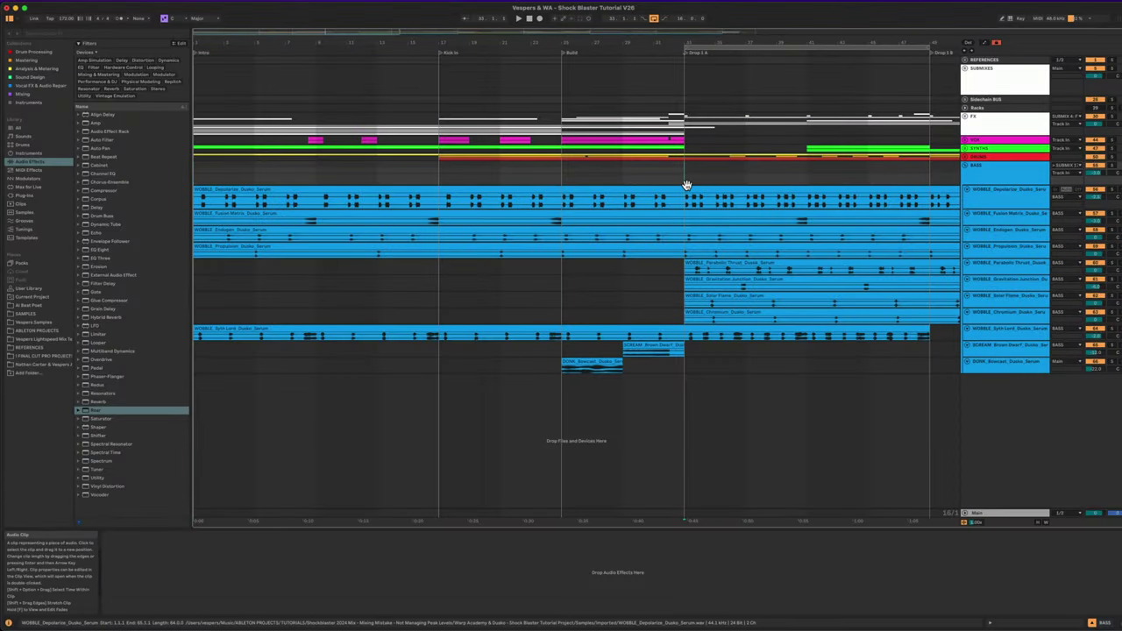
key(space)
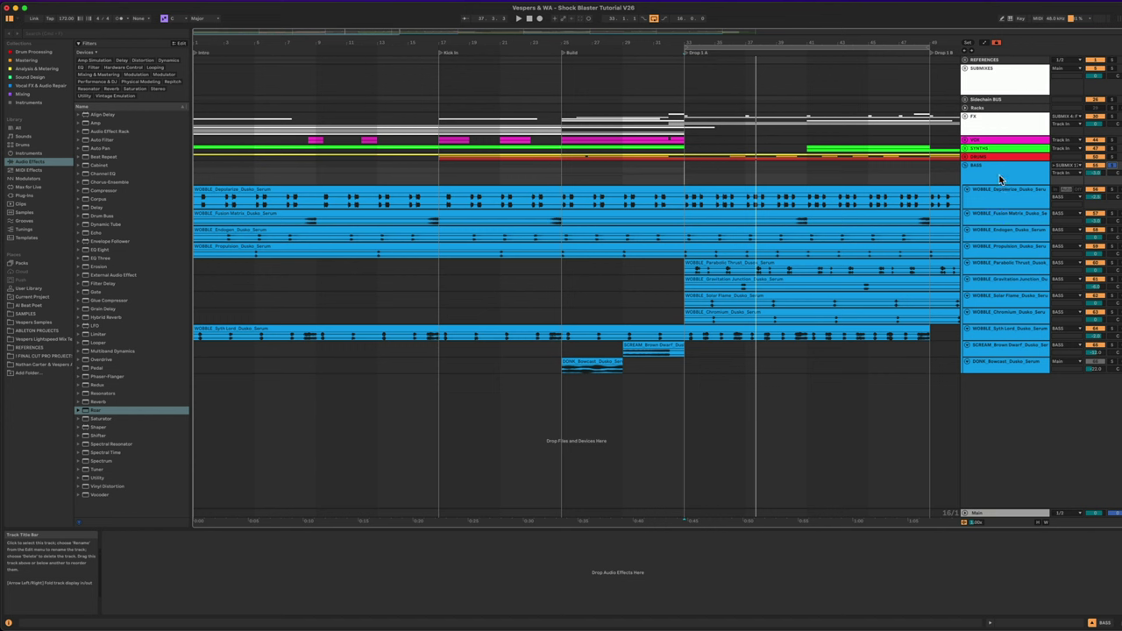
click(1000, 174)
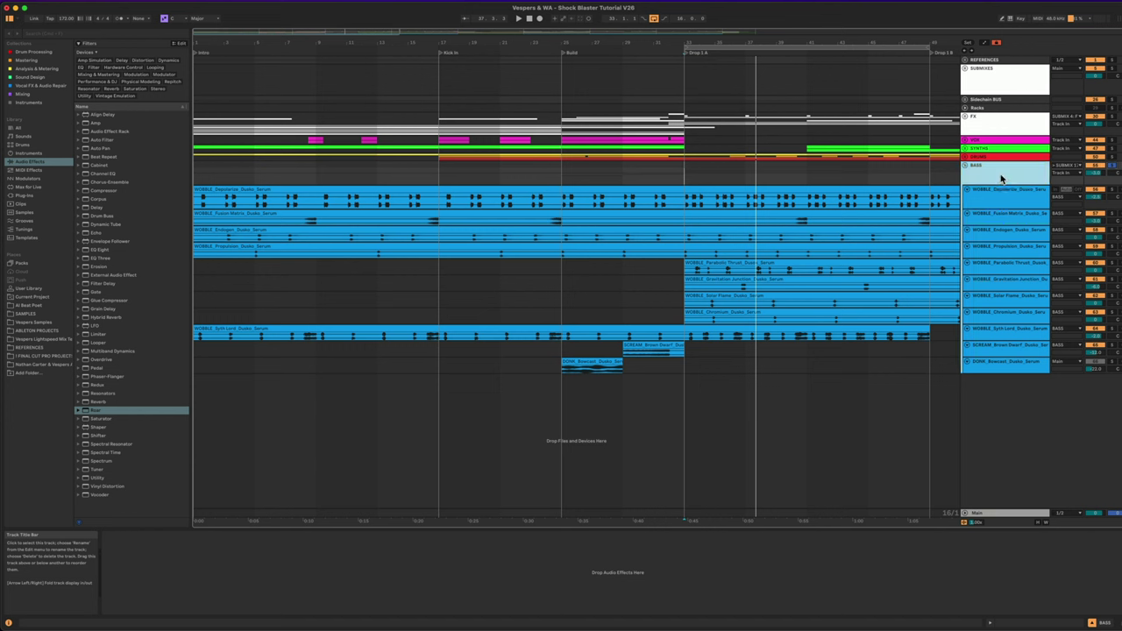
key(space)
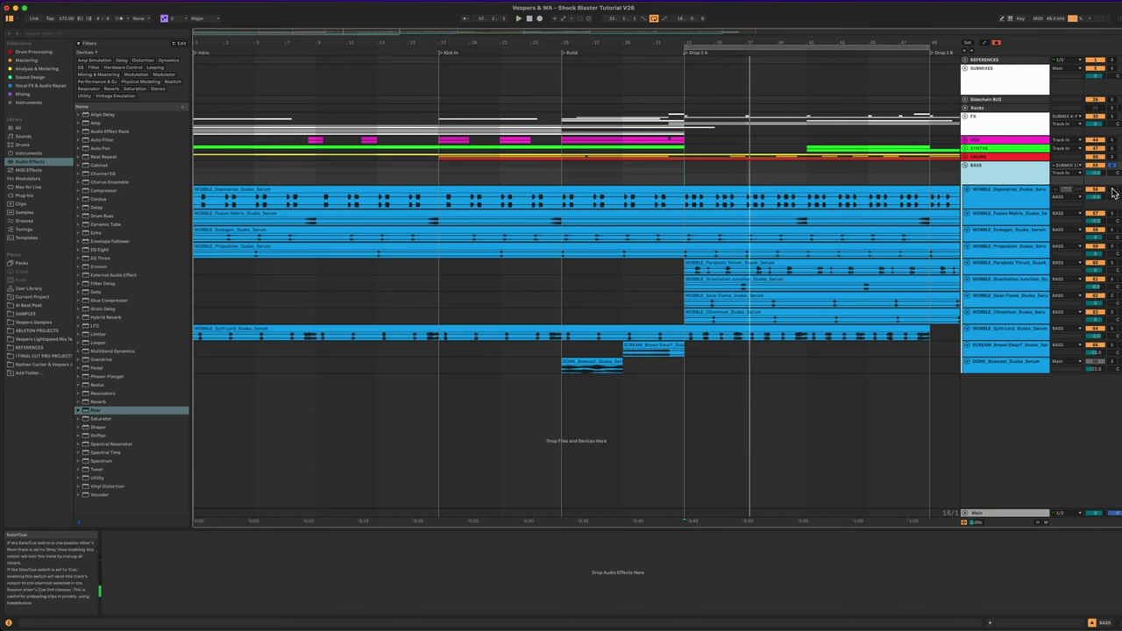
- Play the soloed WOBBLE_Depolarize_Dusko_Serum track from Drop 1 A and compare it with its Stereo Distortion rack bypassed
click(995, 195)
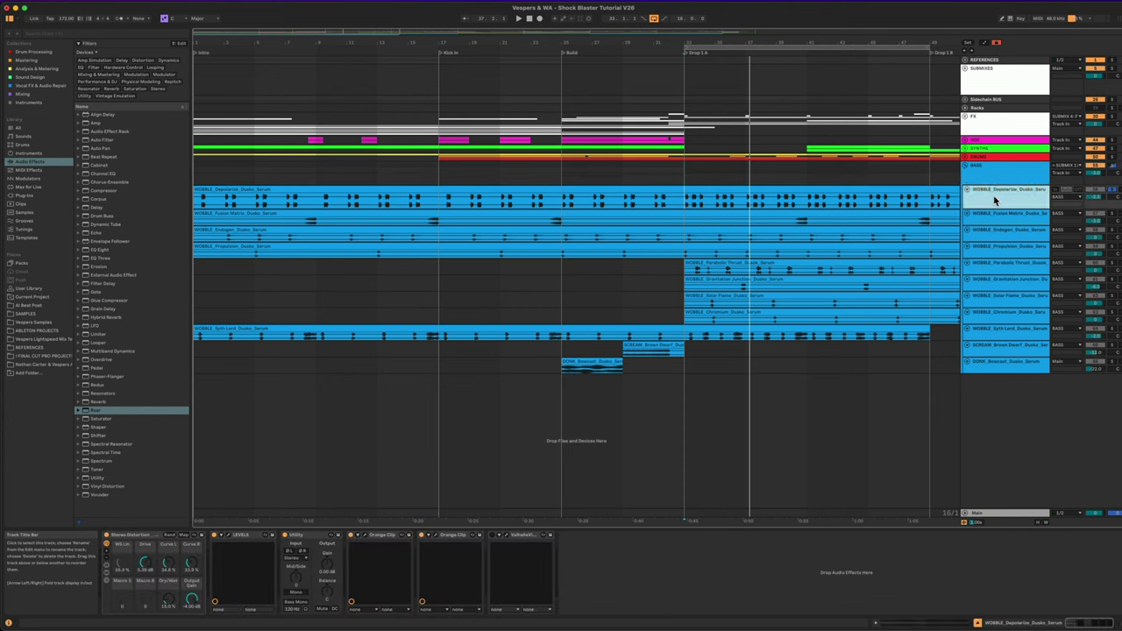
click(688, 203)
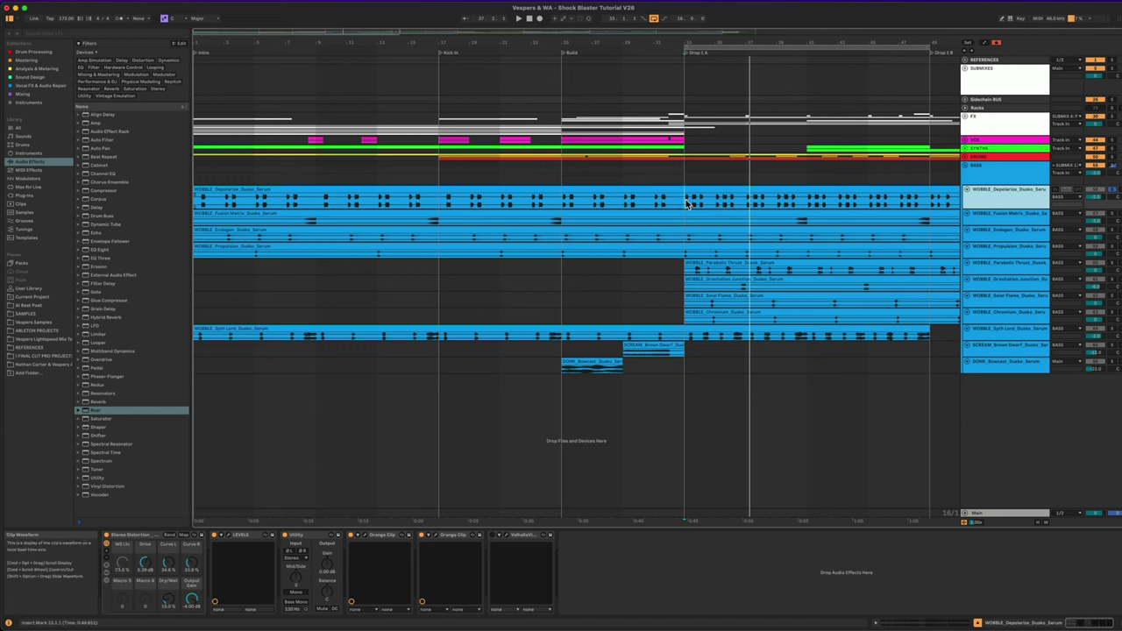
key(space)
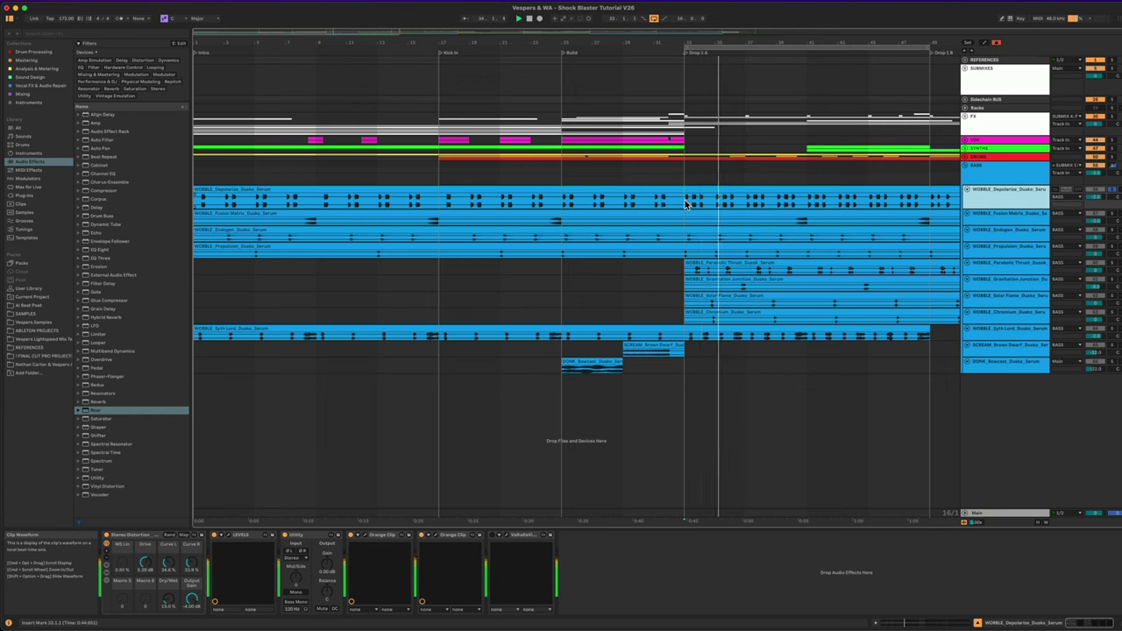
click(1114, 191)
key(space)
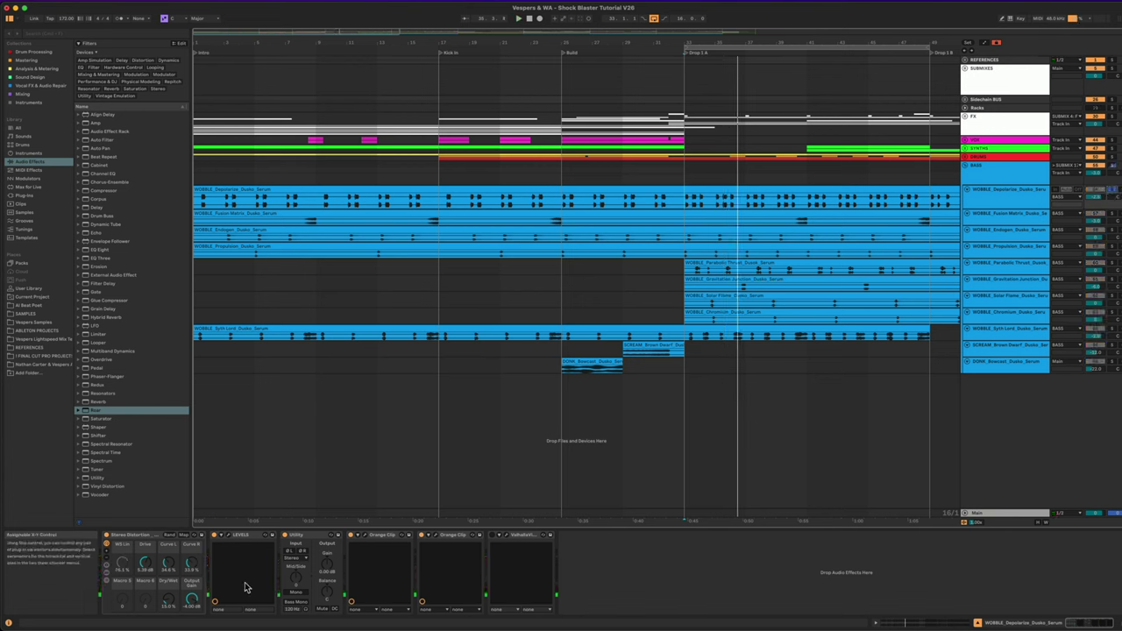
click(112, 549)
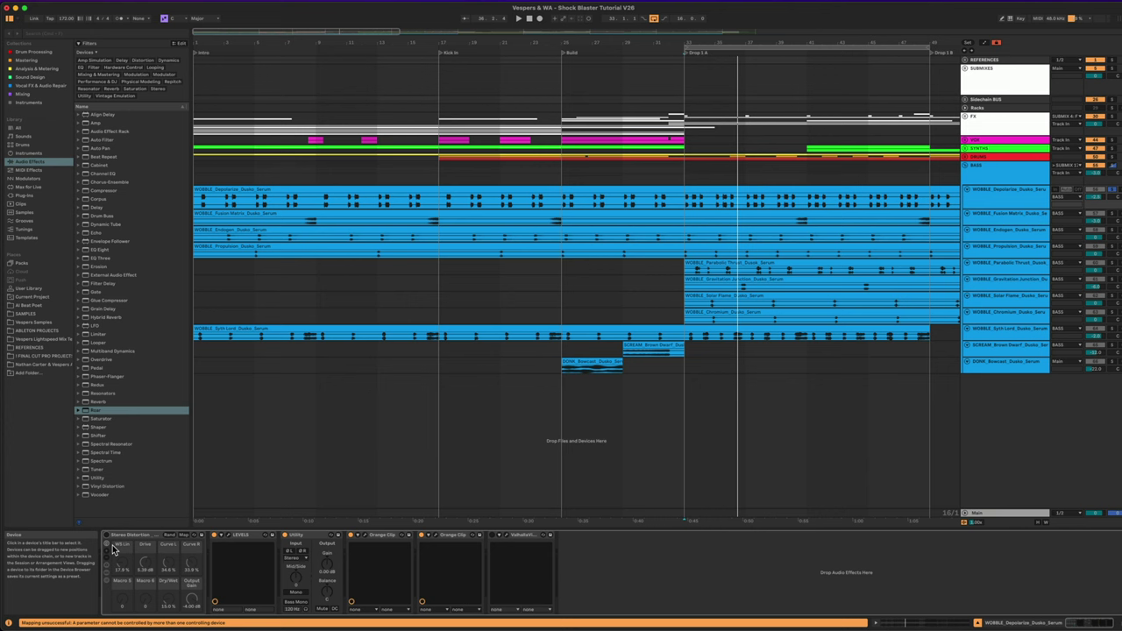
key(space)
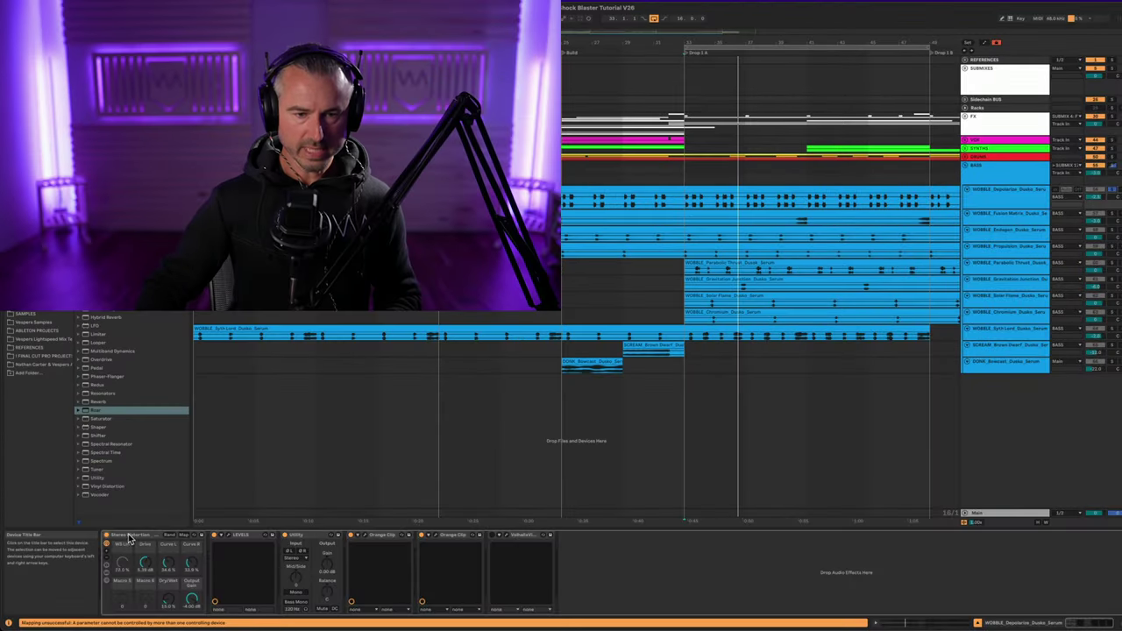
- Show the Stereo Distortion_Waveshaper rack's chain list and devices, and examine the LFO and Saturator in the Satuator R chain
click(129, 536)
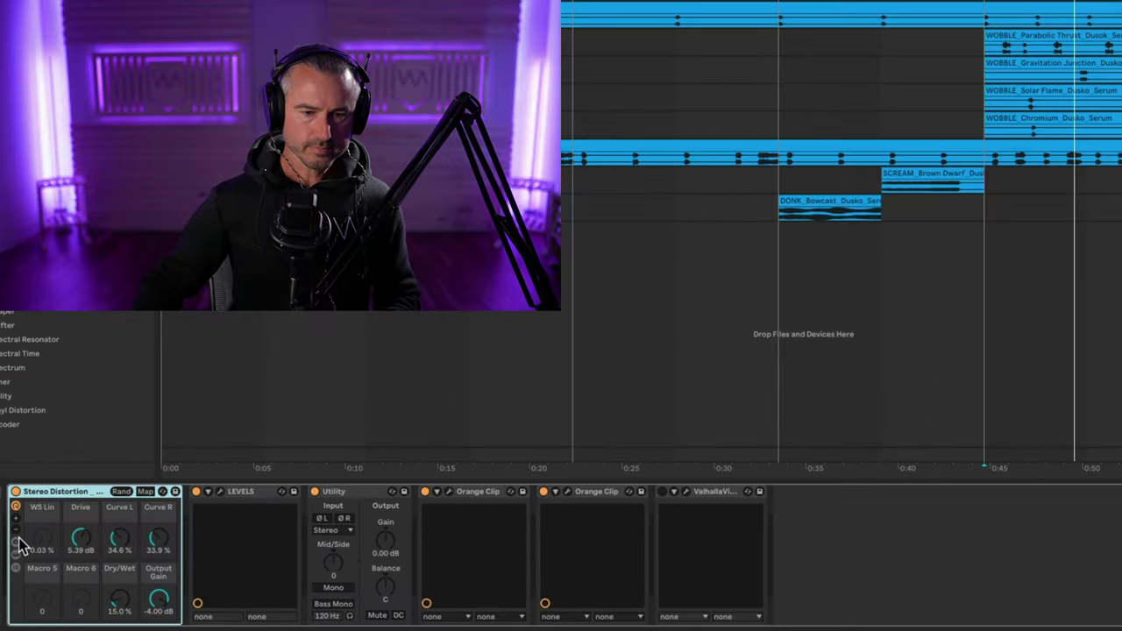
click(16, 568)
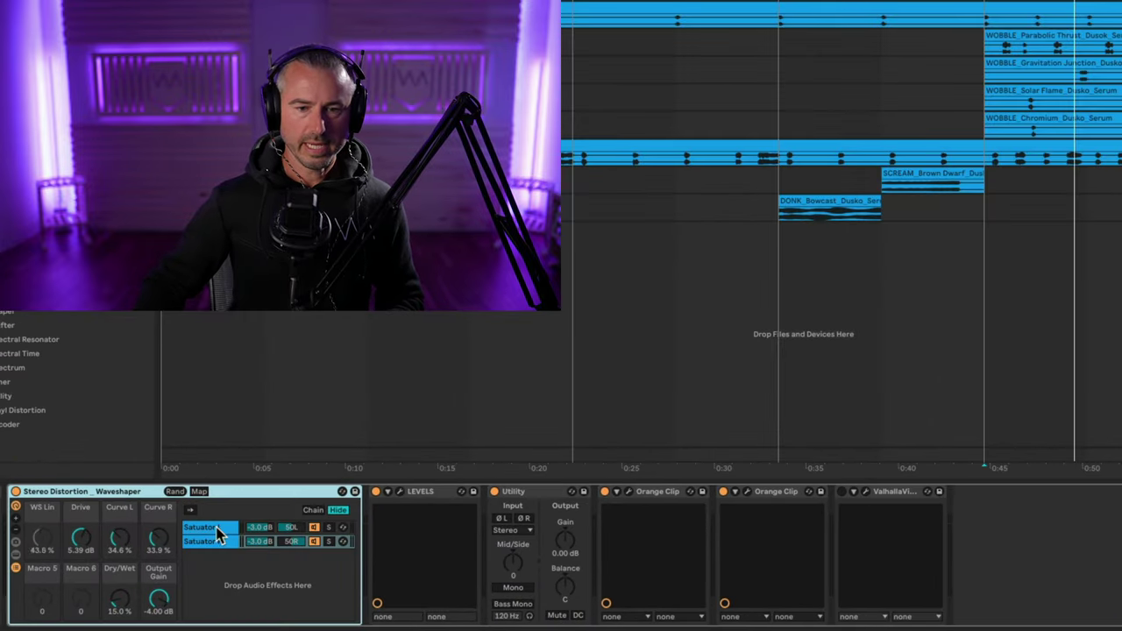
click(215, 531)
click(16, 556)
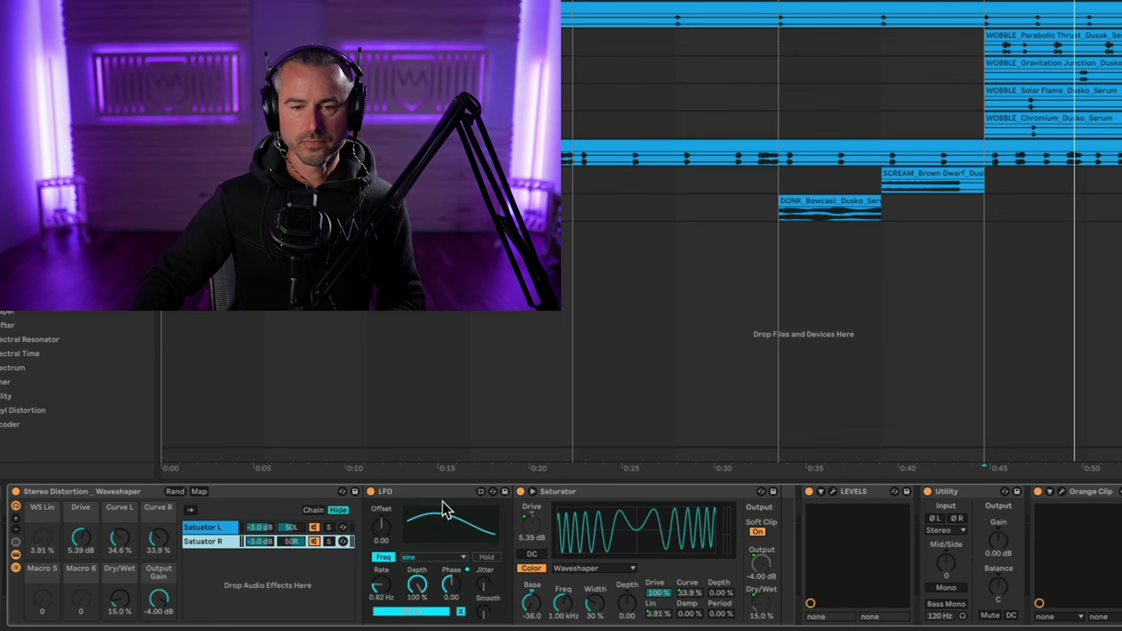
click(566, 508)
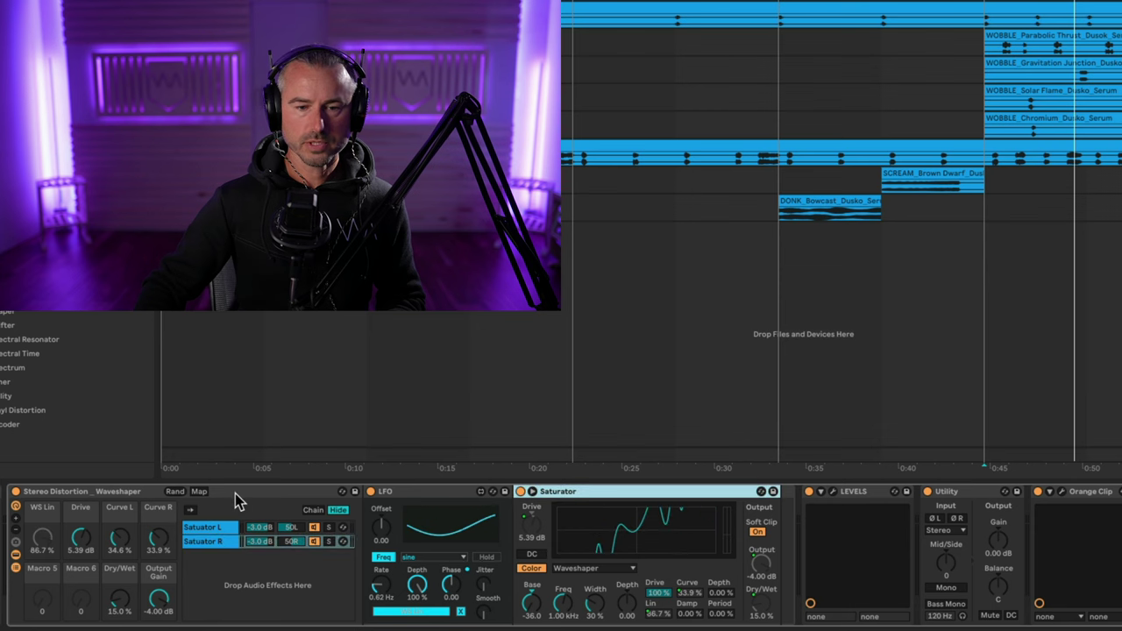
- Compare the panning, LFO and Saturator waveshaper settings of the Satuator L and Satuator R chains
click(221, 528)
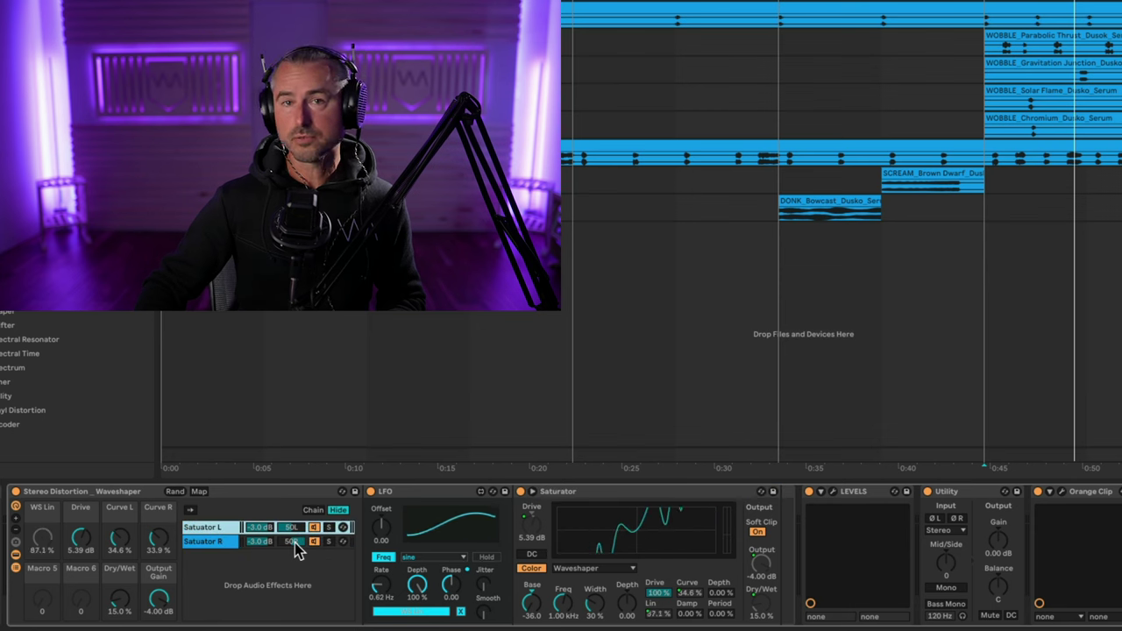
click(215, 544)
click(215, 528)
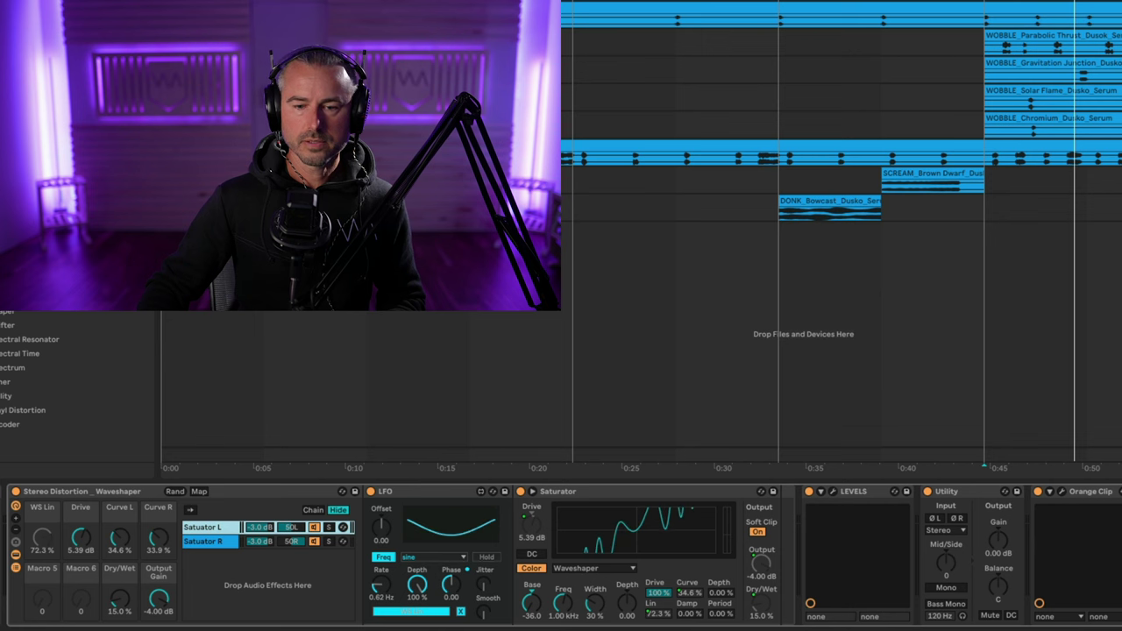
drag(651, 614, 556, 531)
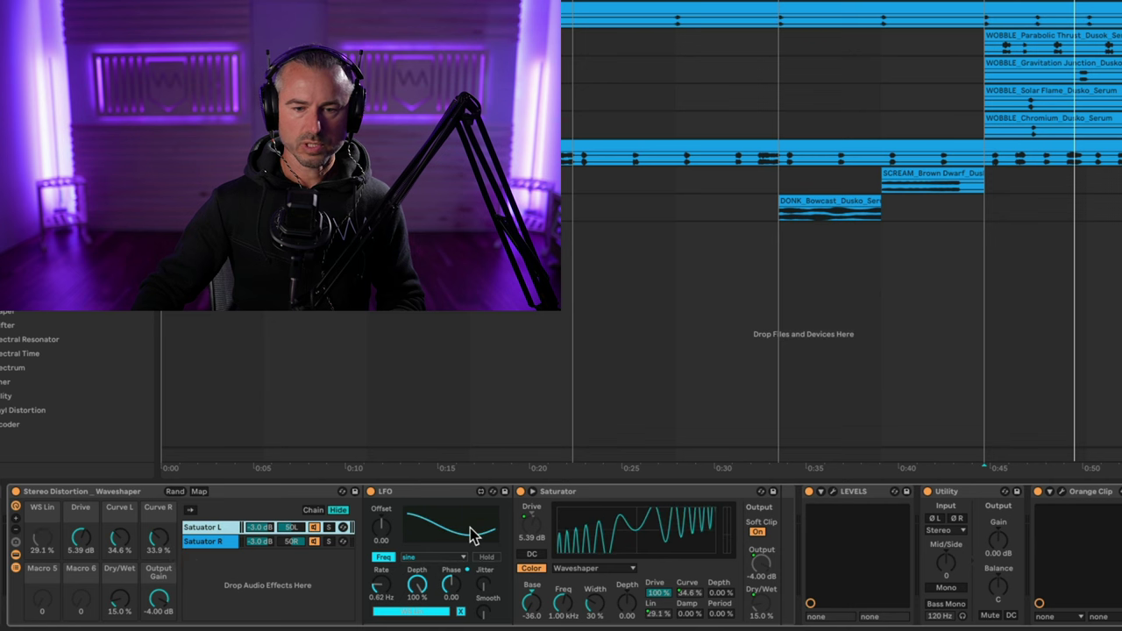
click(204, 541)
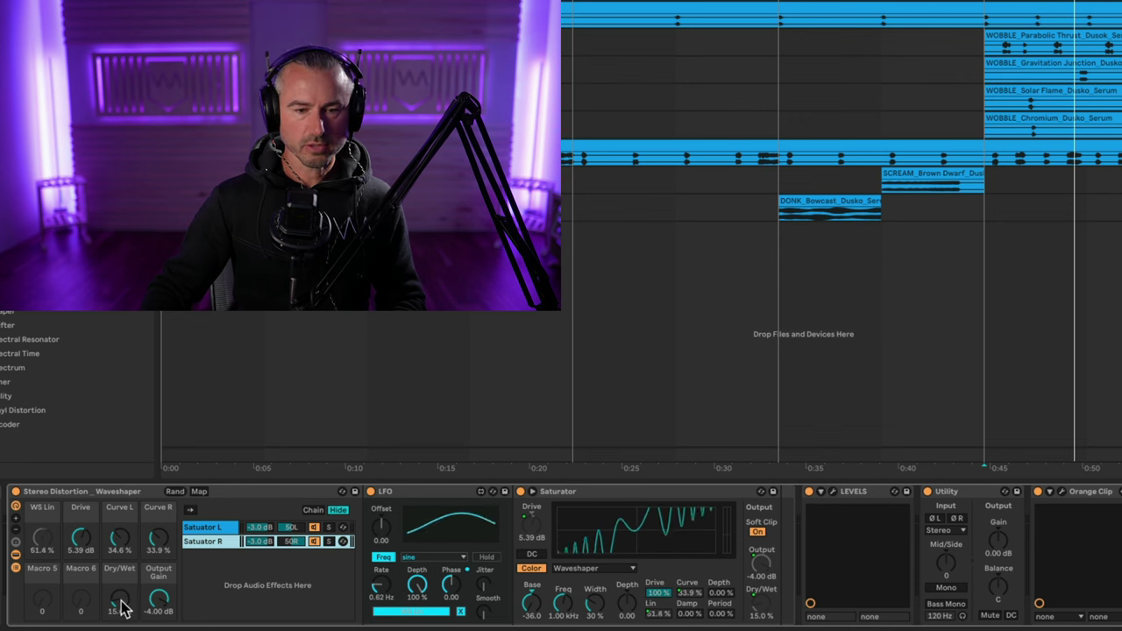
- Audition different Dry/Wet amounts on the distortion rack, including 0 %, and set the macro to 21.3 %
drag(123, 605, 123, 561)
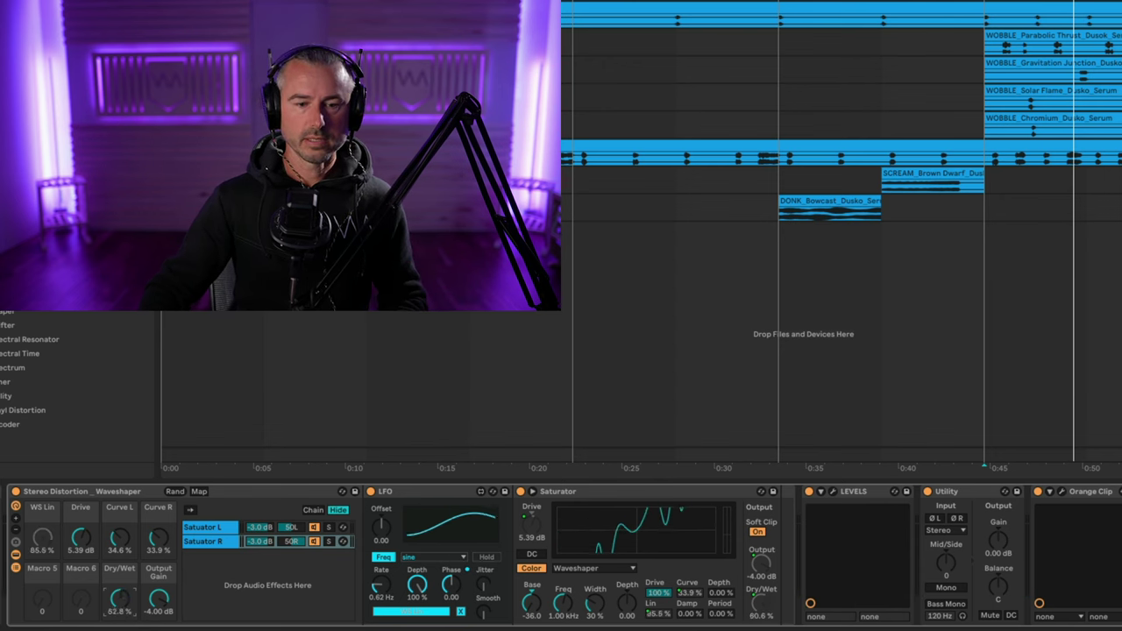
drag(120, 599, 120, 592)
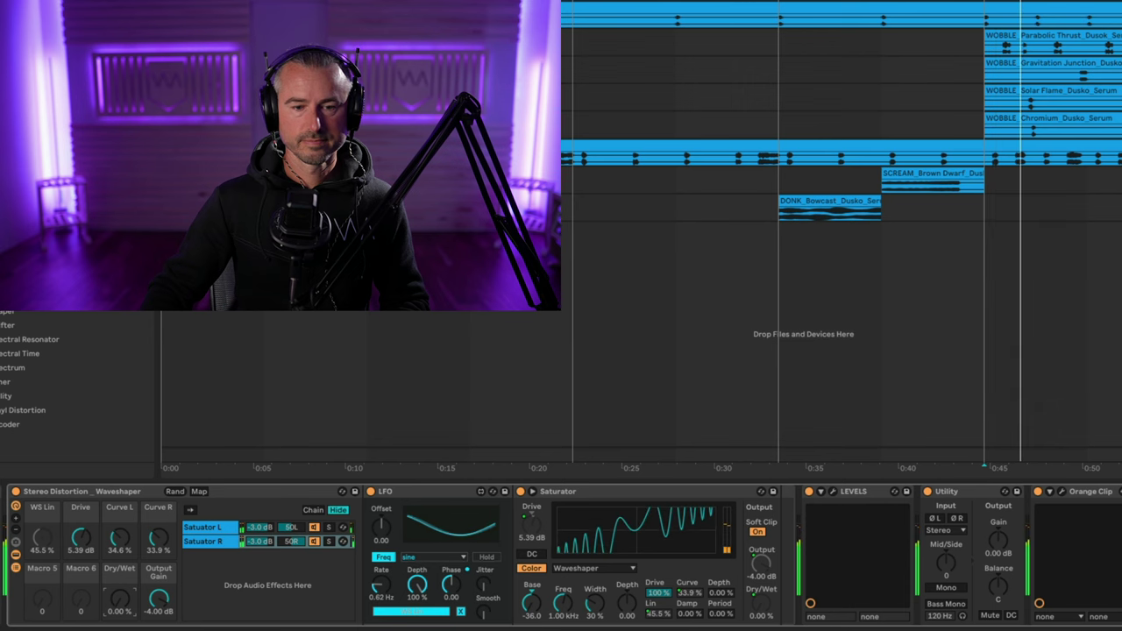
mouse_move(119, 599)
mouse_down()
mouse_move(119, 583)
mouse_move(123, 601)
mouse_up()
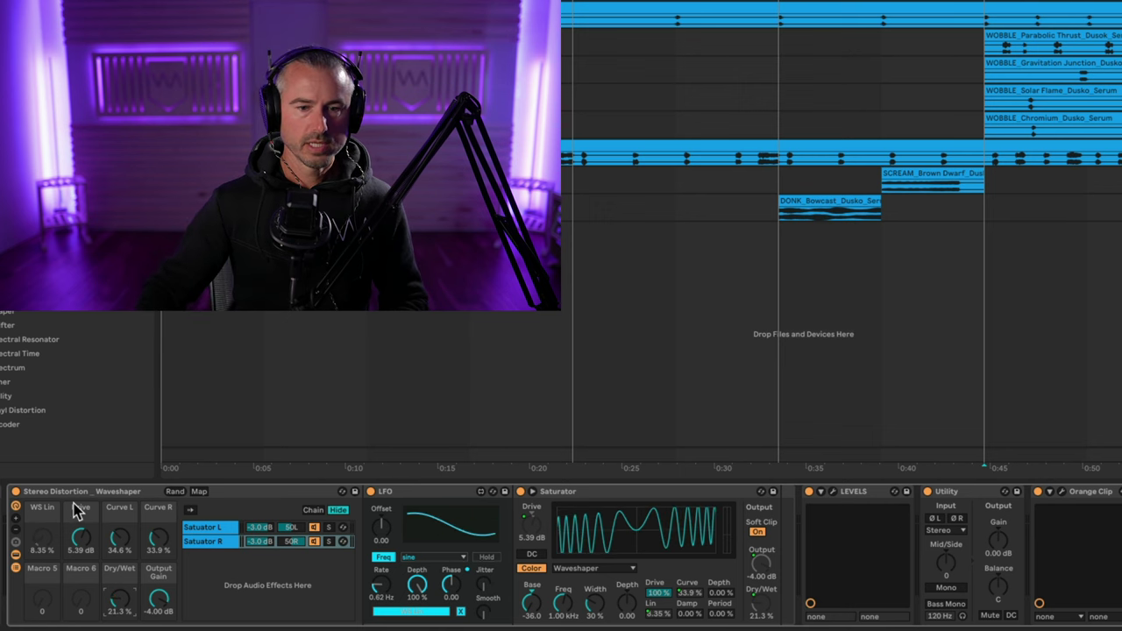
- Turn off and collapse the Stereo Distortion rack, and insert the Roar effect directly after it
double_click(49, 493)
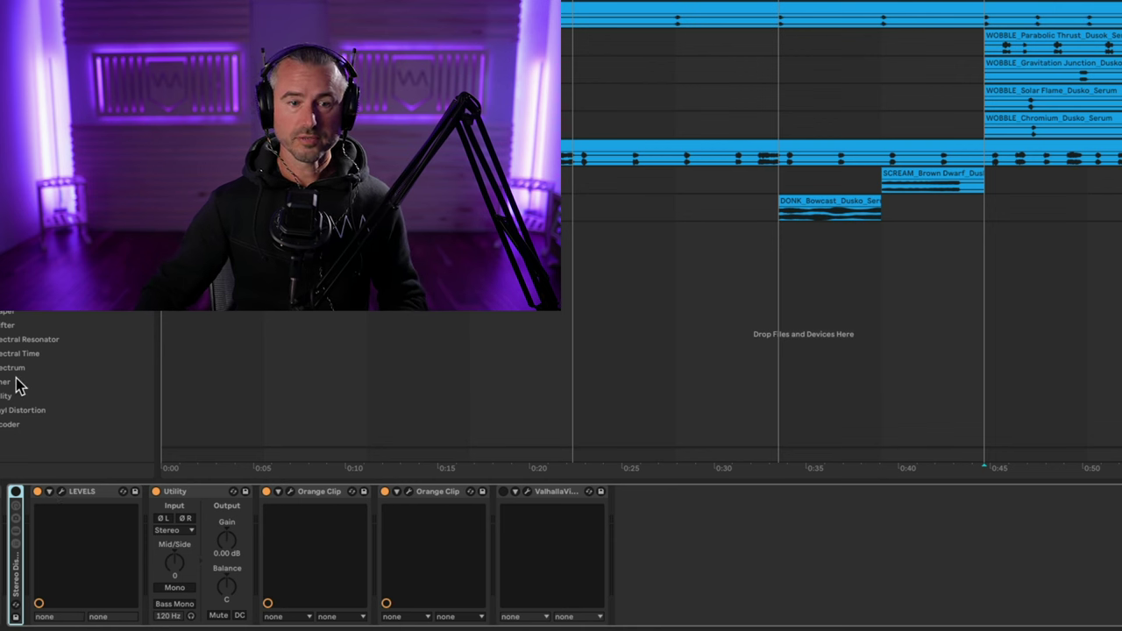
drag(79, 339, 33, 554)
drag(55, 592, 60, 599)
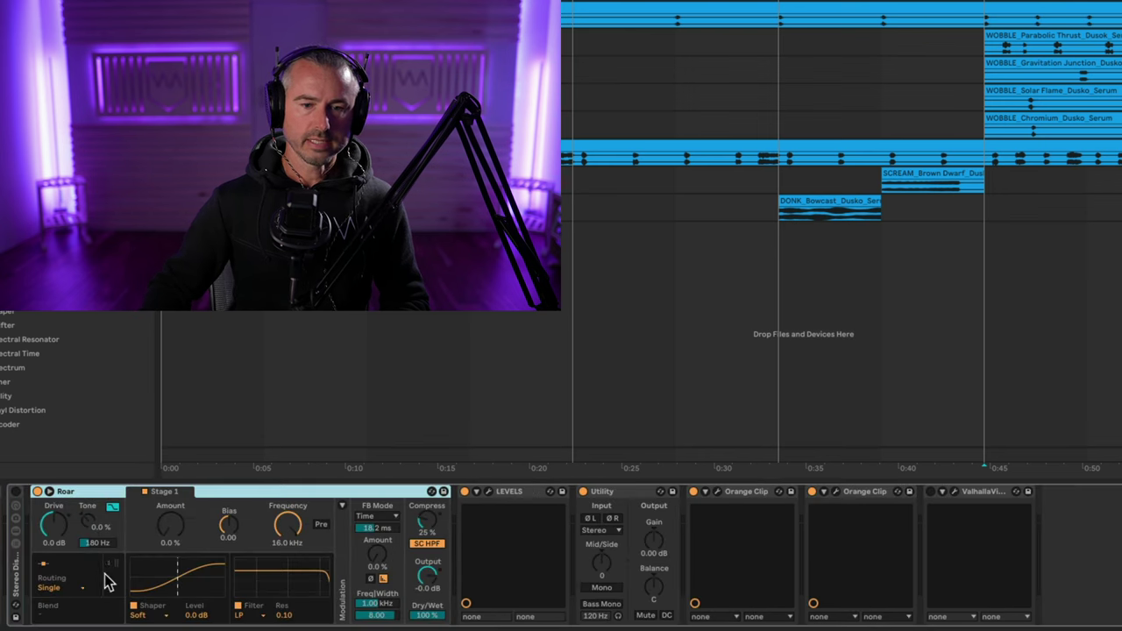
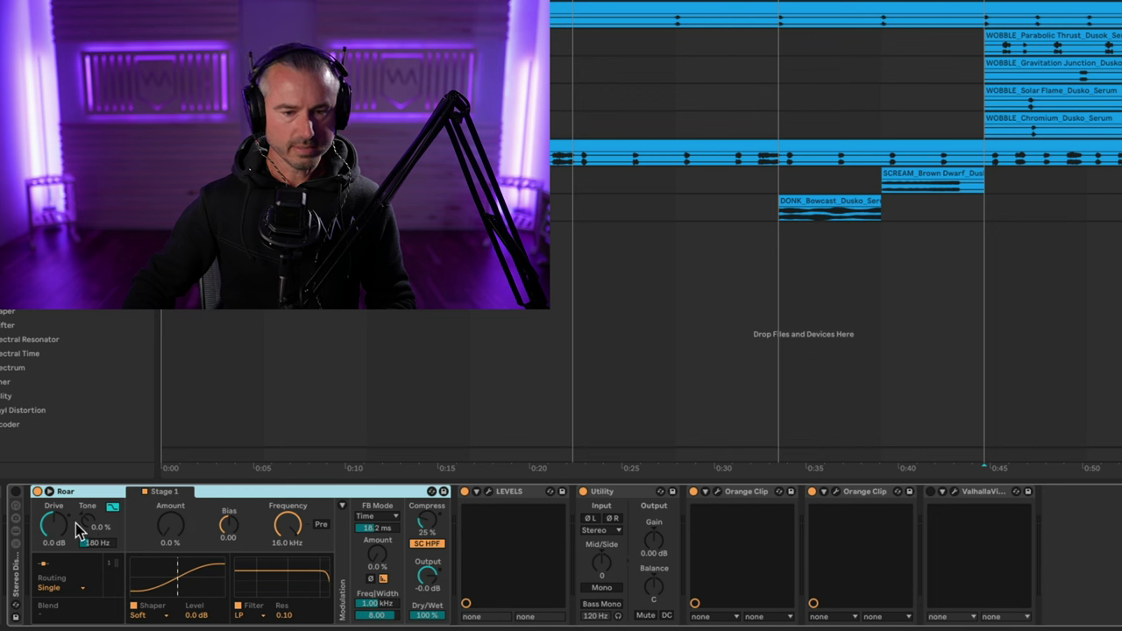
- Review Roar's routing modes, keeping the routing on Single
click(58, 589)
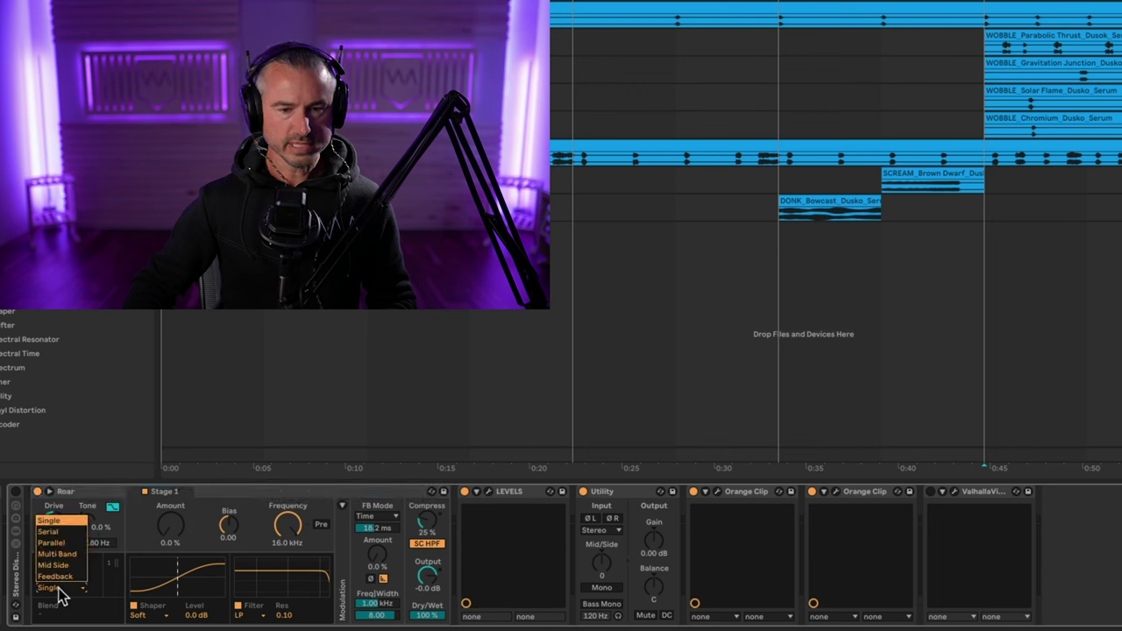
click(70, 524)
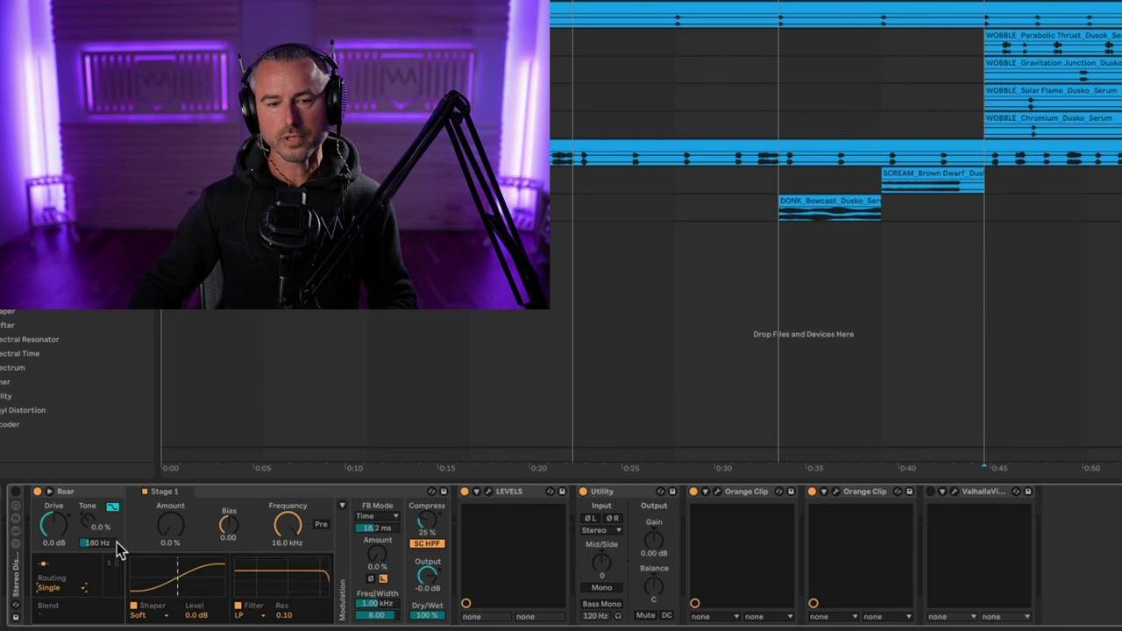
click(54, 588)
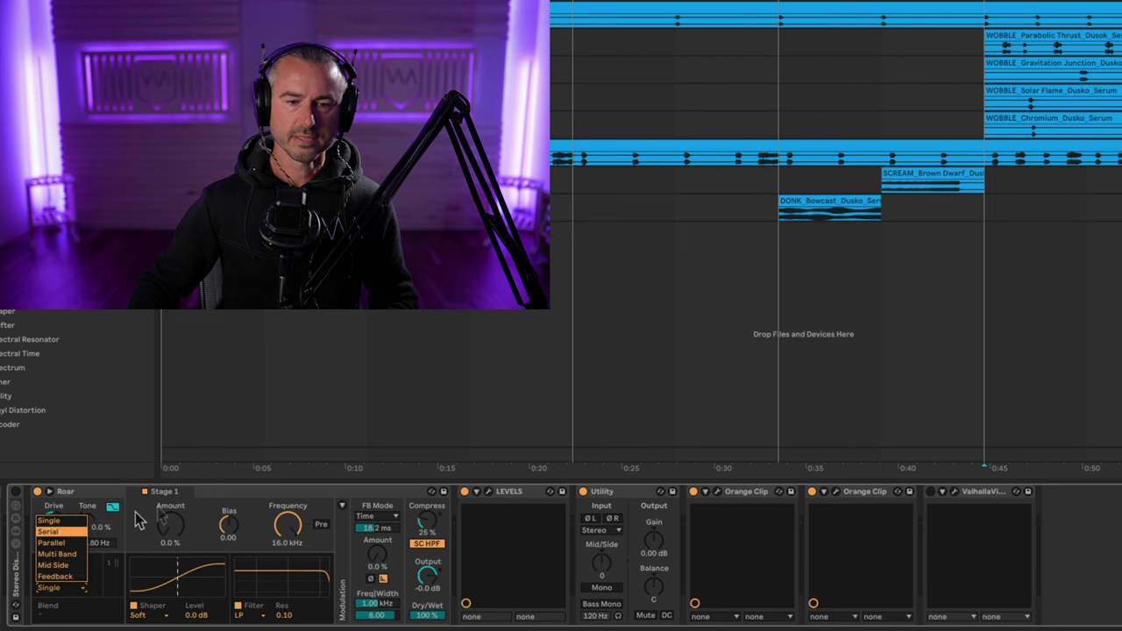
click(232, 500)
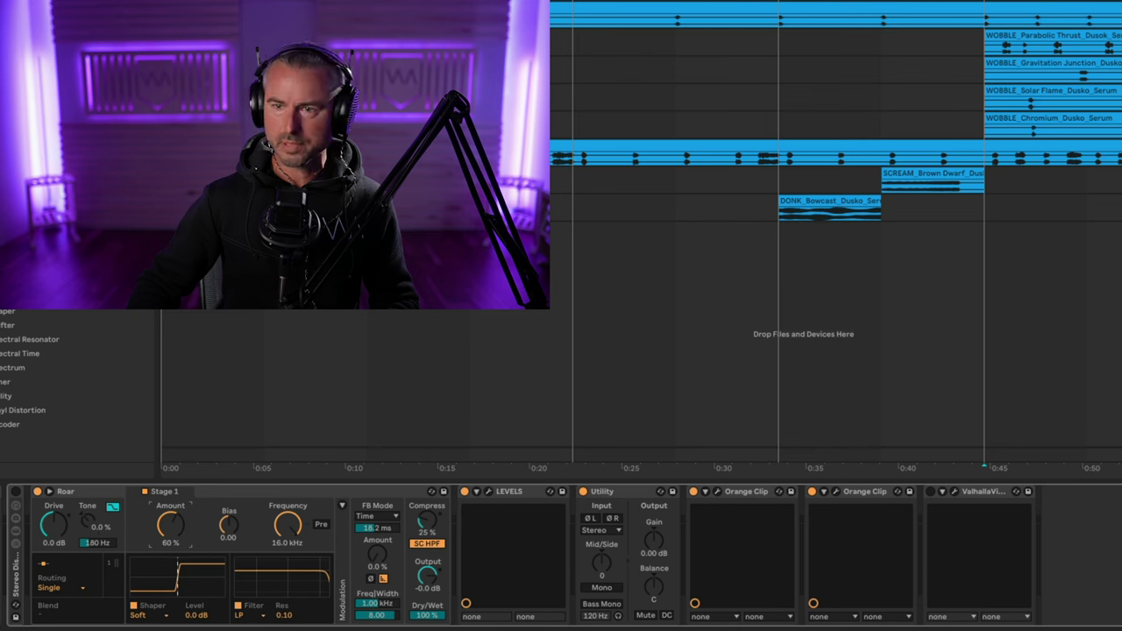
- Play the track and set Roar's Stage 1 Amount to 48 %
key(space)
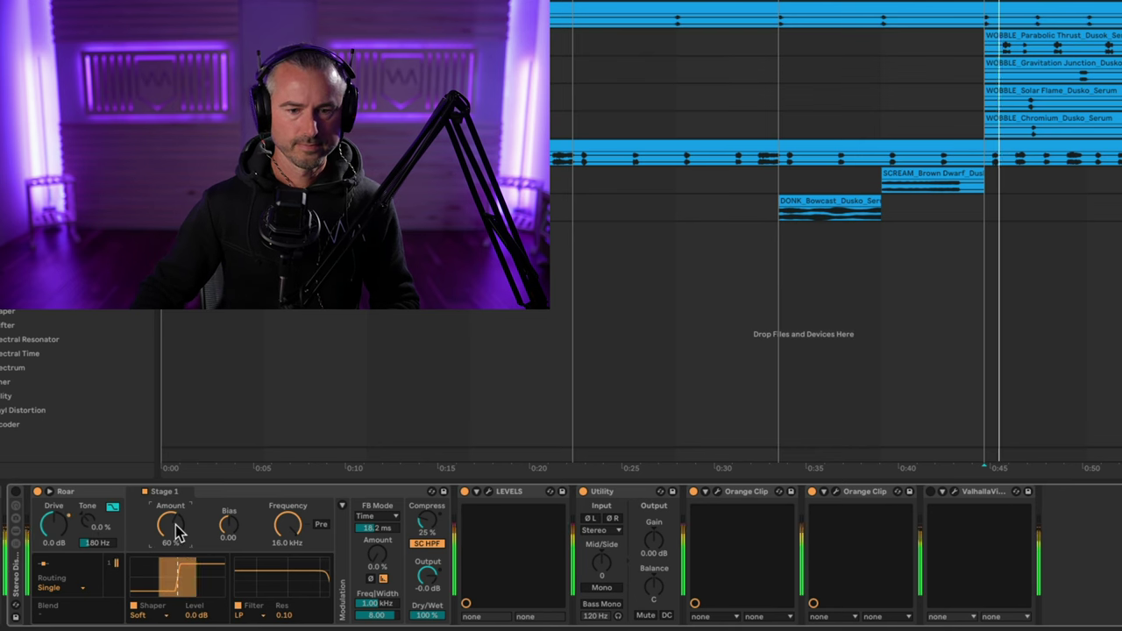
mouse_move(173, 533)
mouse_down()
mouse_move(173, 548)
mouse_move(178, 531)
mouse_up()
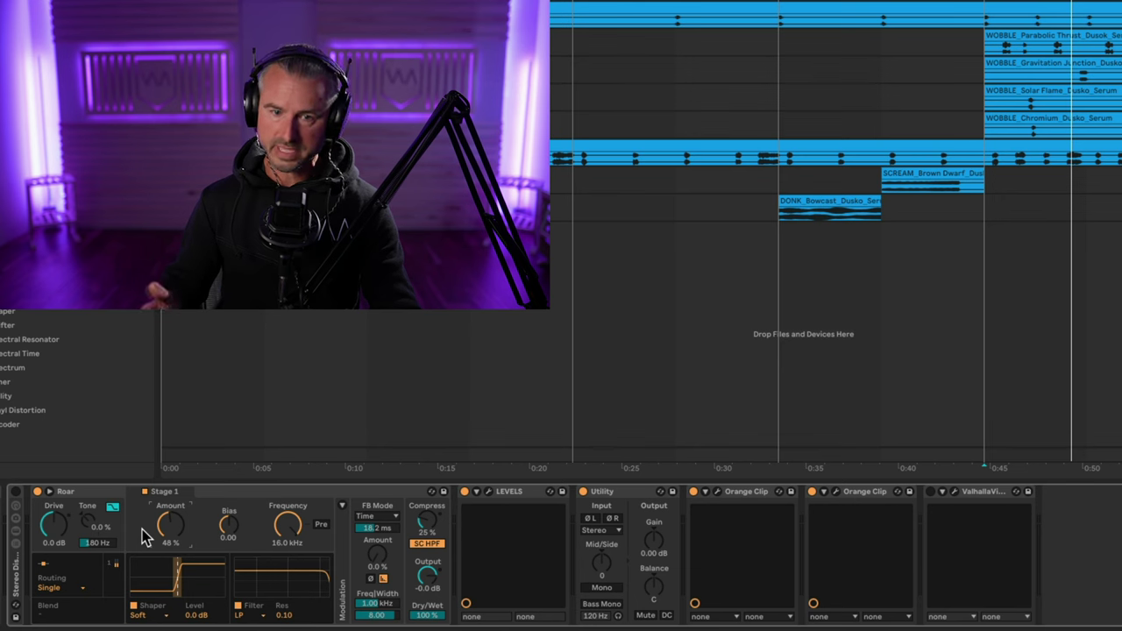
- Open the LEVELS metering plug-in, move its window into full view, and show the Peak meter
click(488, 492)
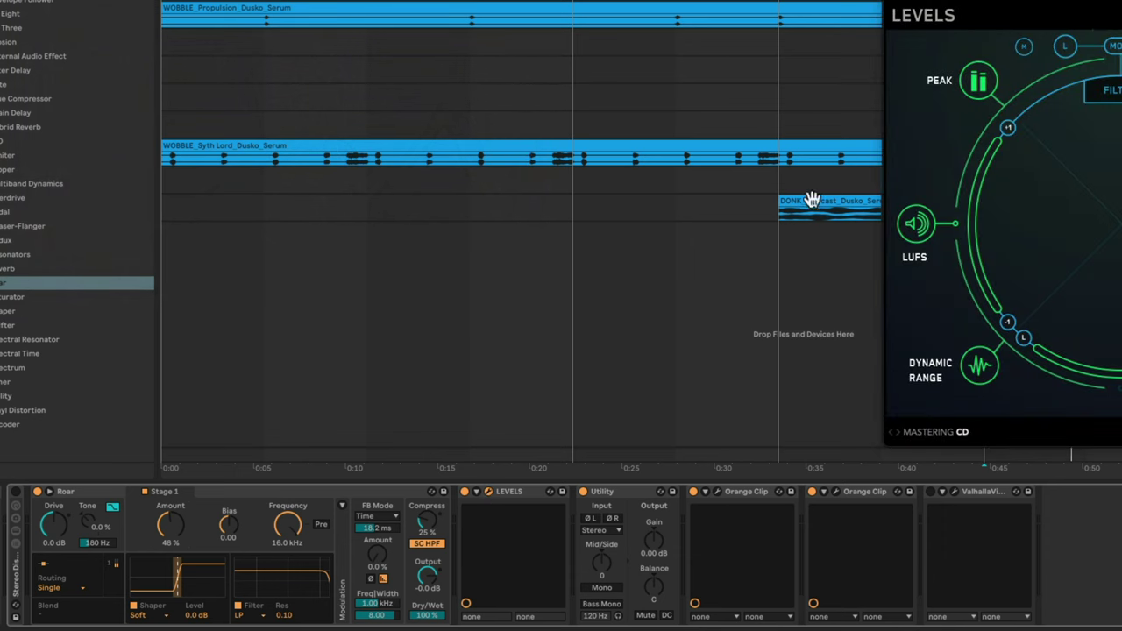
drag(1091, 18, 715, 22)
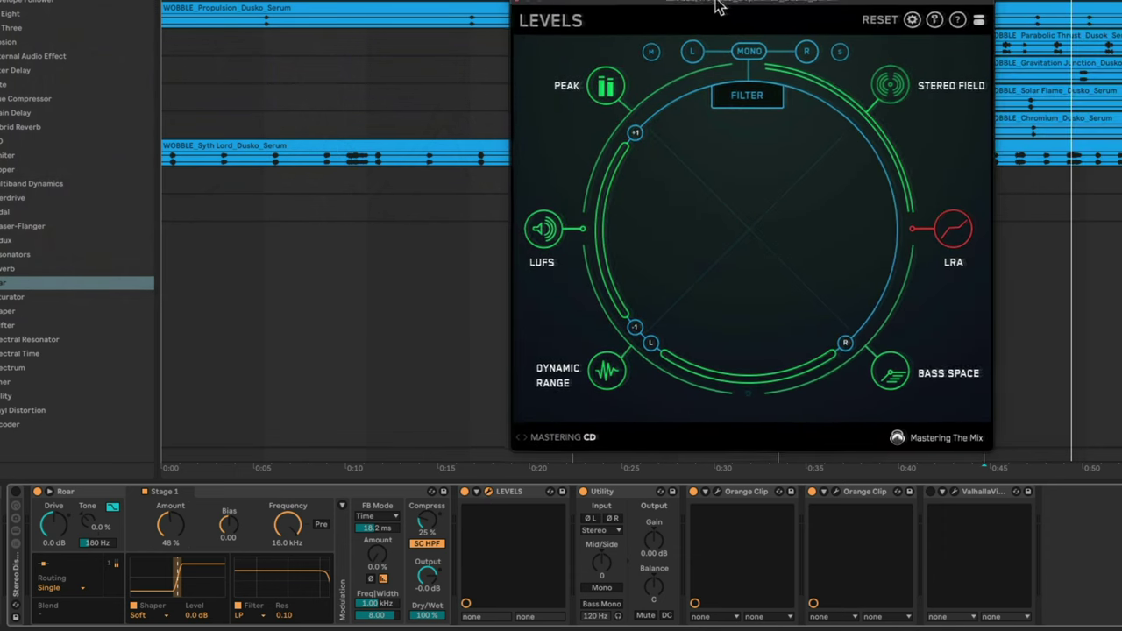
click(604, 96)
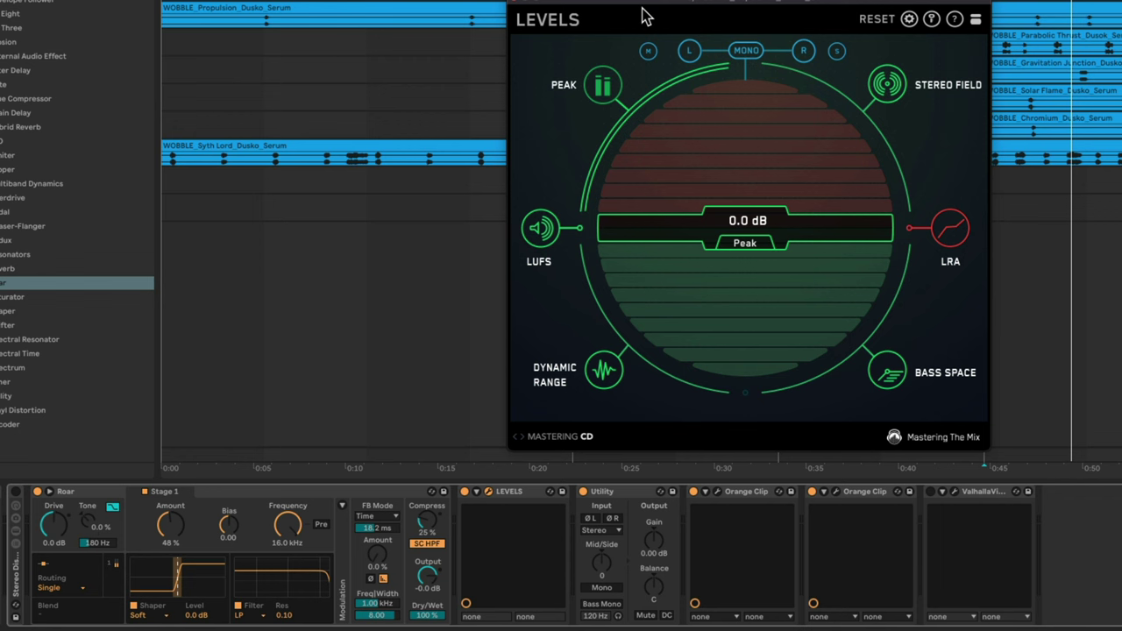
- Play the track and compare peak levels with Roar bypassed and active, resetting the peak reading for each, and close LEVELS
click(37, 492)
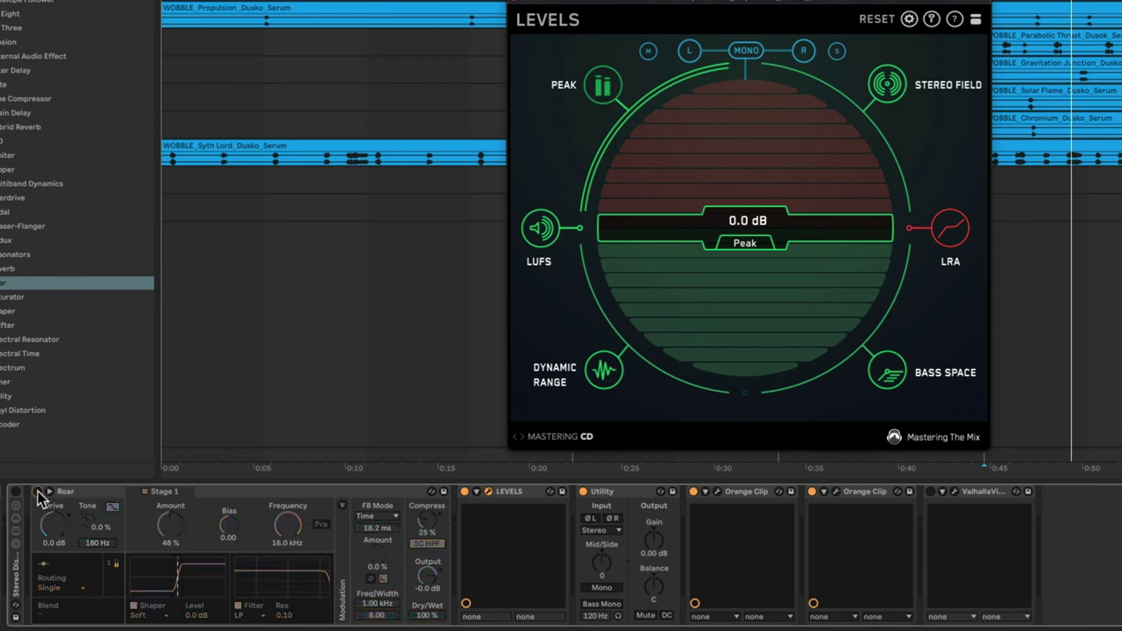
click(745, 253)
key(space)
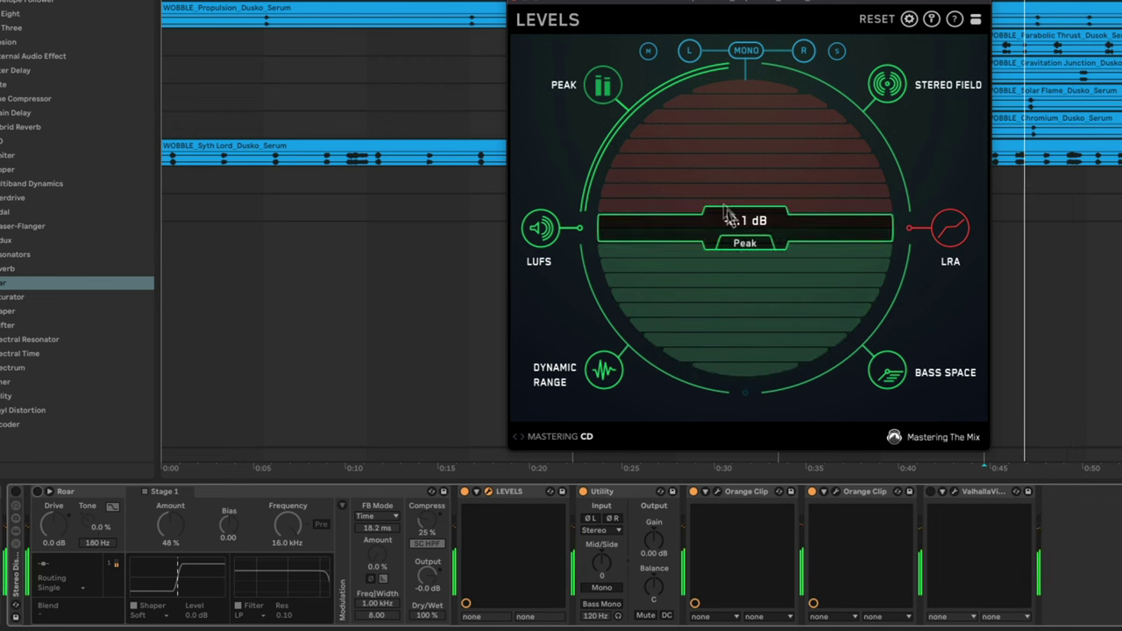
click(36, 493)
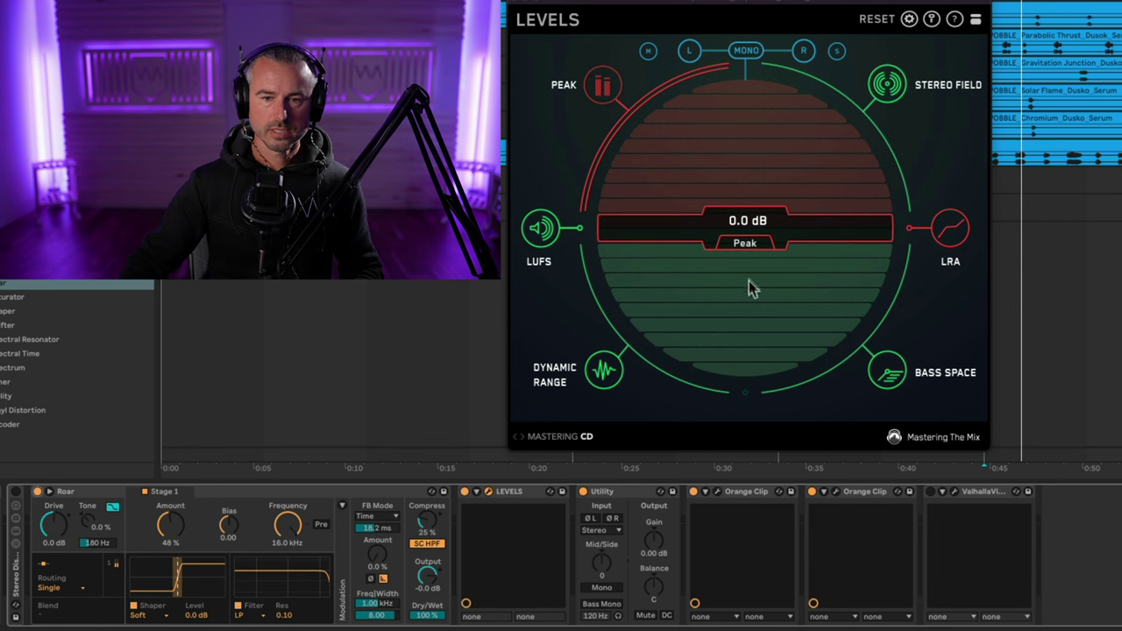
click(743, 243)
click(517, 7)
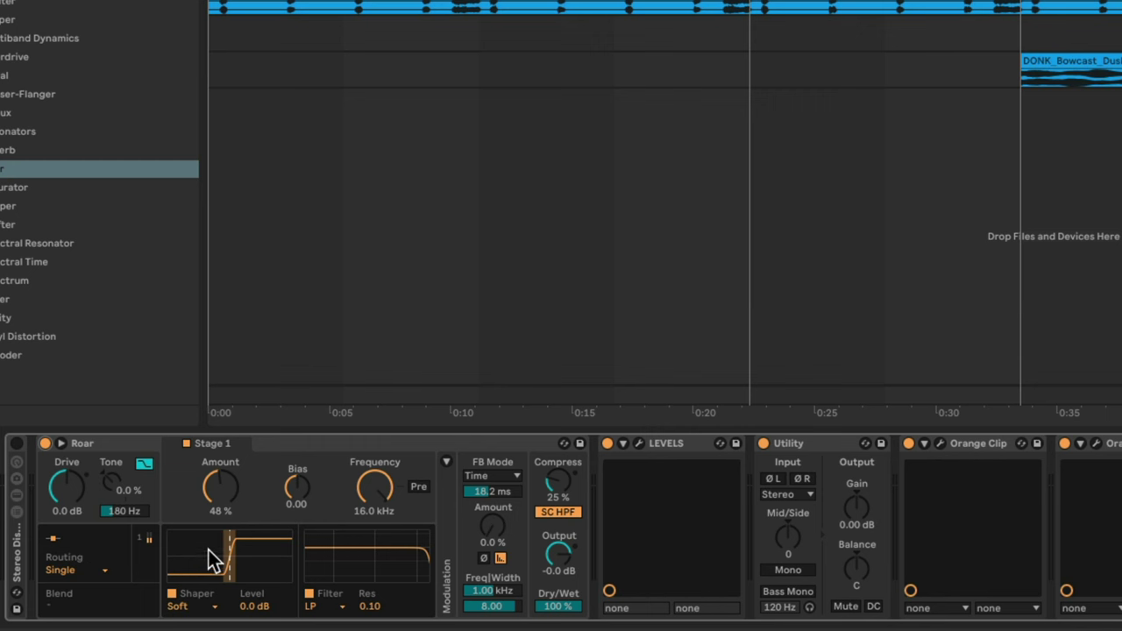
- Audition the Digital Clip, Bit Crusher and Diode Clipper shapers on Roar's Stage 1 during playback
drag(226, 505, 225, 502)
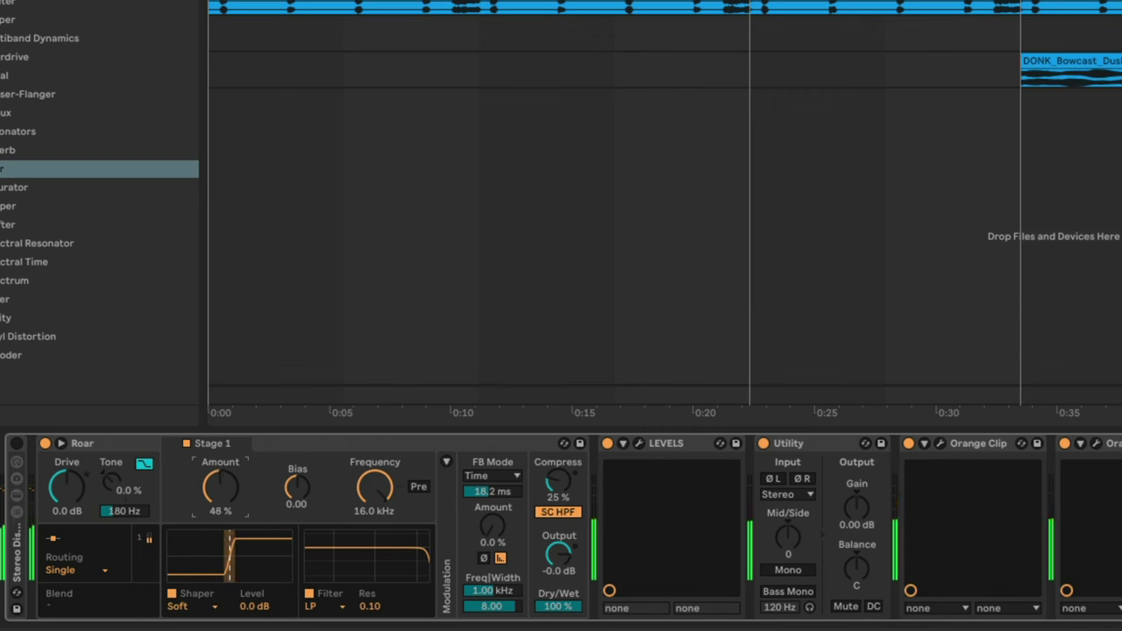
click(193, 608)
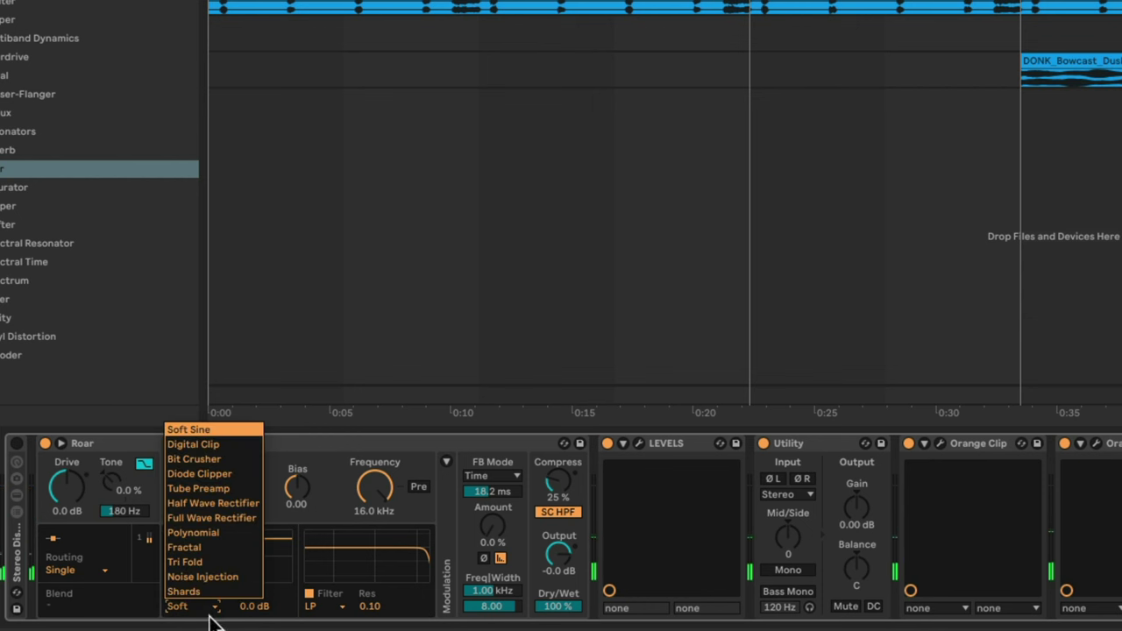
click(231, 447)
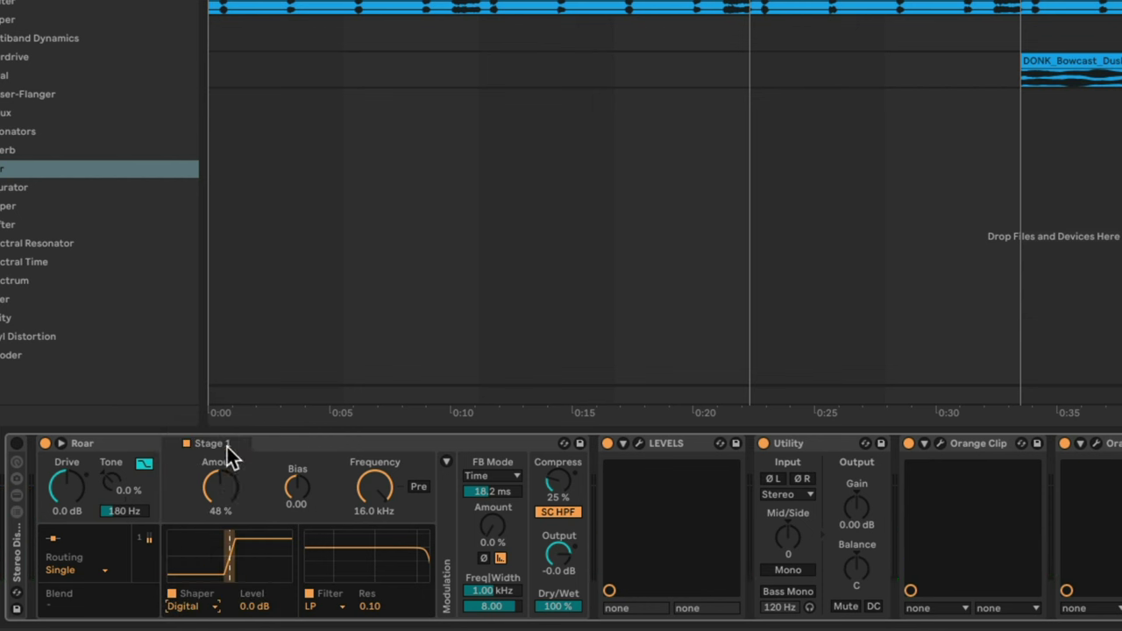
click(189, 606)
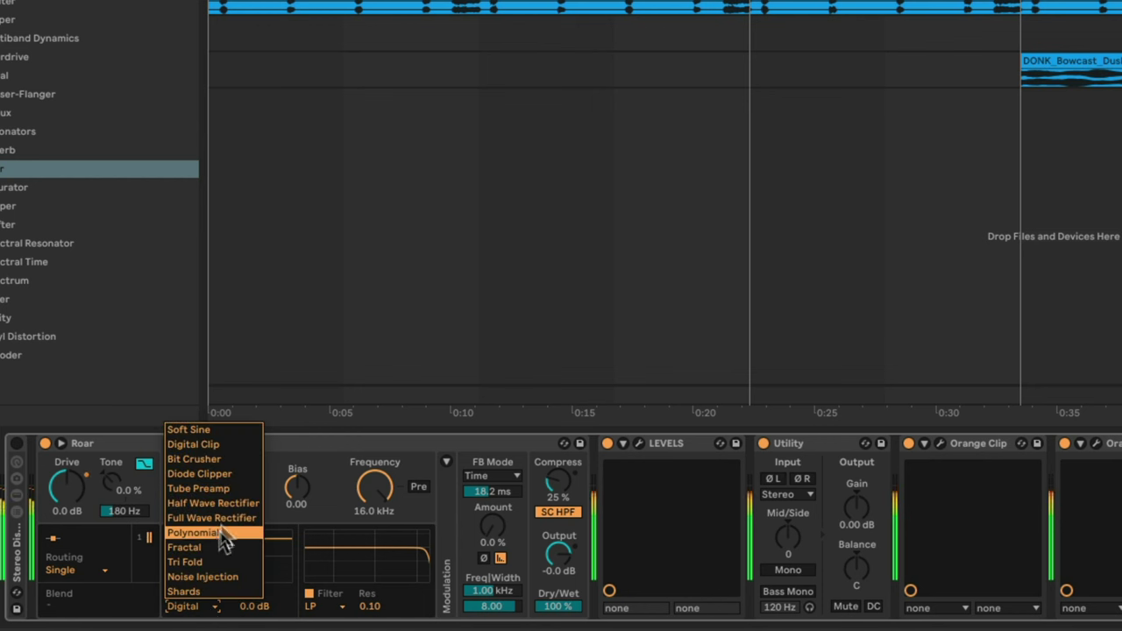
click(225, 459)
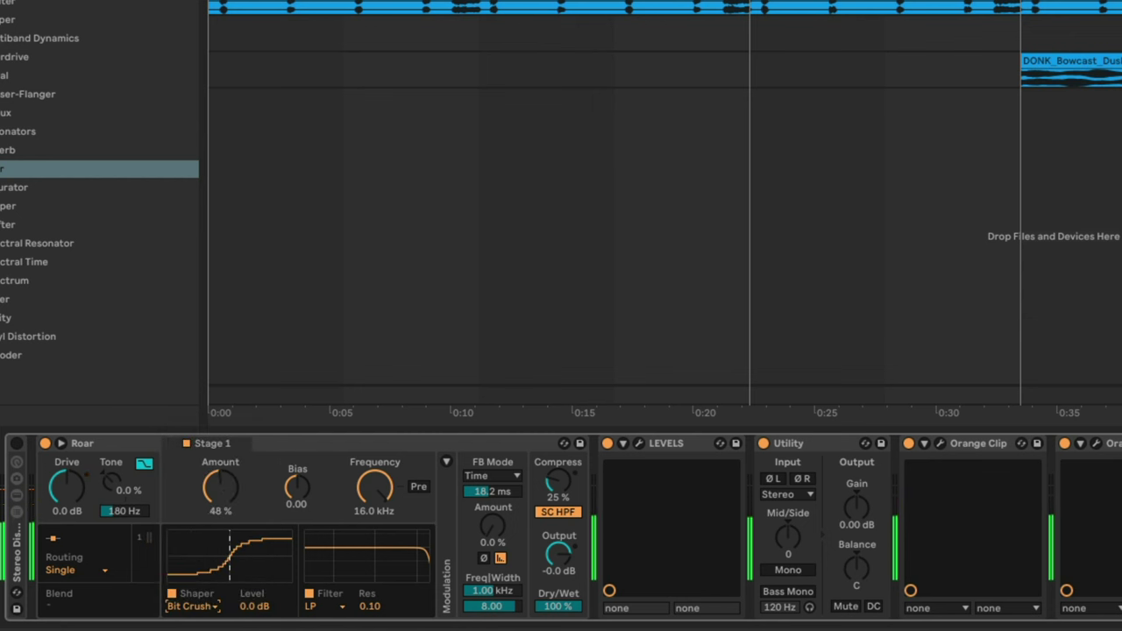
click(220, 613)
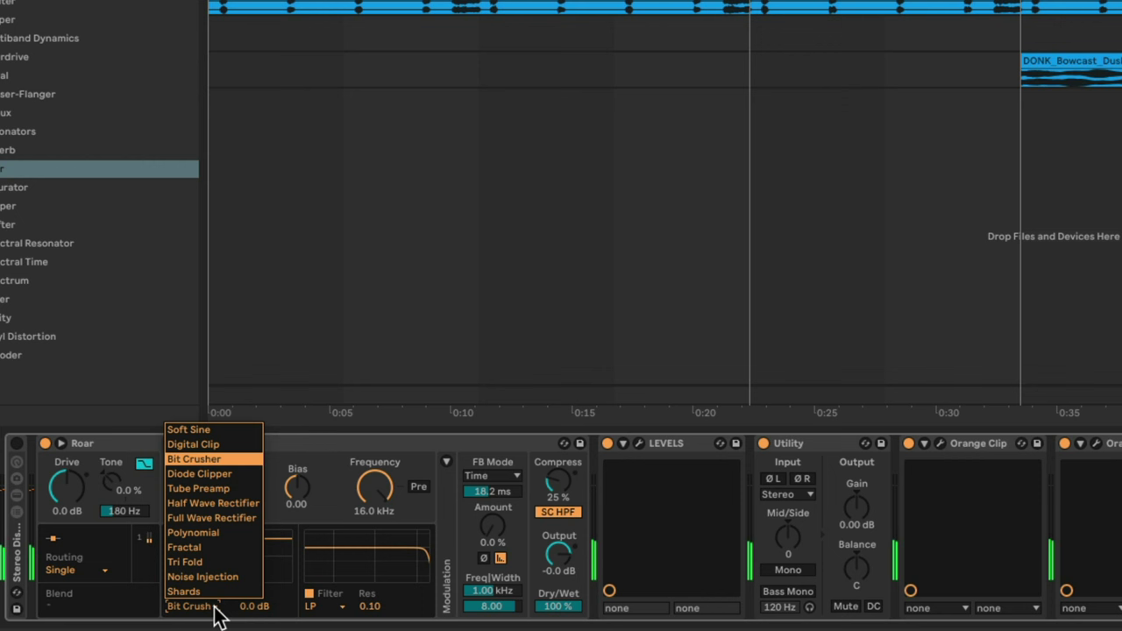
click(243, 476)
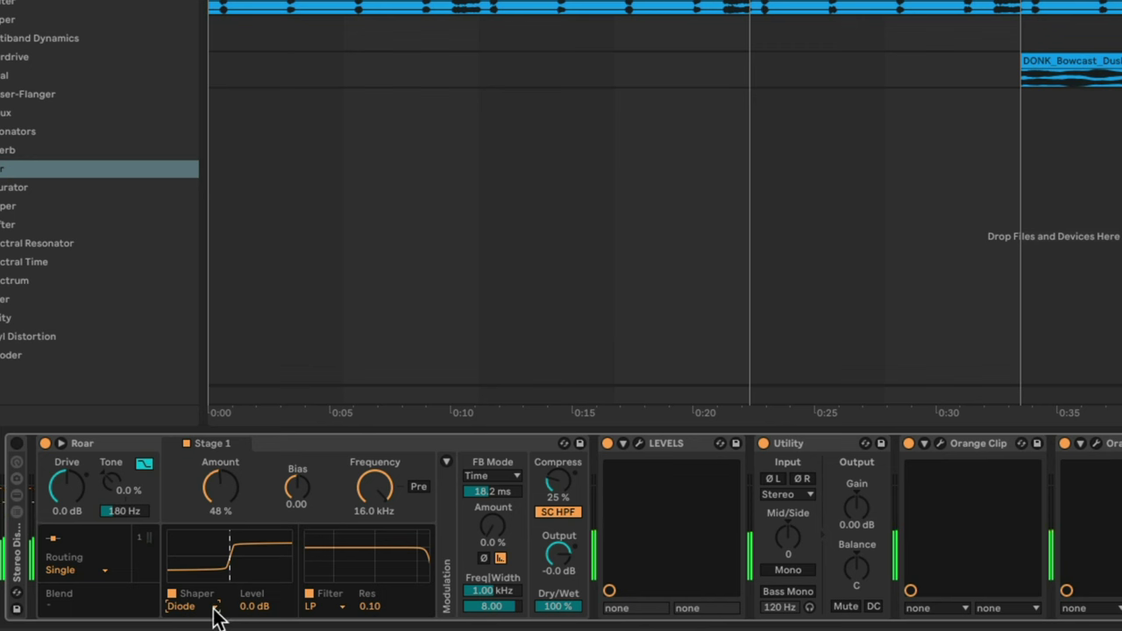
- Audition the Tube Preamp, Half Wave Rectifier and Full Wave Rectifier shapers on Roar's Stage 1
click(215, 610)
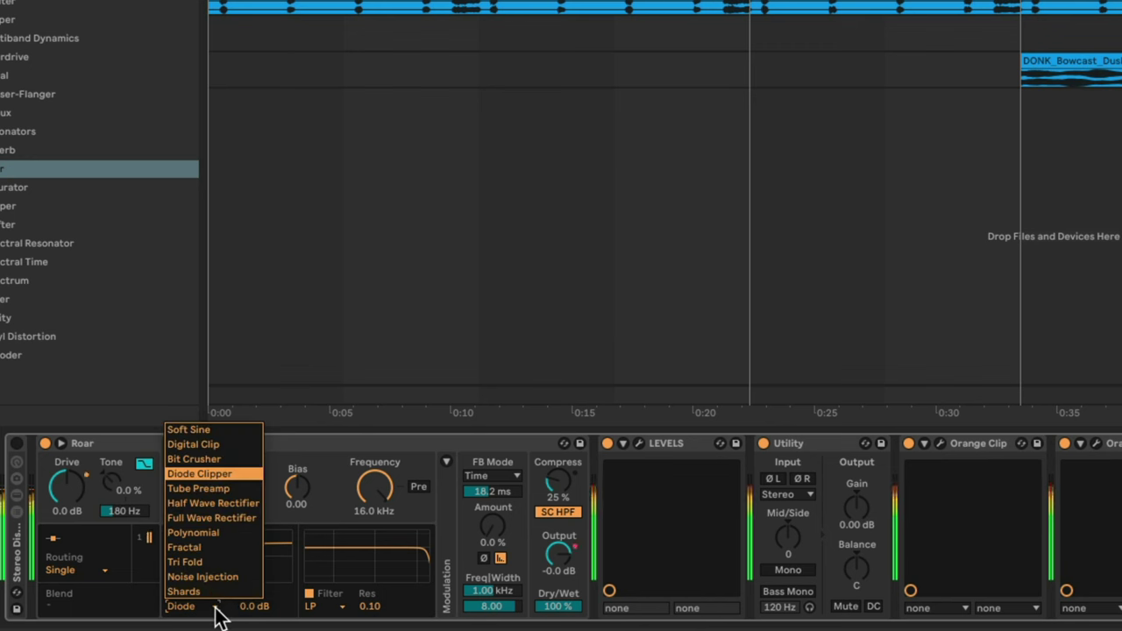
click(219, 489)
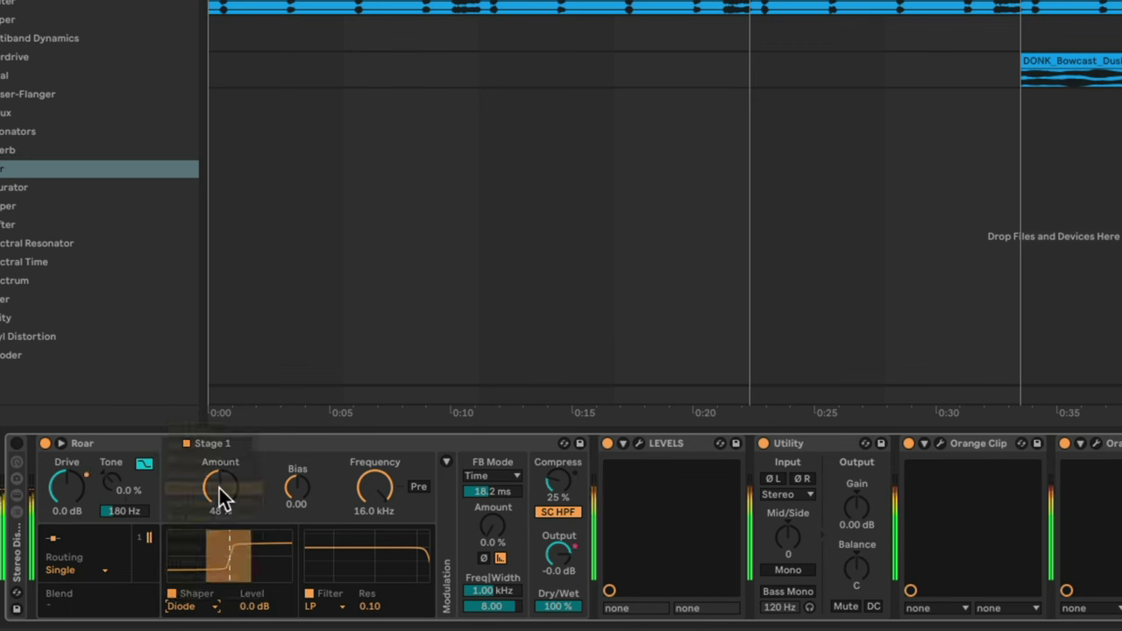
click(218, 614)
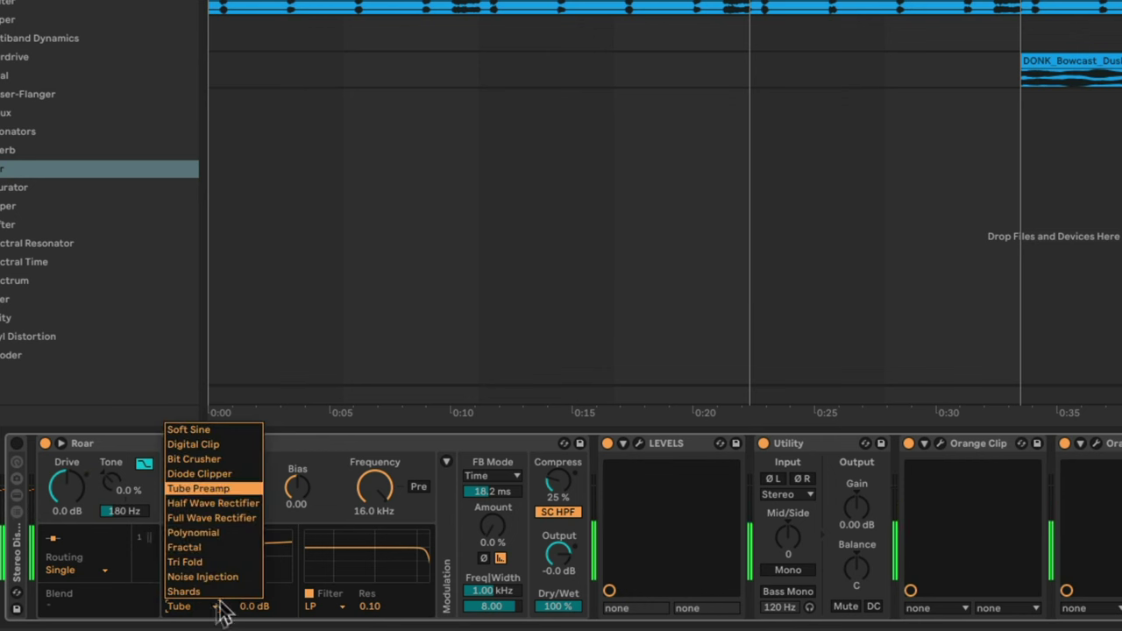
click(239, 505)
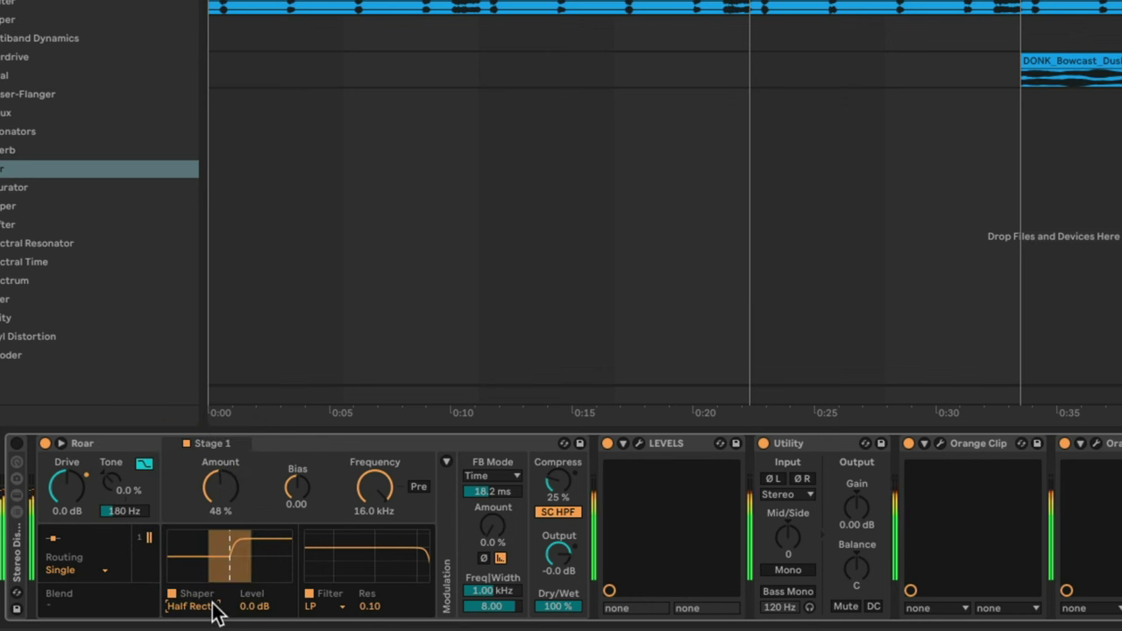
click(219, 606)
click(239, 517)
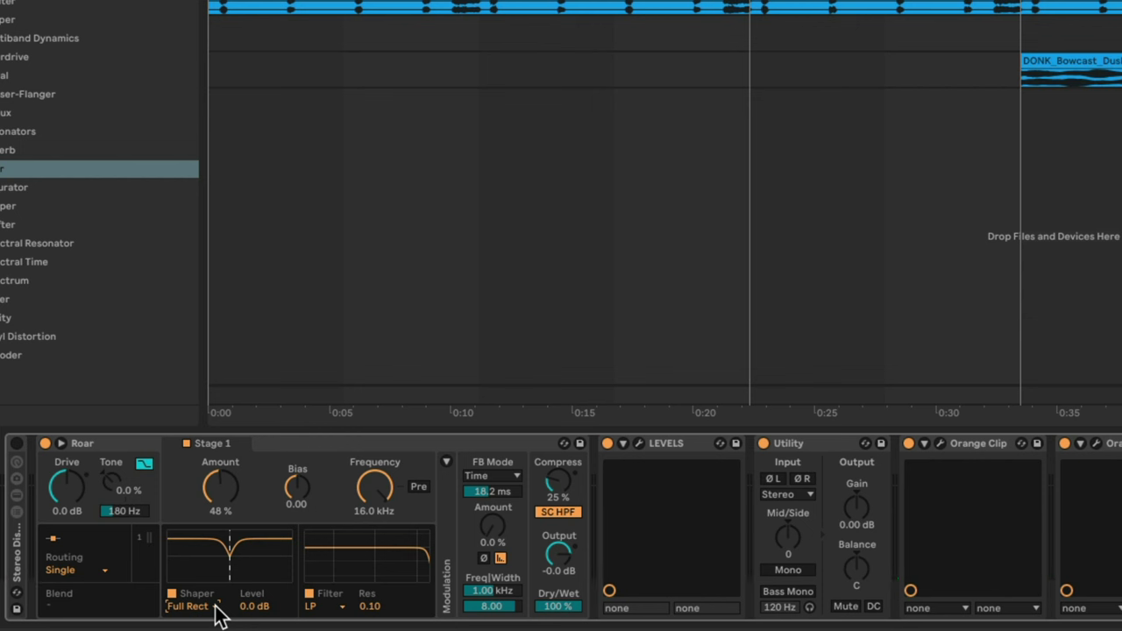
- Audition Roar's Polynomial and Fractal shapers, varying the Stage 1 Amount on Fractal and setting it to 37 %
click(220, 614)
click(221, 533)
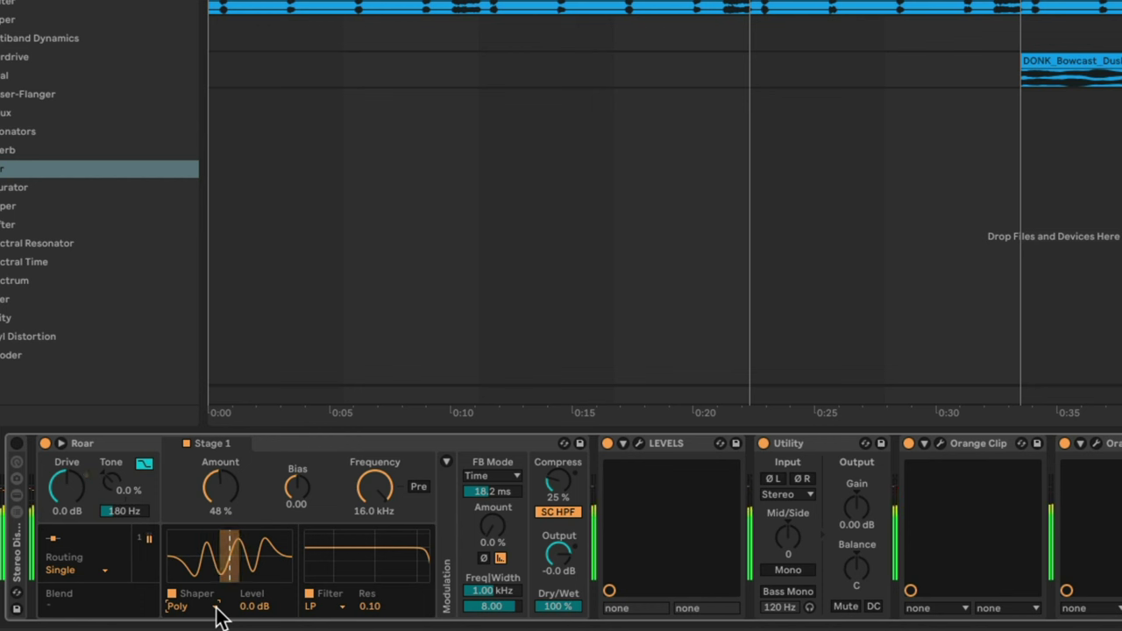
click(217, 607)
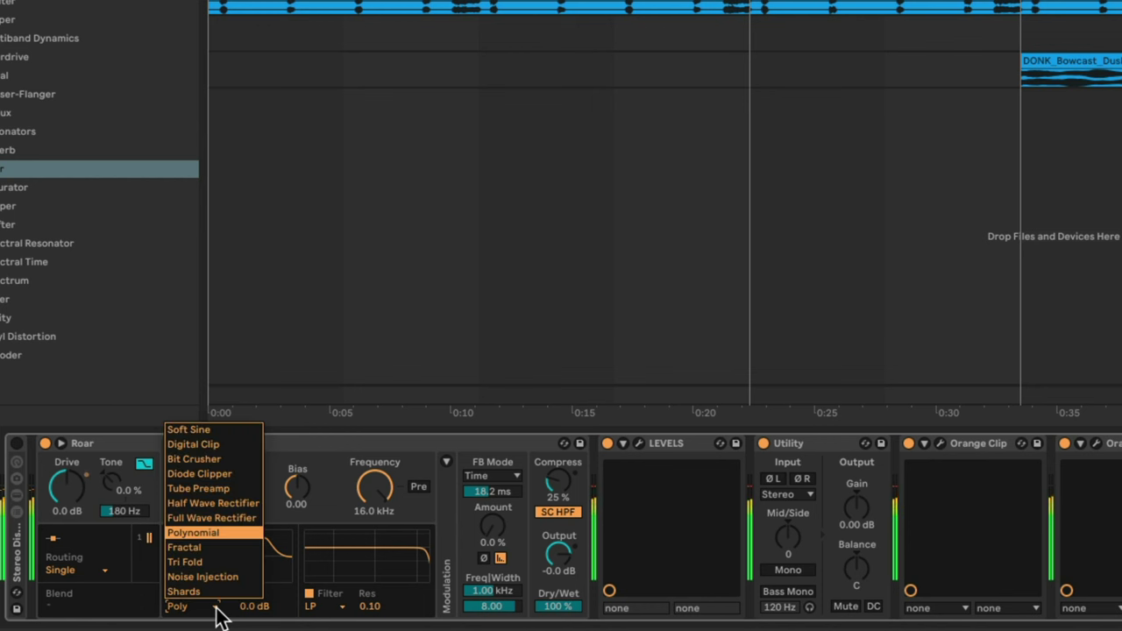
click(219, 547)
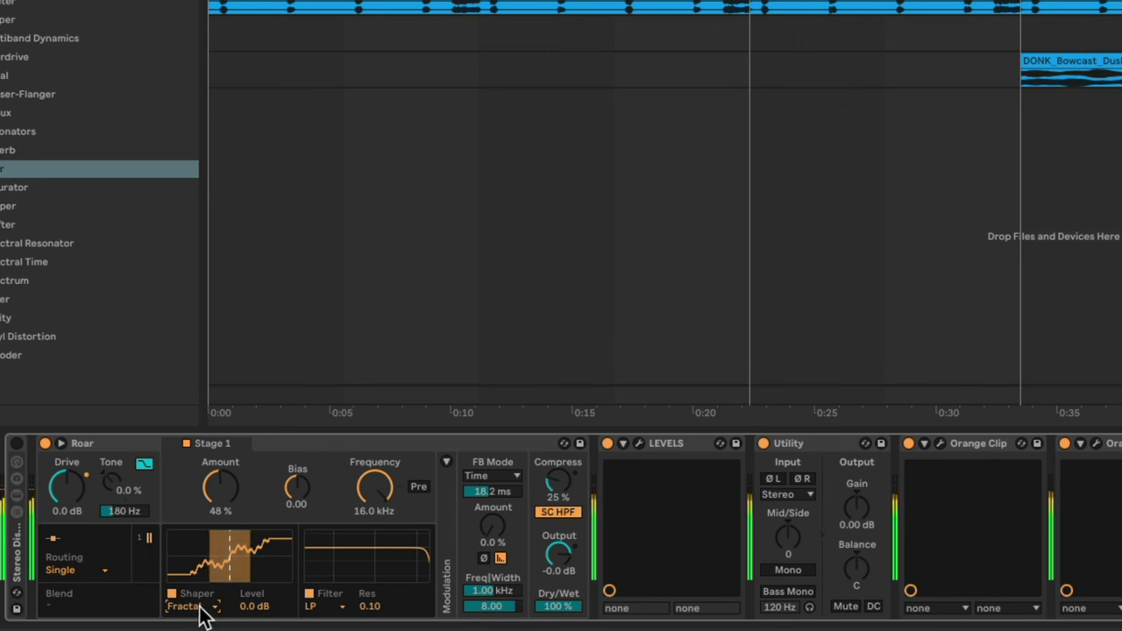
drag(243, 501, 220, 470)
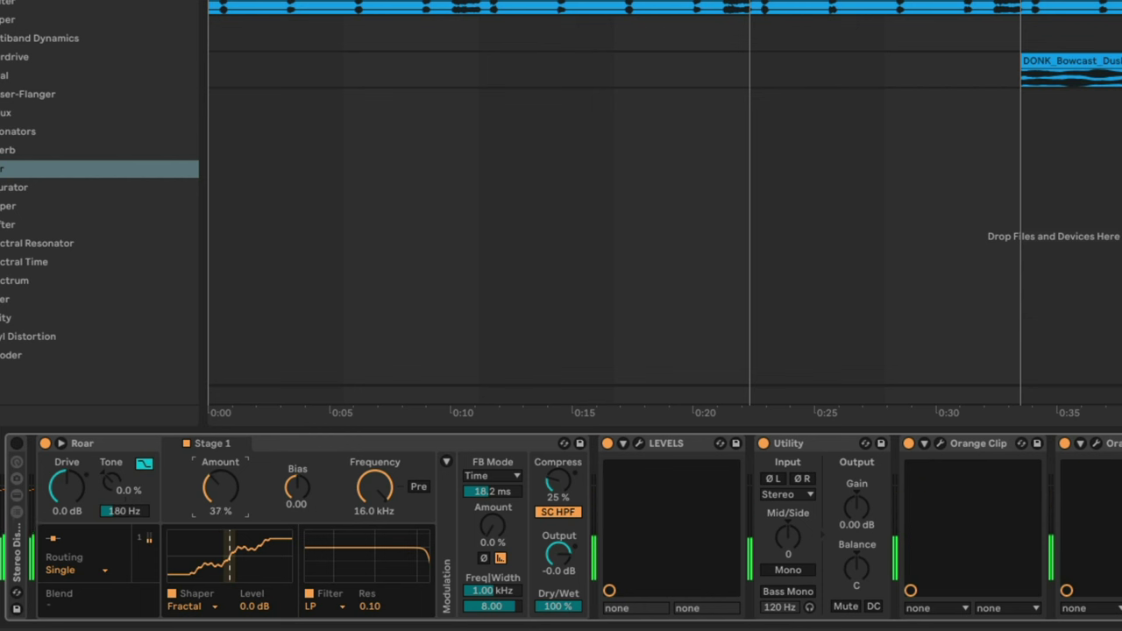
- Audition Roar's Tri Fold and Noise Injection shapers, varying the Stage 1 Amount on Noise Injection
click(215, 606)
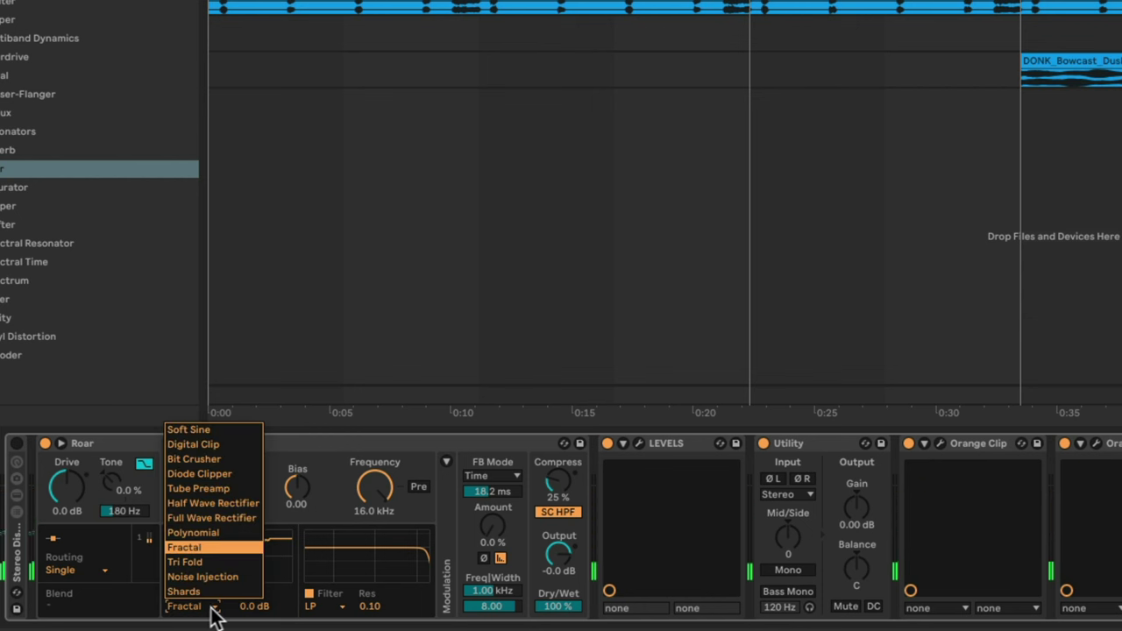
click(216, 566)
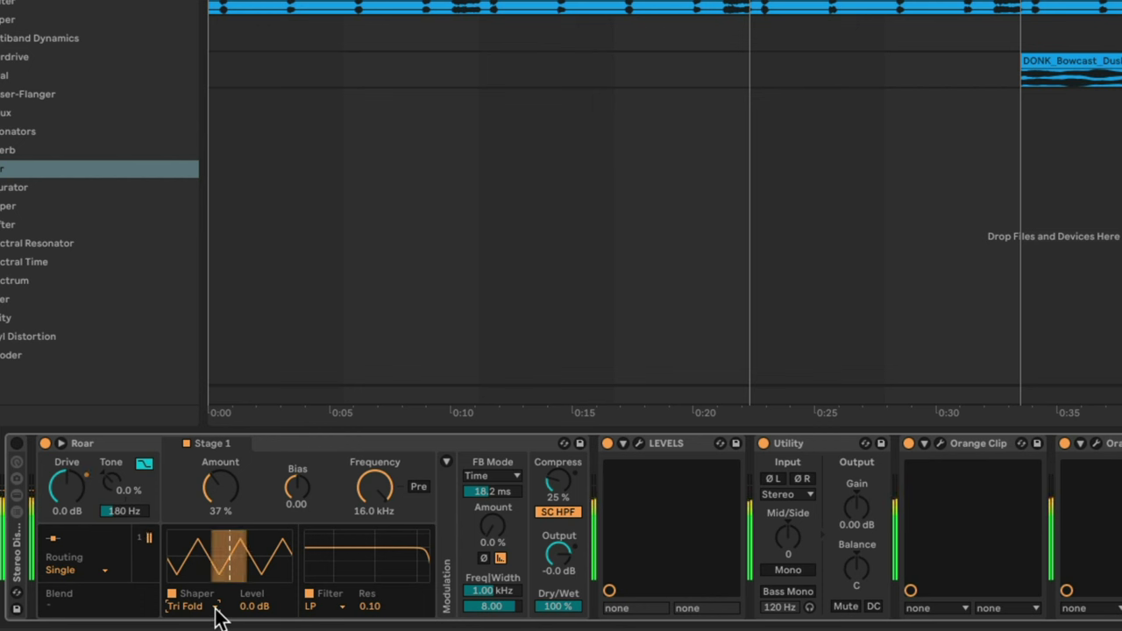
click(215, 607)
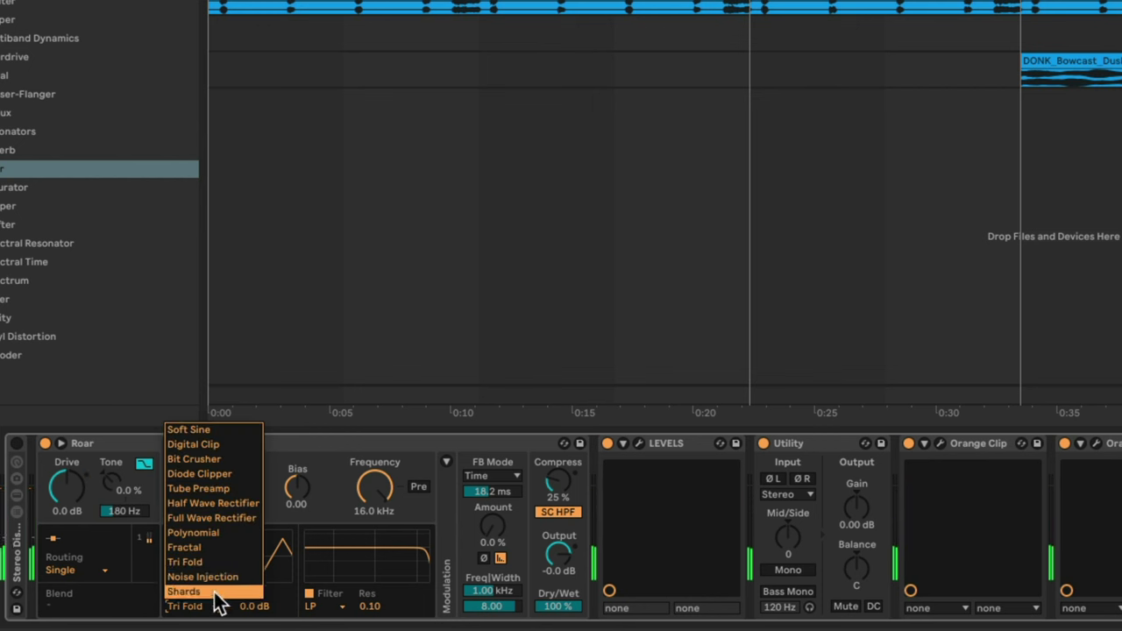
click(220, 579)
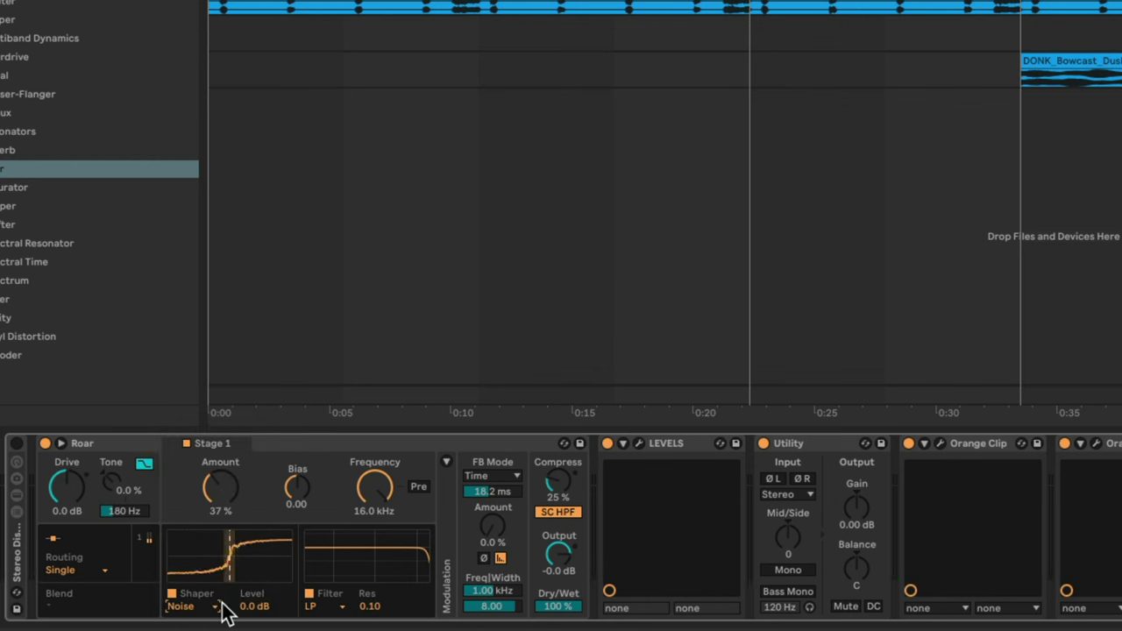
mouse_move(225, 514)
mouse_down()
mouse_move(226, 458)
mouse_move(225, 509)
mouse_up()
- Set Roar's Stage 1 shaper to Shards and its Amount to 40 %
click(207, 608)
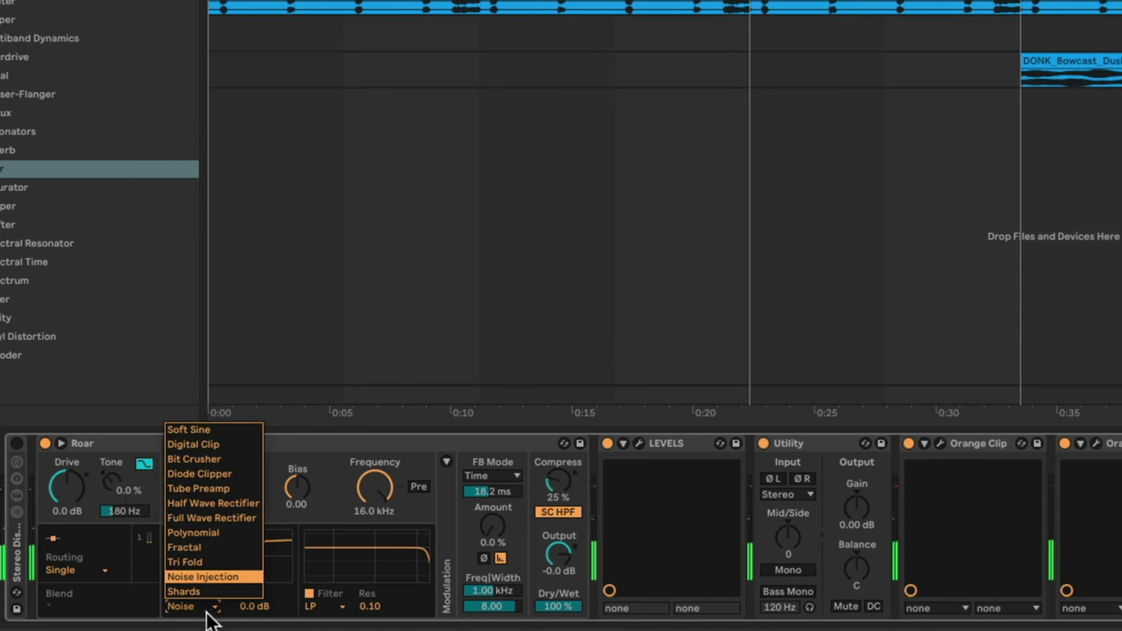
click(211, 591)
drag(226, 470, 225, 488)
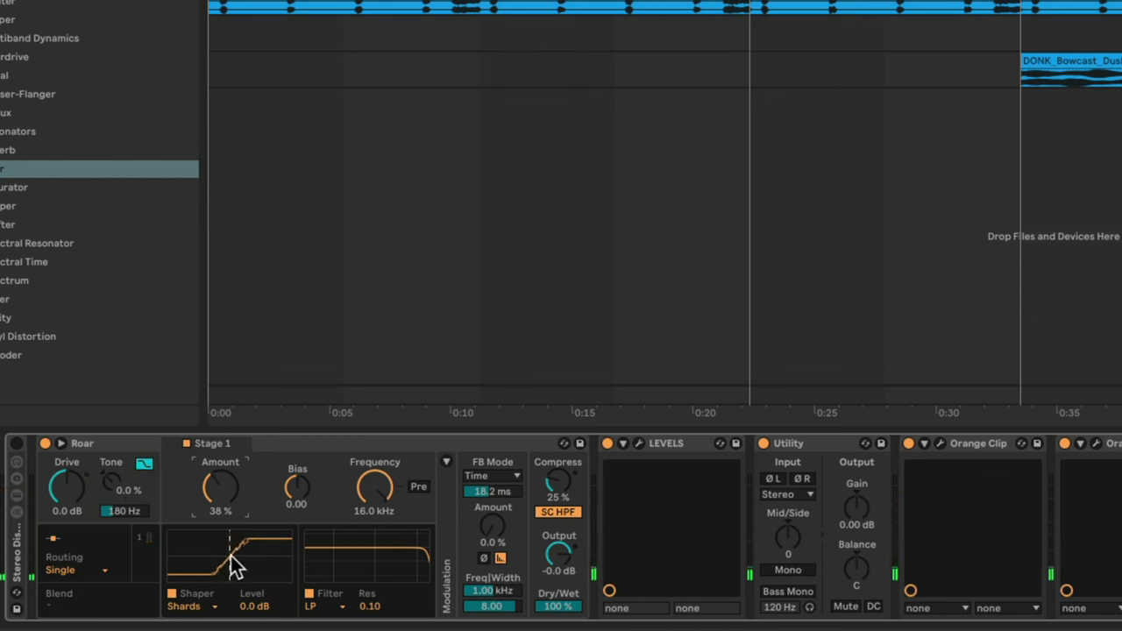
click(200, 607)
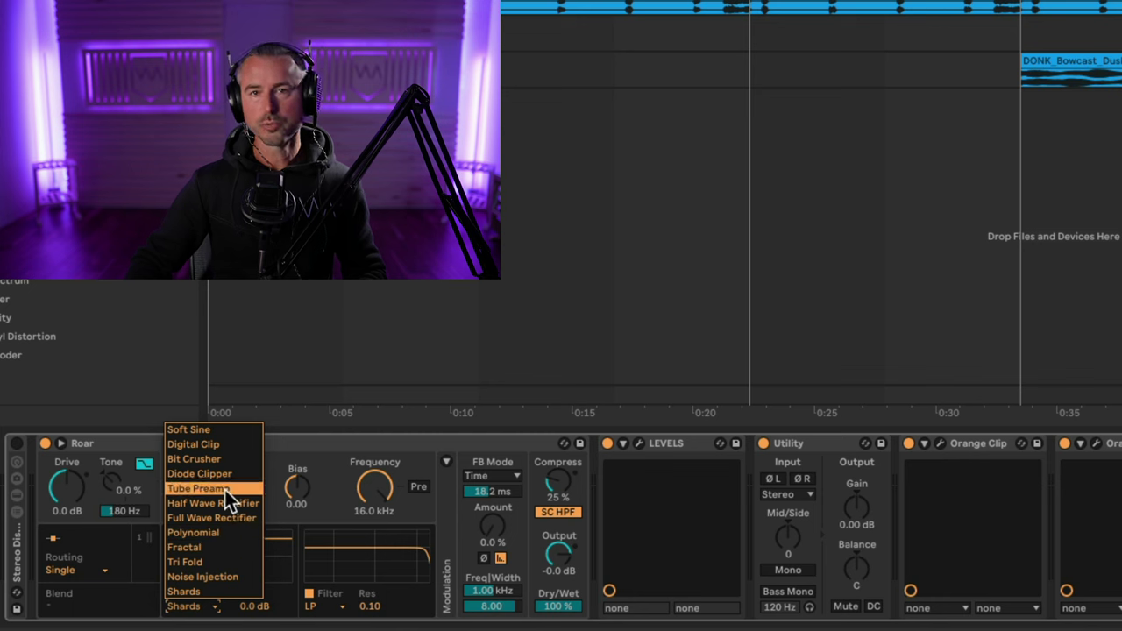
click(328, 443)
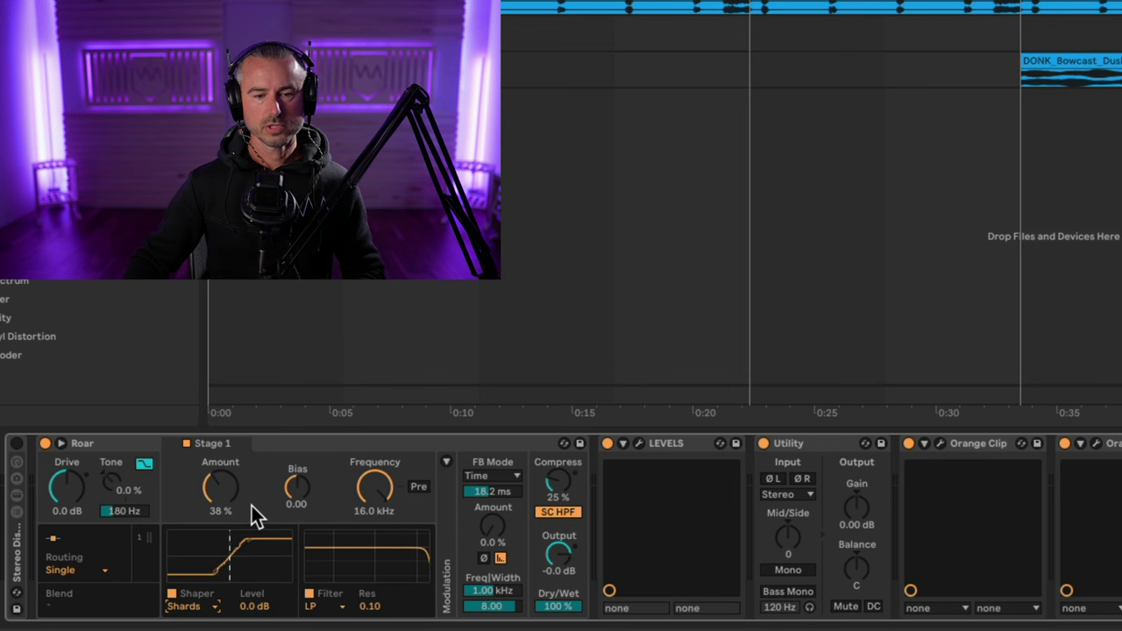
drag(230, 493, 229, 487)
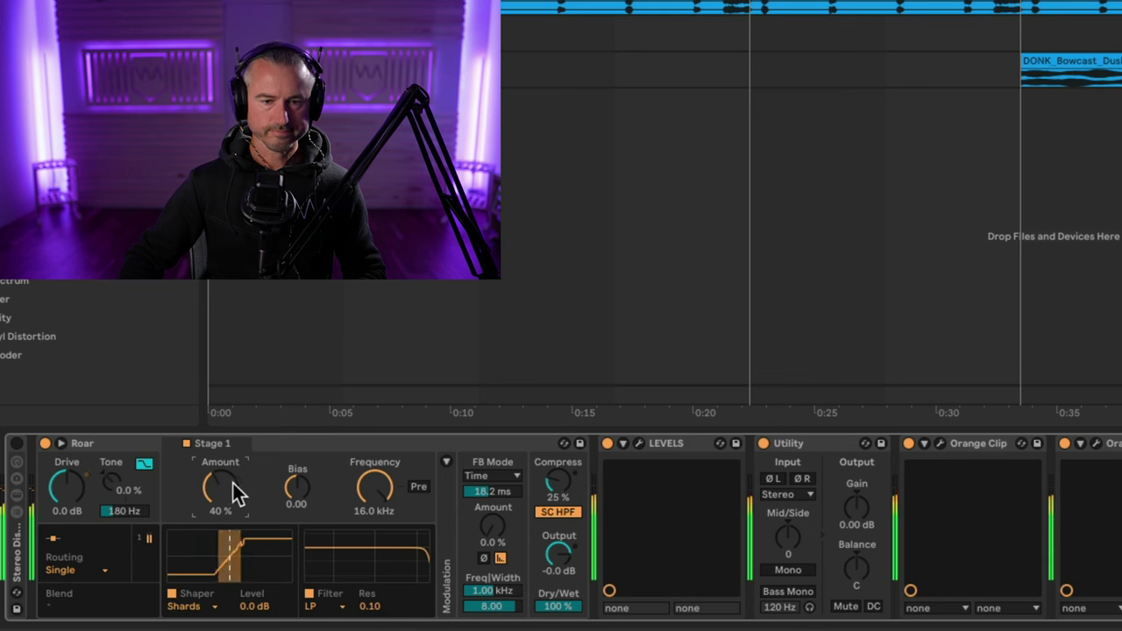
- Group the Roar effect into its own audio effect rack
click(286, 443)
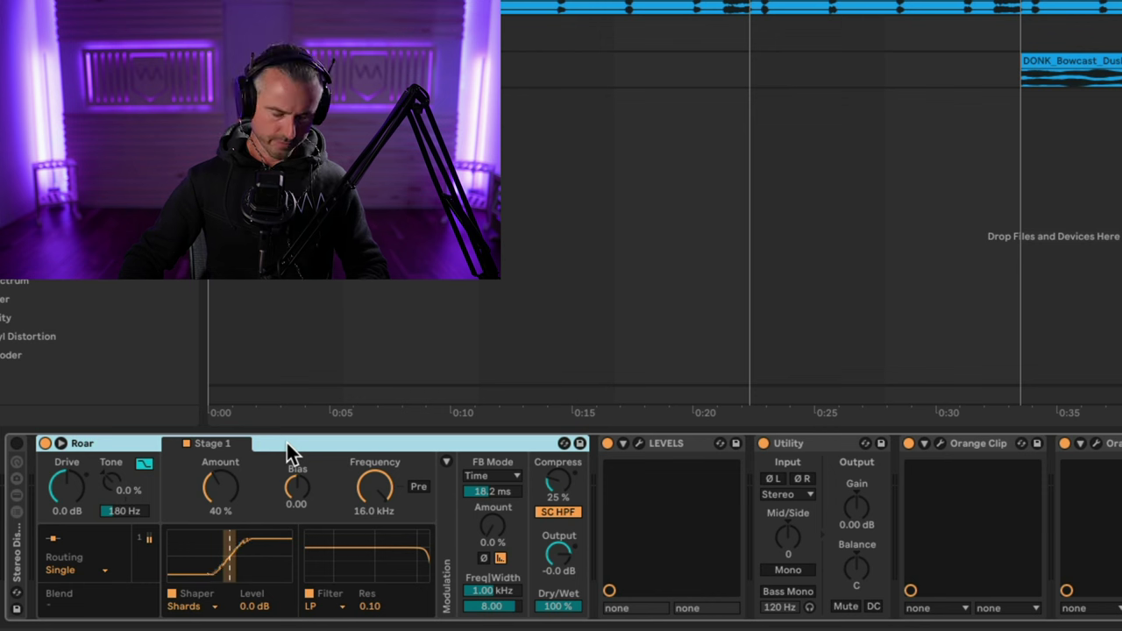
right_click(287, 443)
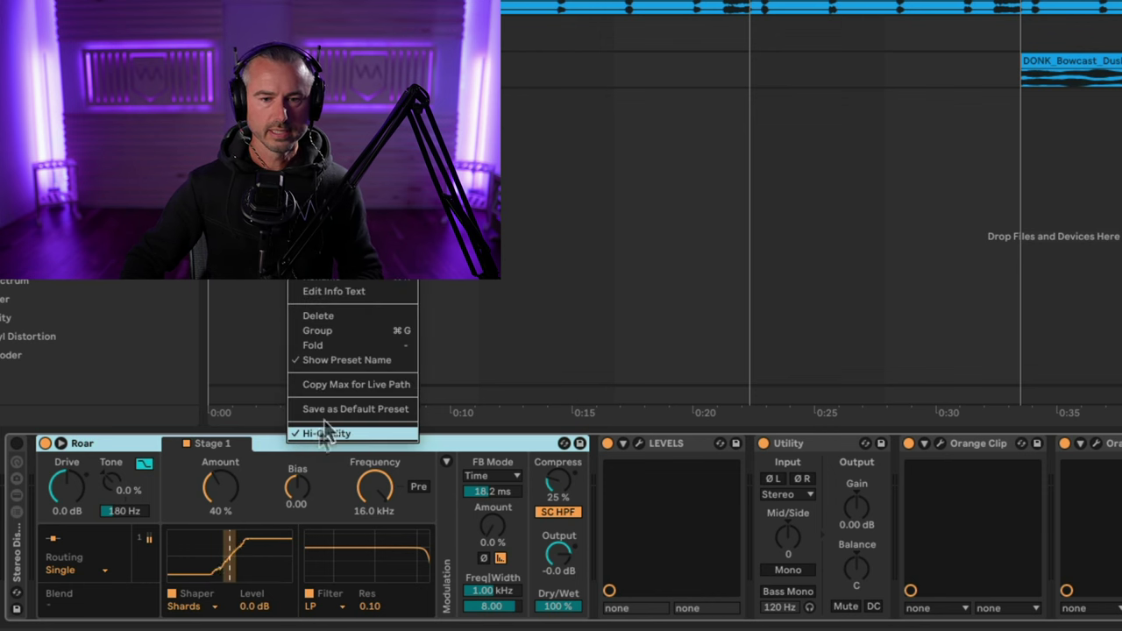
click(344, 331)
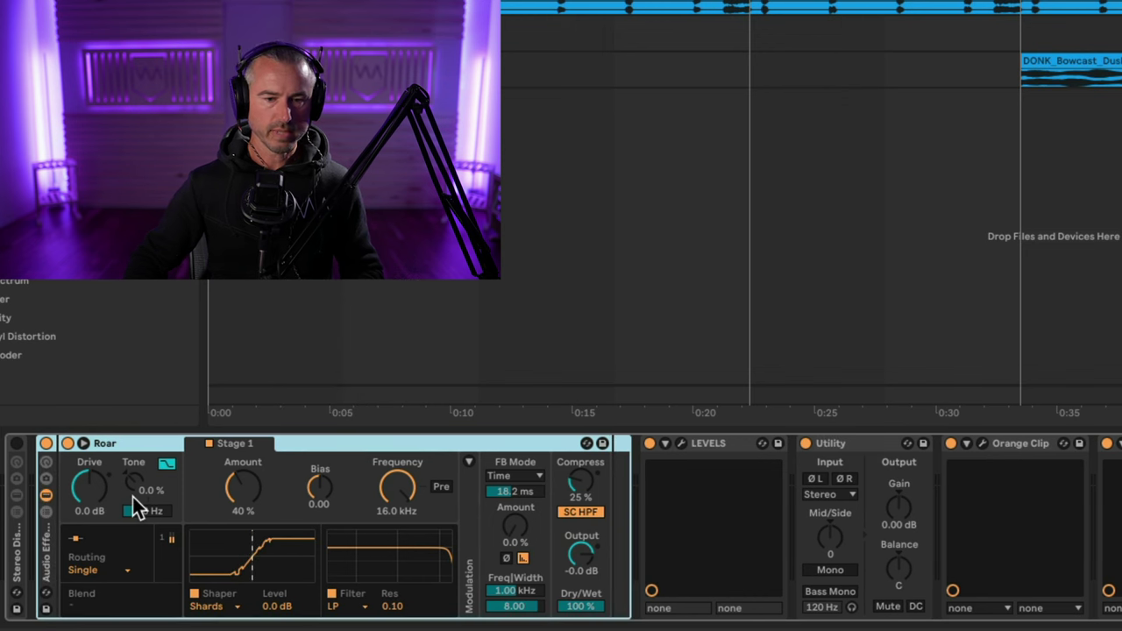
- Show the rack's chain list, pan the Roar chain to 50R and rename it RoarR
click(46, 511)
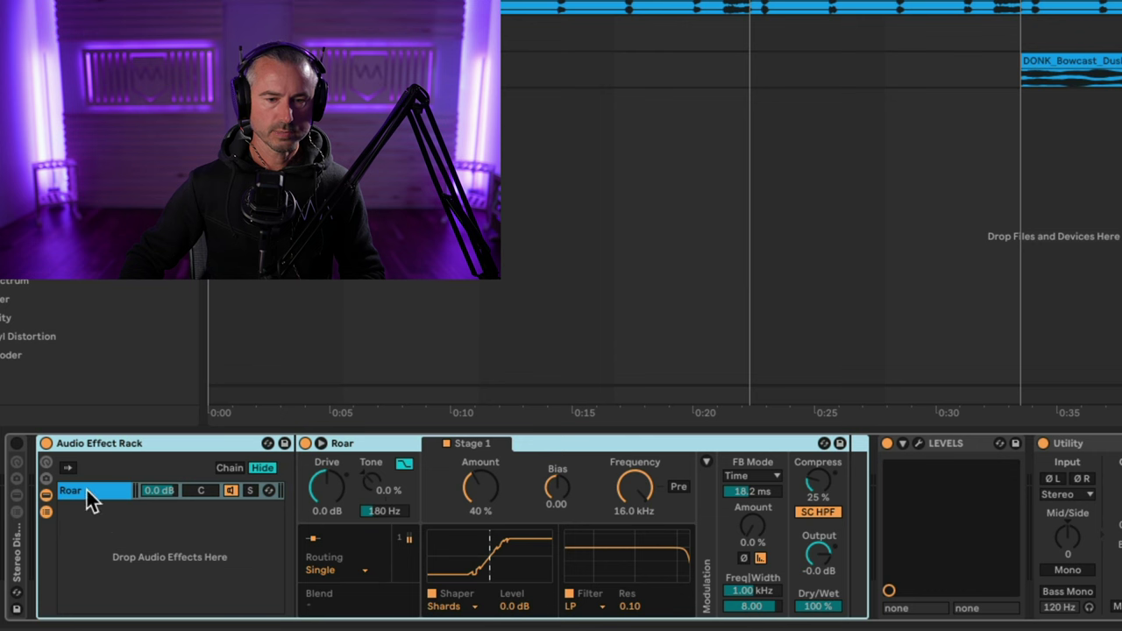
click(88, 490)
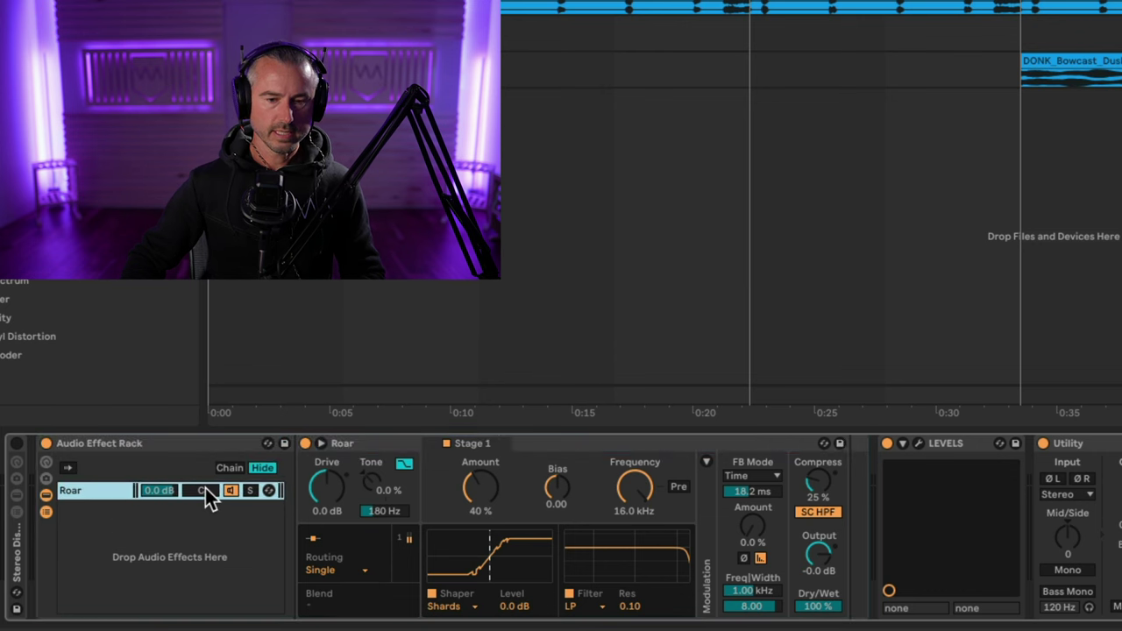
drag(205, 488, 205, 456)
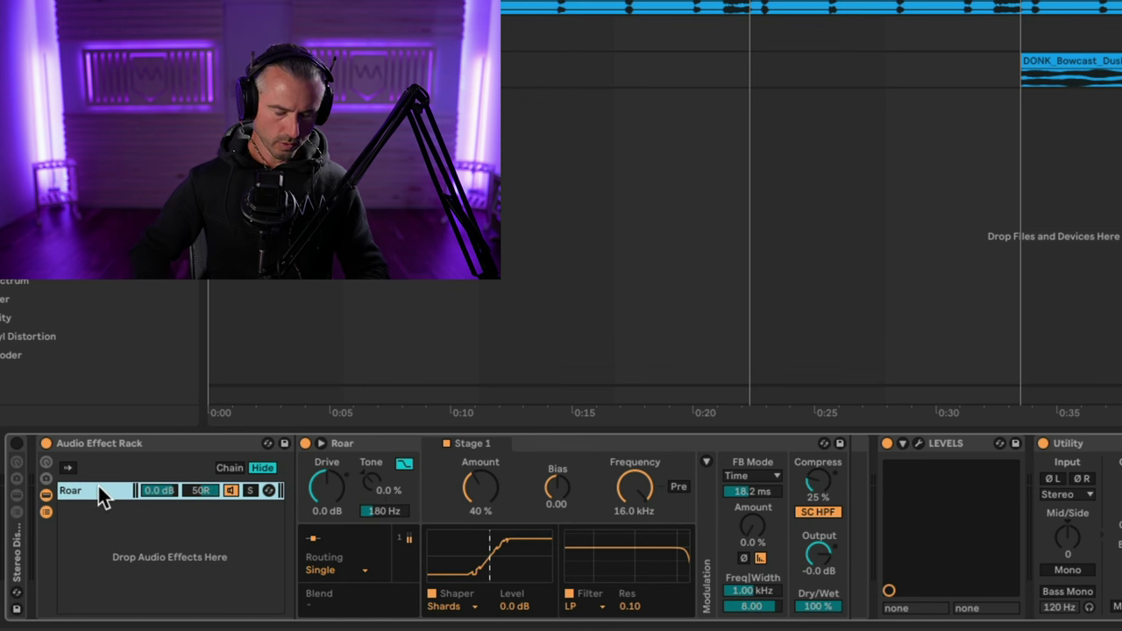
key(ctrl+r)
text(R)
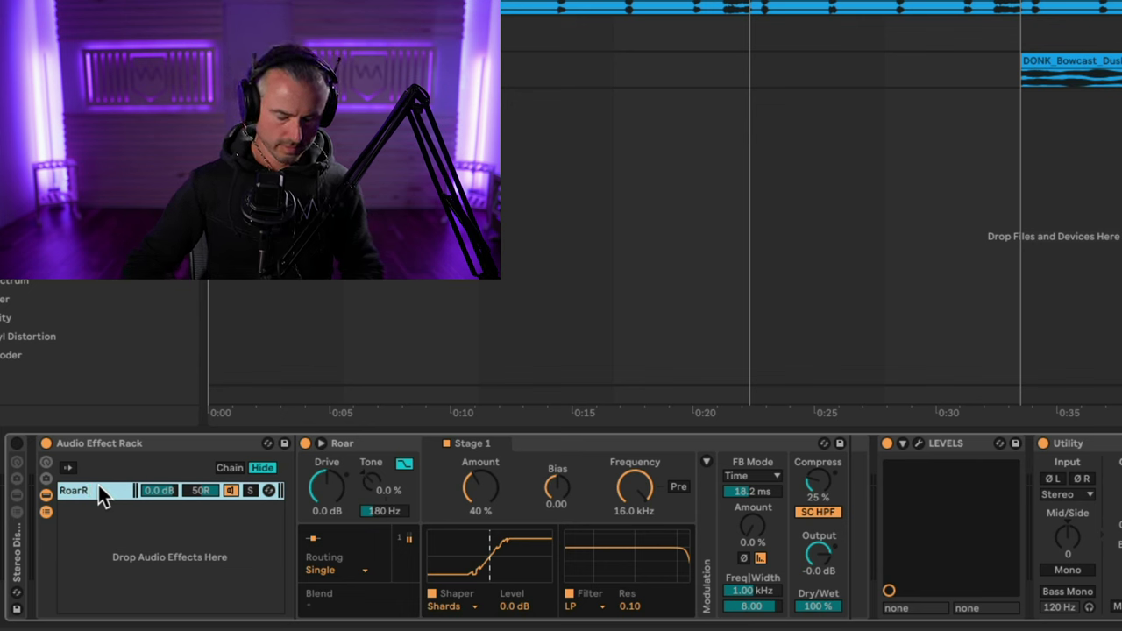
- Duplicate the RoarR chain, rename the copy RoarL and pan it to 50L
key(ctrl+d)
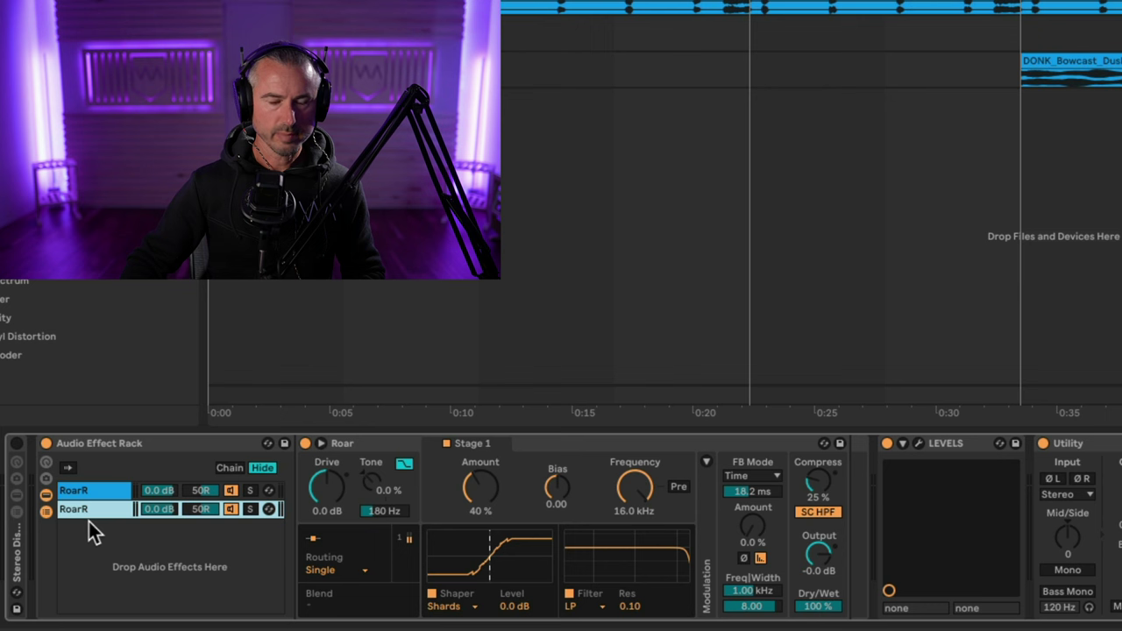
key(ctrl+r)
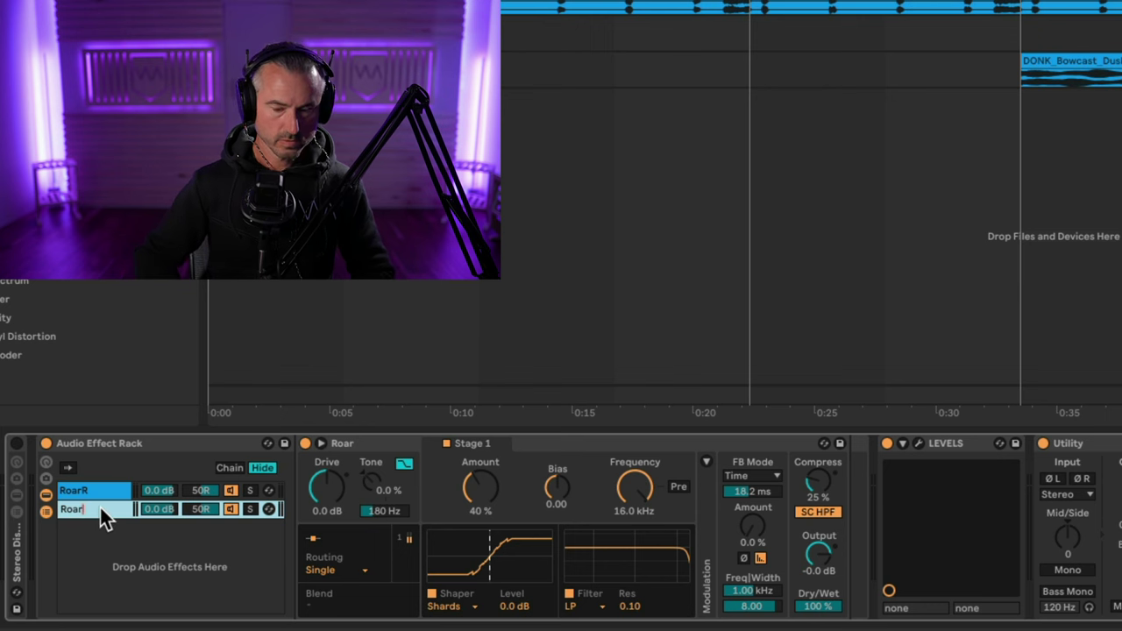
text(L)
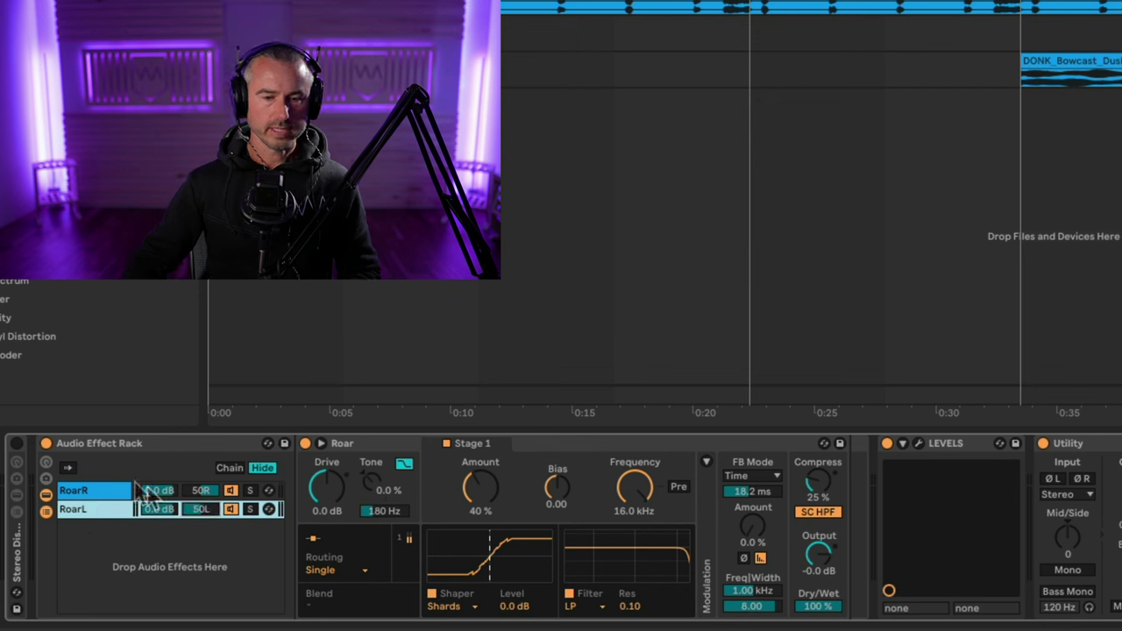
- Set Roar's Stage 1 shaper on the RoarL chain to Tube Preamp and compare the rack bypassed and enabled
click(80, 486)
shift+click(88, 509)
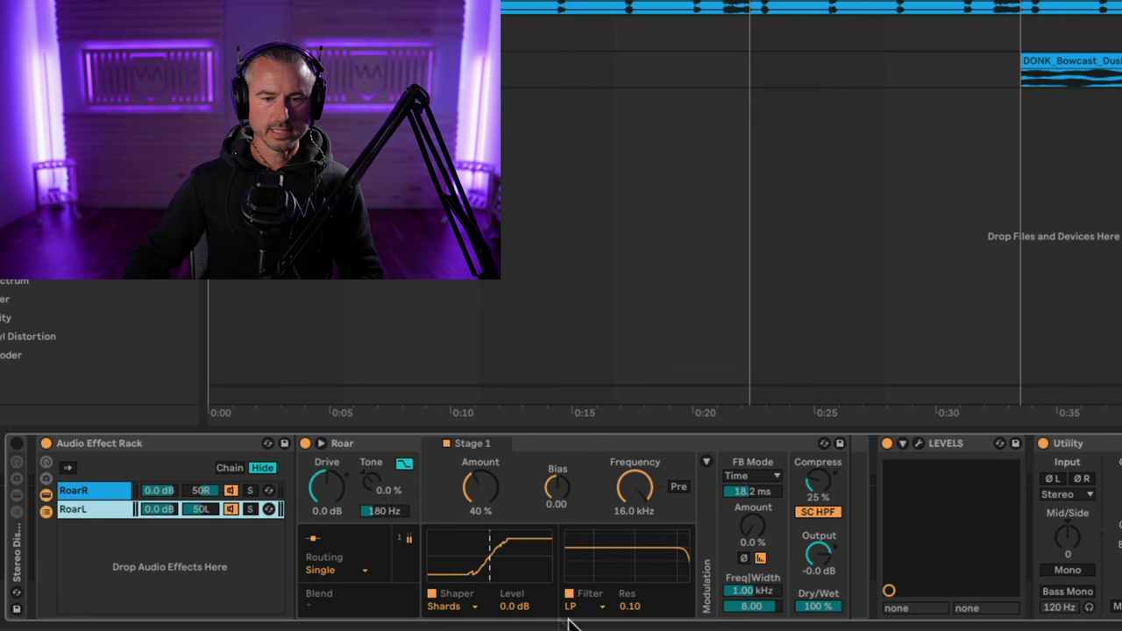
click(454, 608)
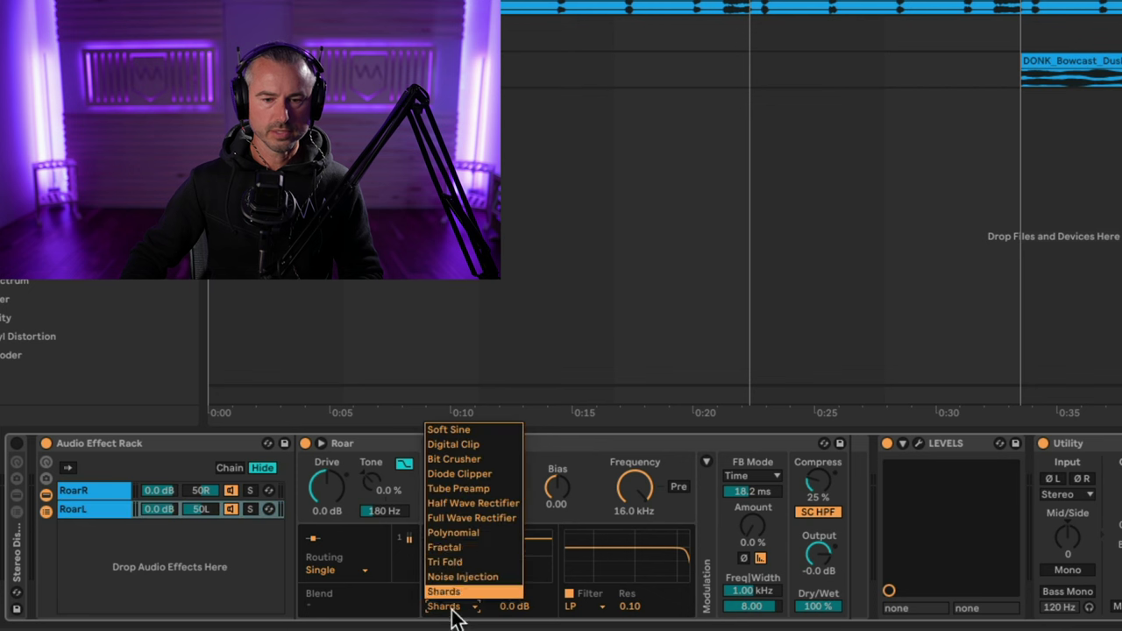
click(473, 489)
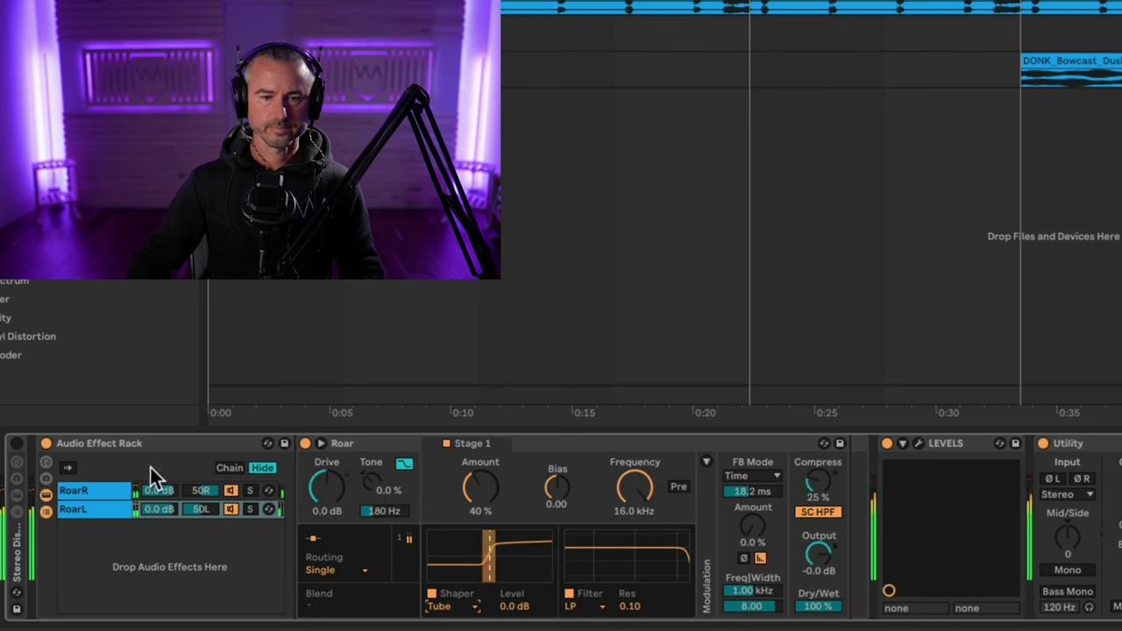
click(46, 443)
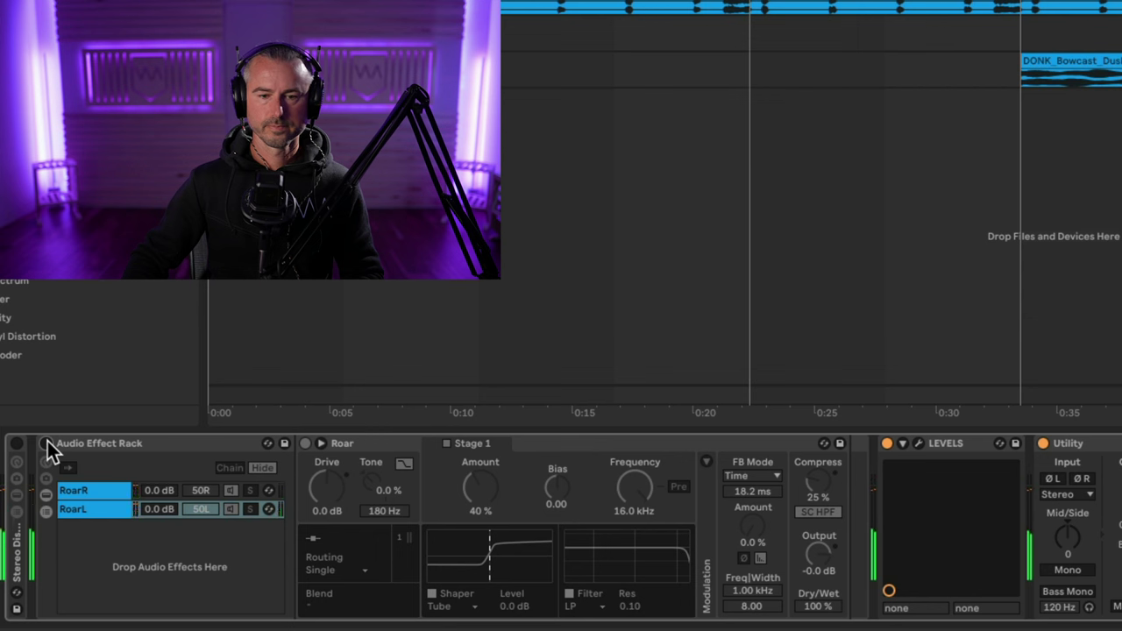
click(46, 443)
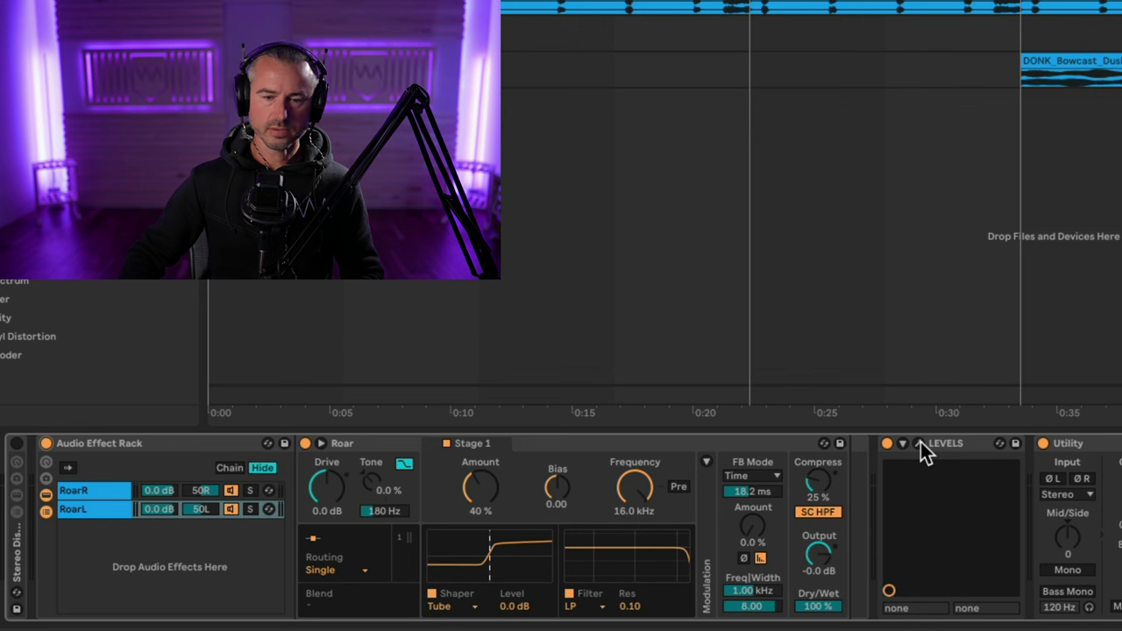
- Show the rack's macros and map Roar's Output to Macro 1, extending the mapping to the sibling Roar
click(46, 464)
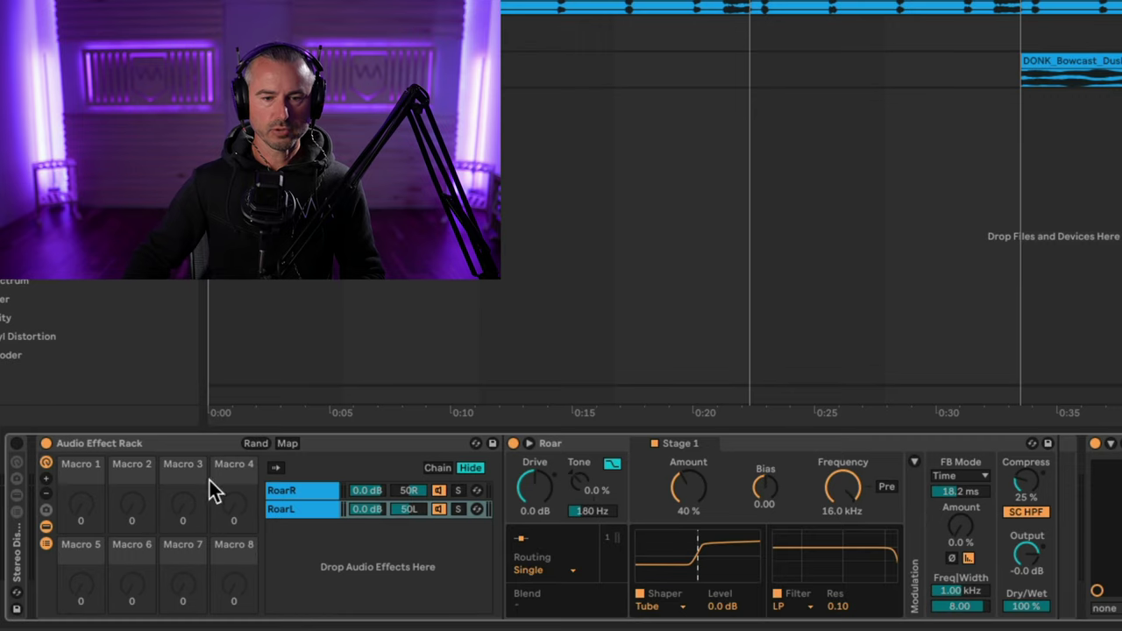
drag(876, 562, 887, 579)
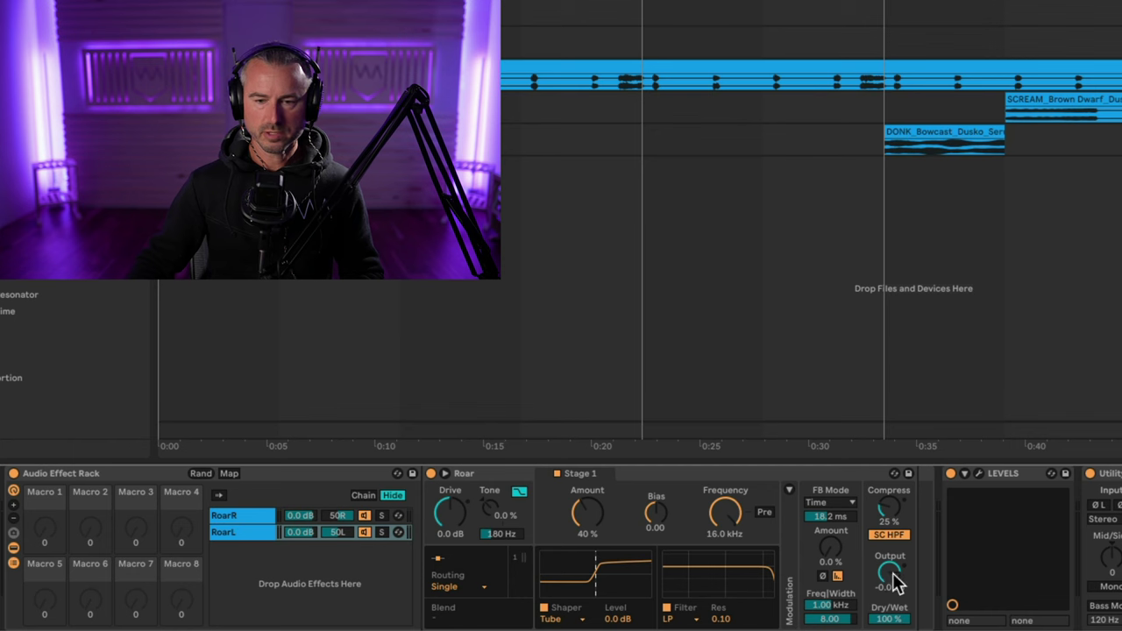
right_click(895, 581)
click(975, 309)
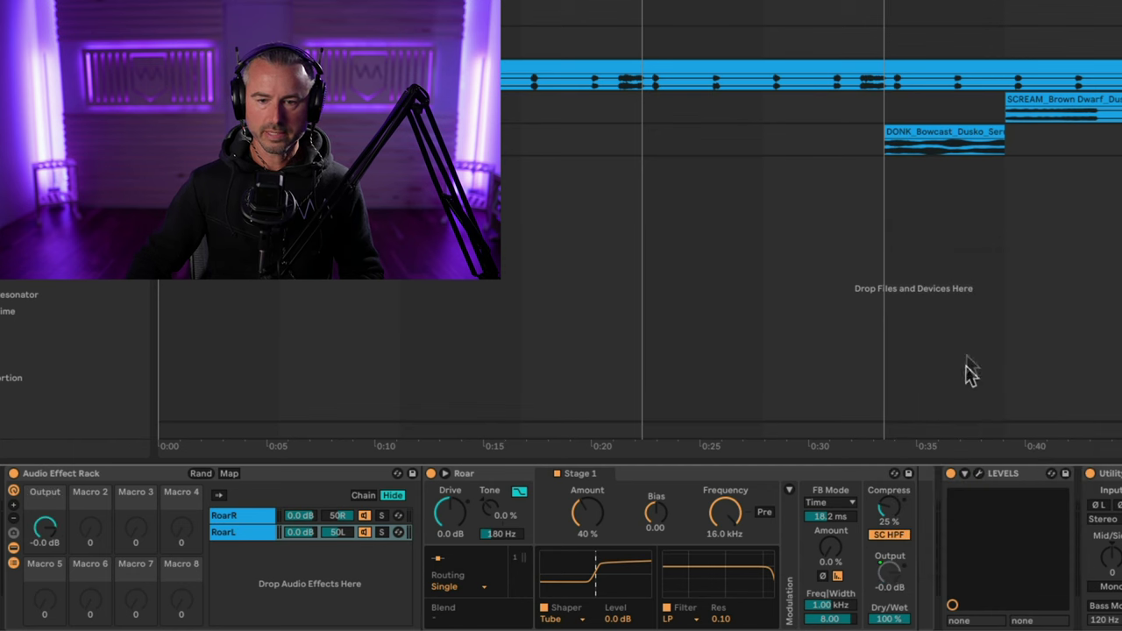
right_click(894, 580)
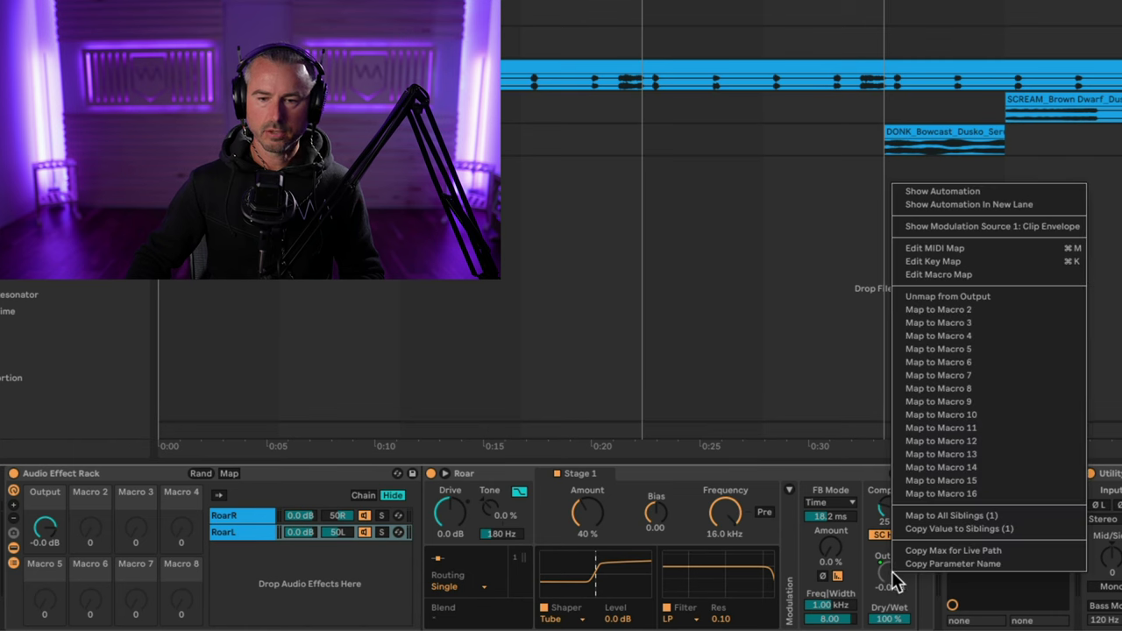
click(955, 520)
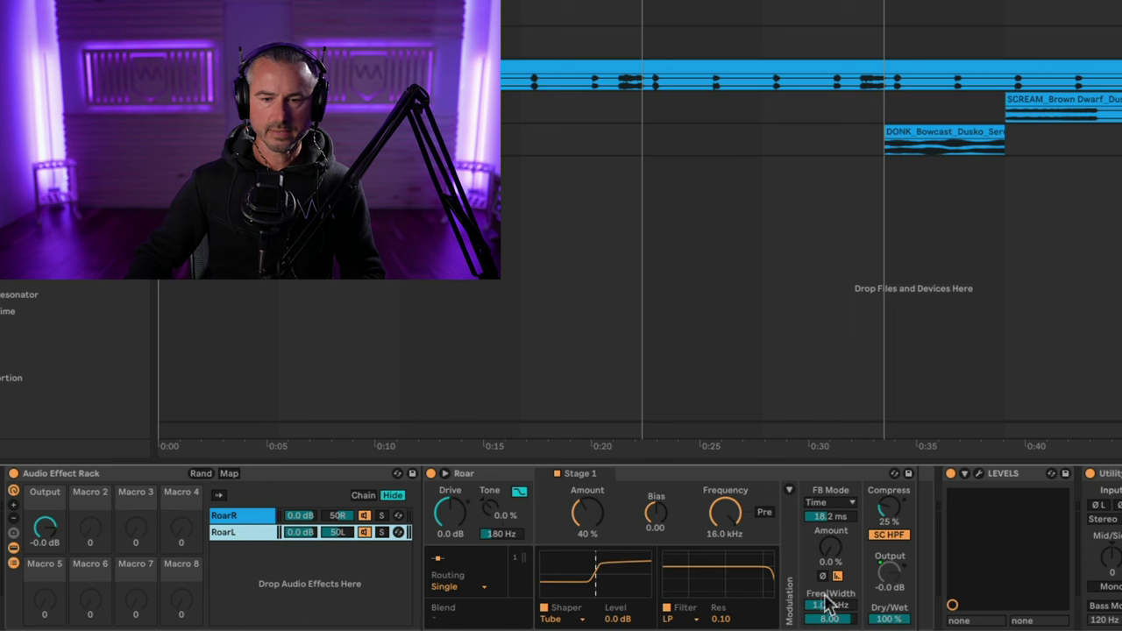
- Match the rack's peak level to the bypassed signal using LEVELS, setting the Output macro to -9.3 dB
drag(47, 526, 46, 535)
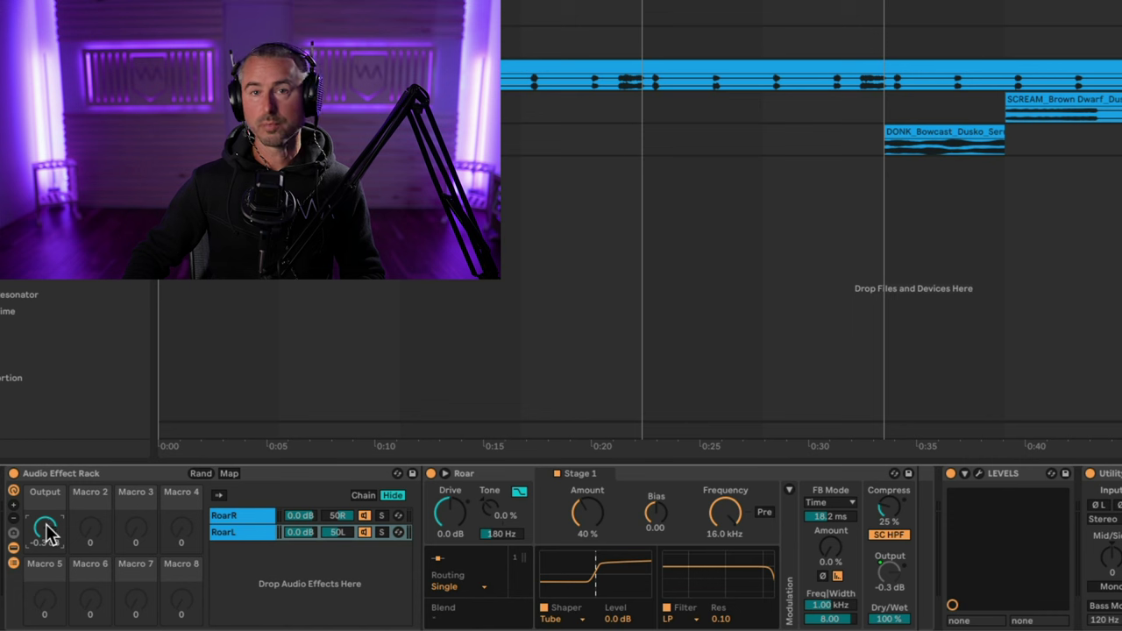
drag(46, 529, 46, 523)
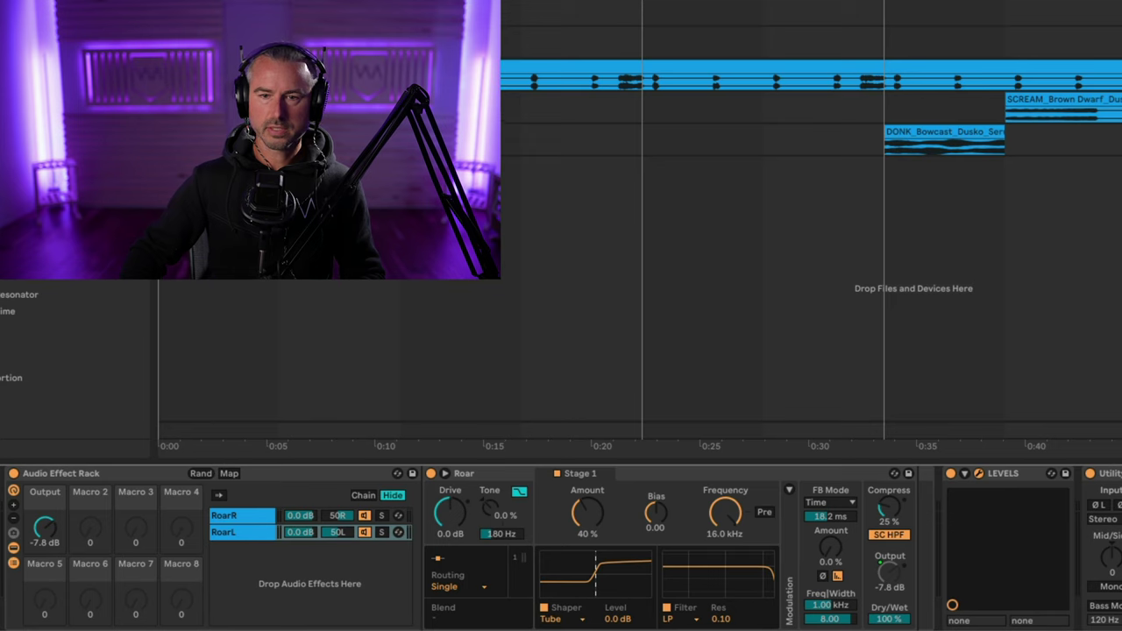
click(13, 474)
click(1021, 128)
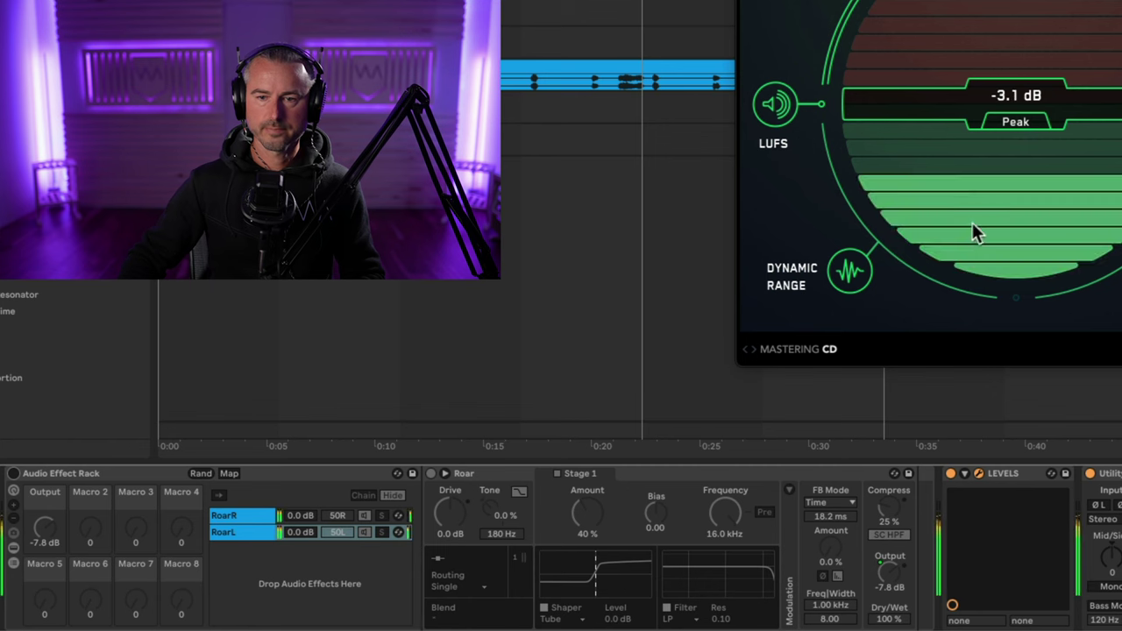
click(13, 473)
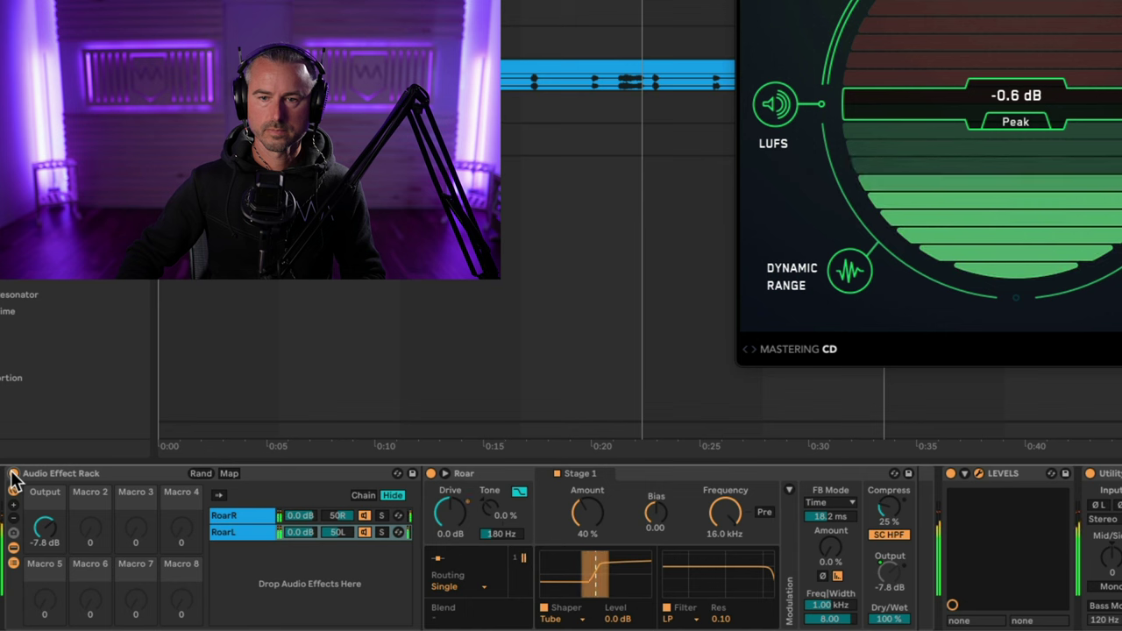
drag(43, 533, 43, 513)
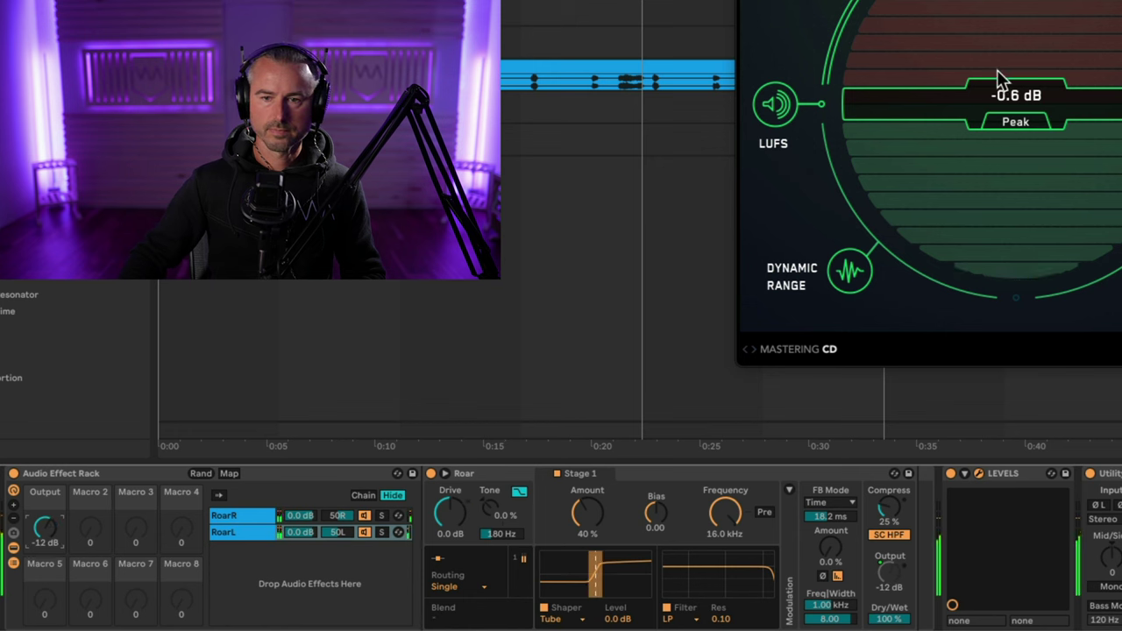
click(1017, 124)
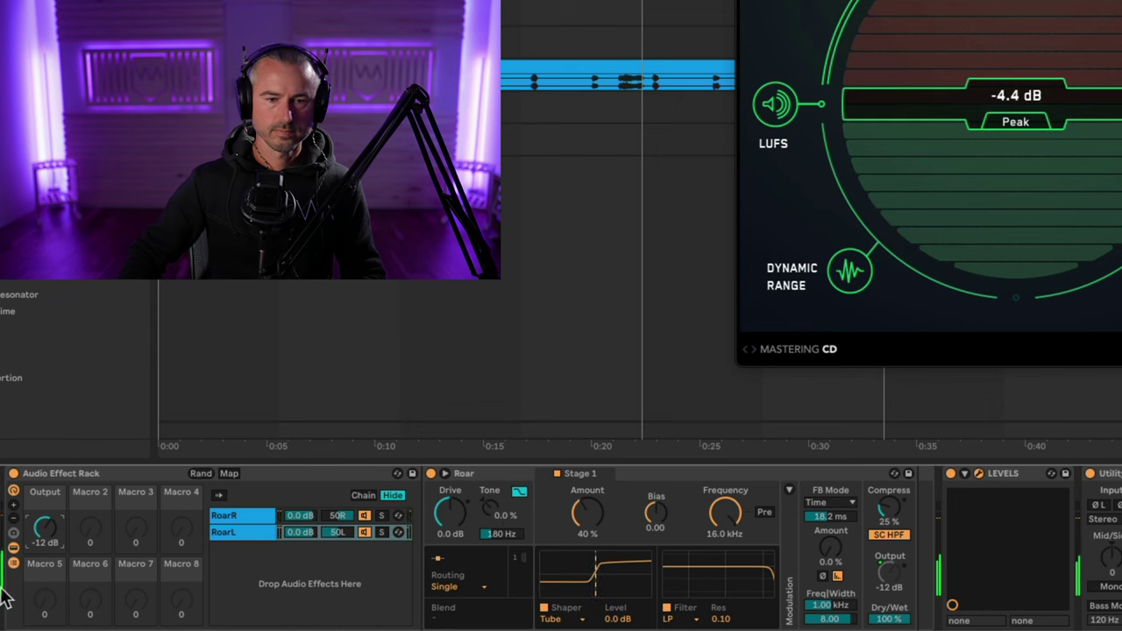
drag(47, 530, 46, 519)
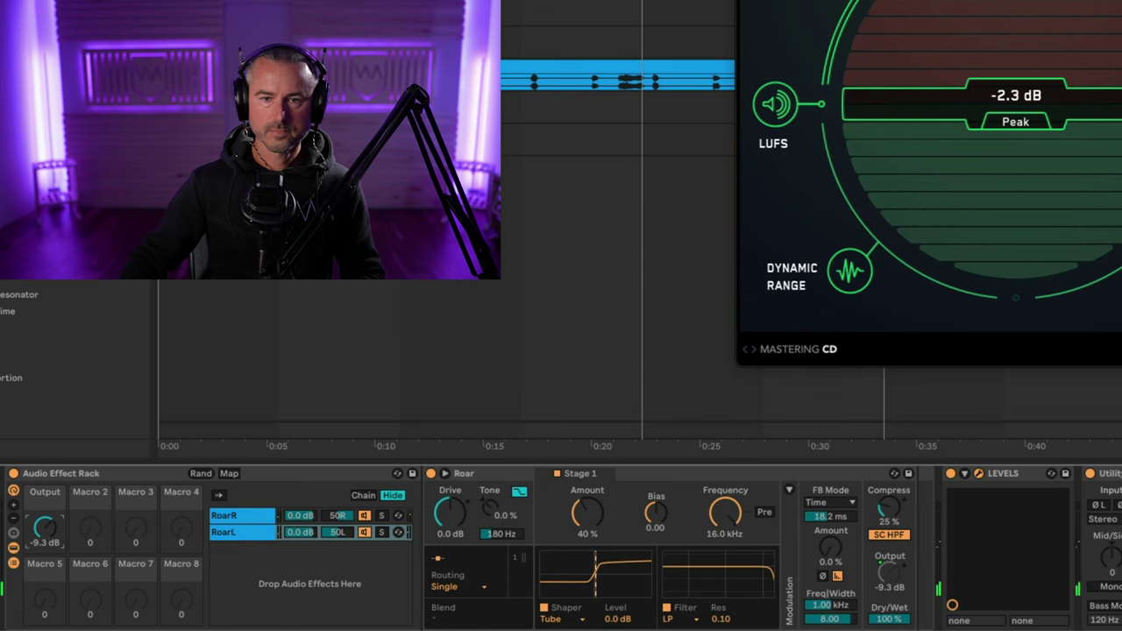
key(ctrl+alt+p)
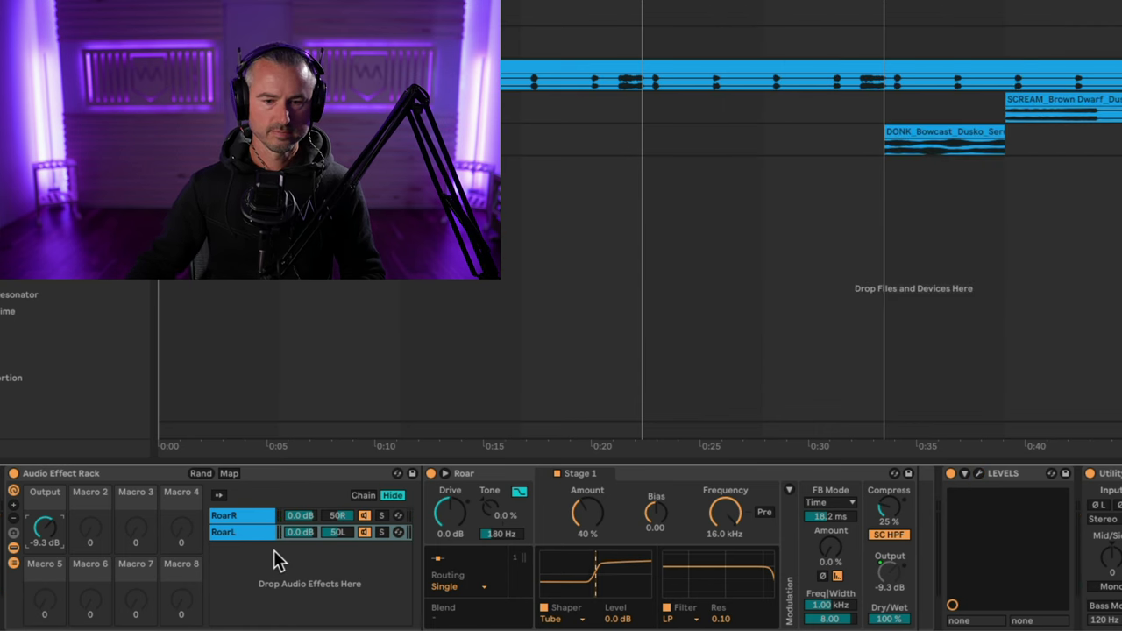
click(13, 473)
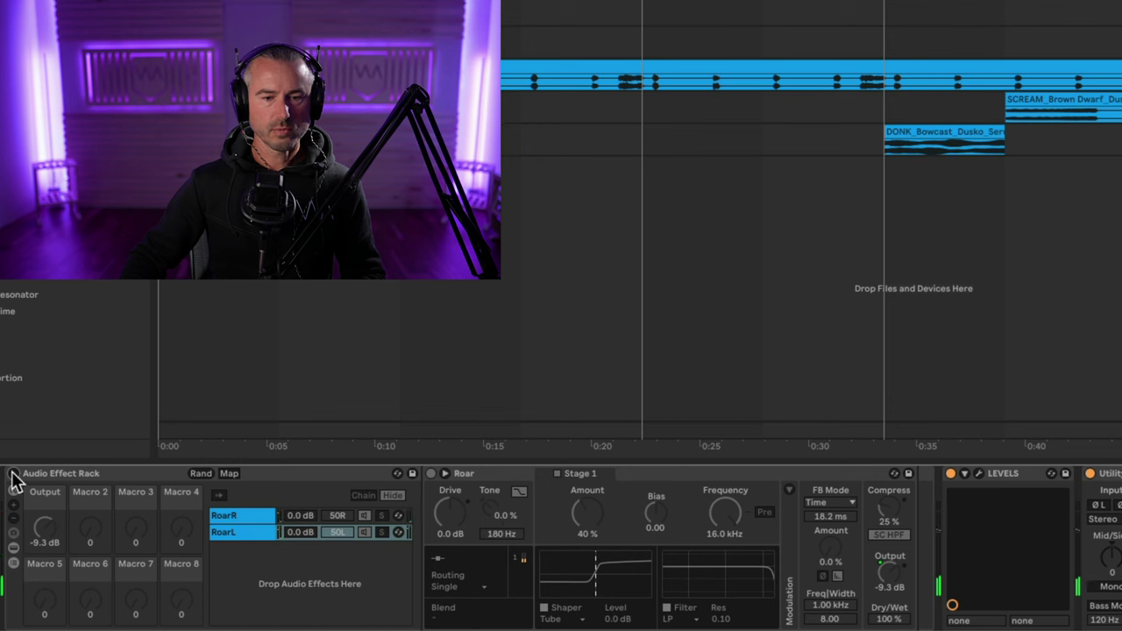
click(13, 474)
- Map Roar's Dry/Wet to Macro 2 for both sibling devices and set that macro to 50 %
click(67, 473)
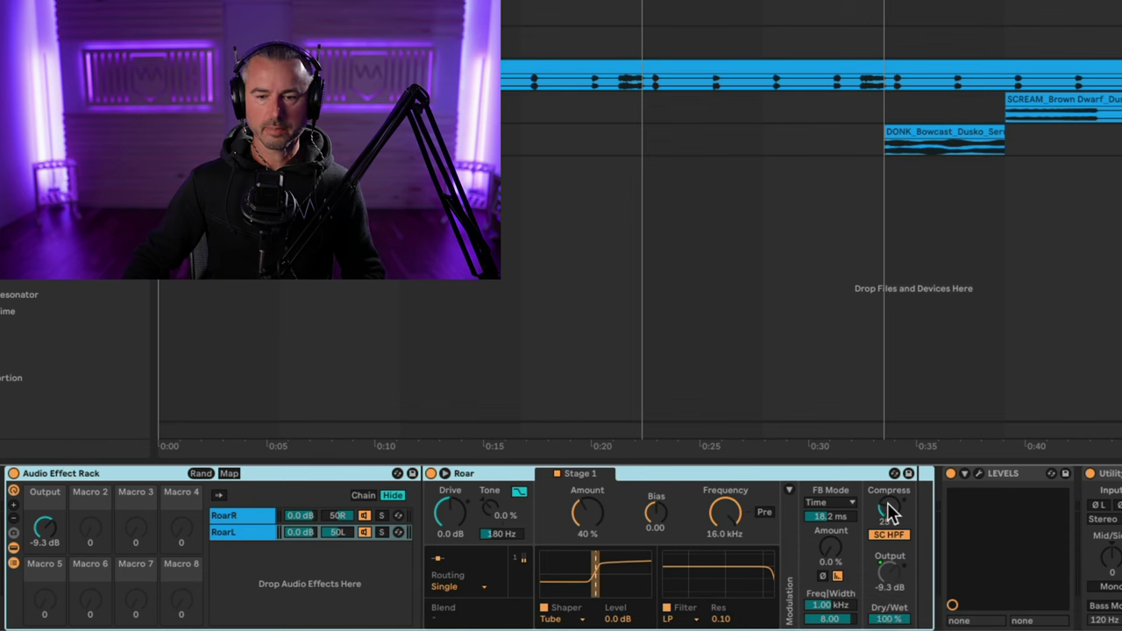
right_click(888, 619)
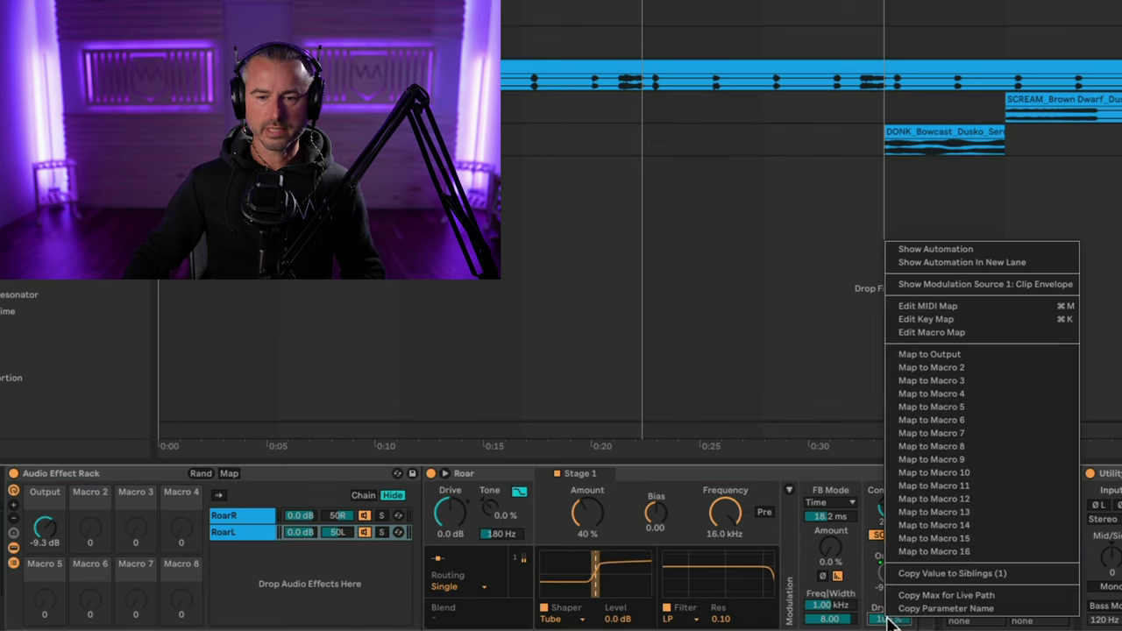
click(963, 368)
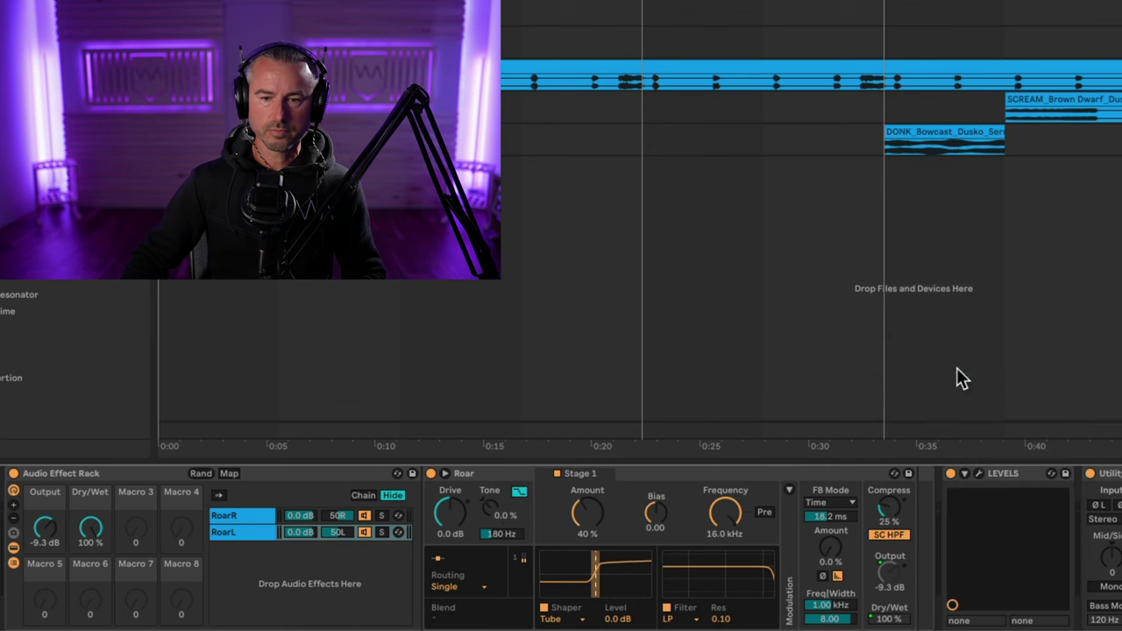
right_click(889, 617)
click(970, 558)
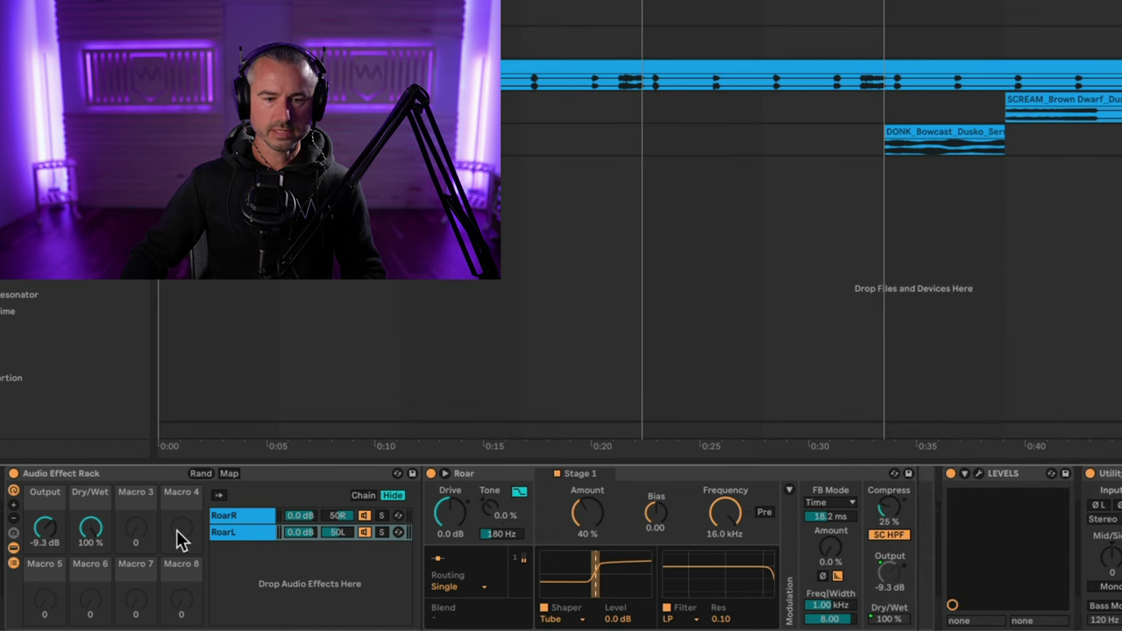
drag(95, 528, 94, 570)
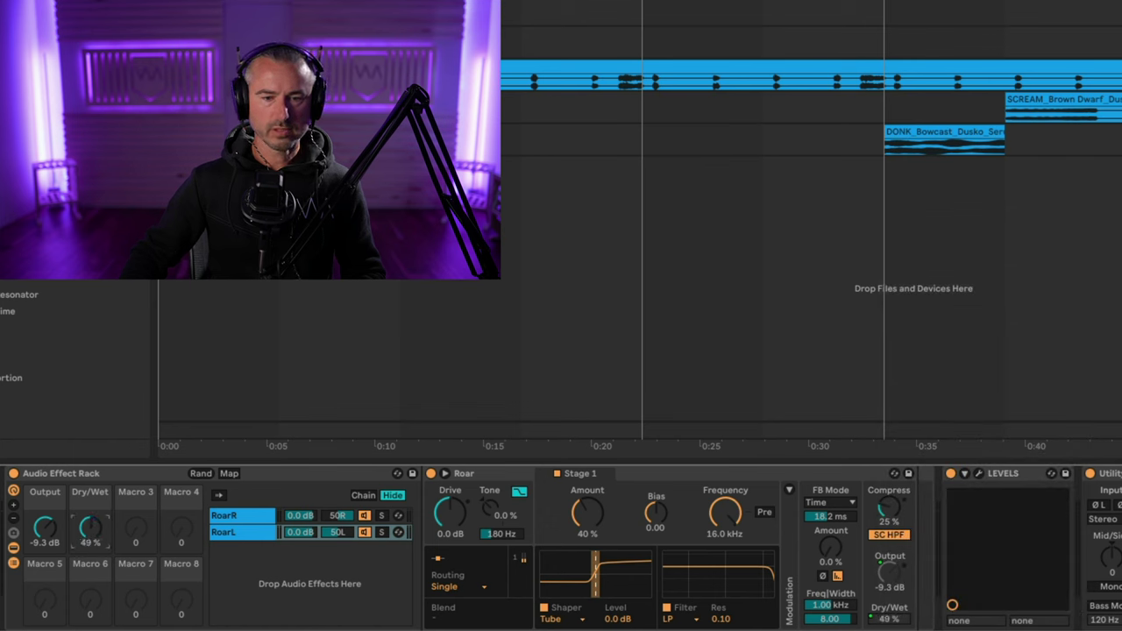
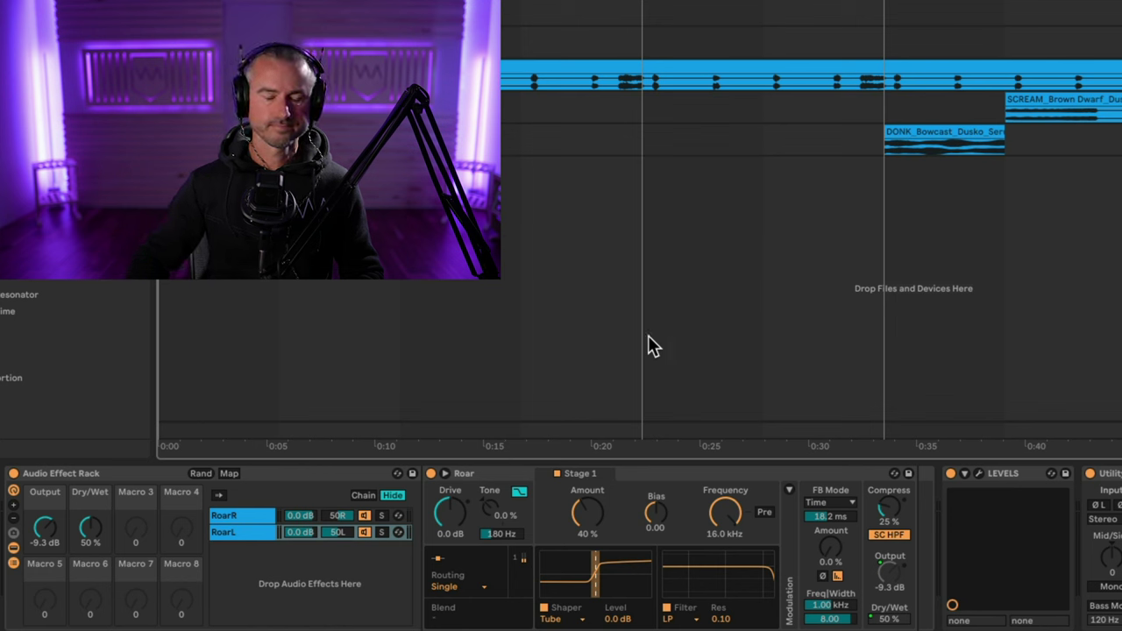
- Play the track and compare the Roar rack bypassed and enabled at 50 % Dry/Wet
key(space)
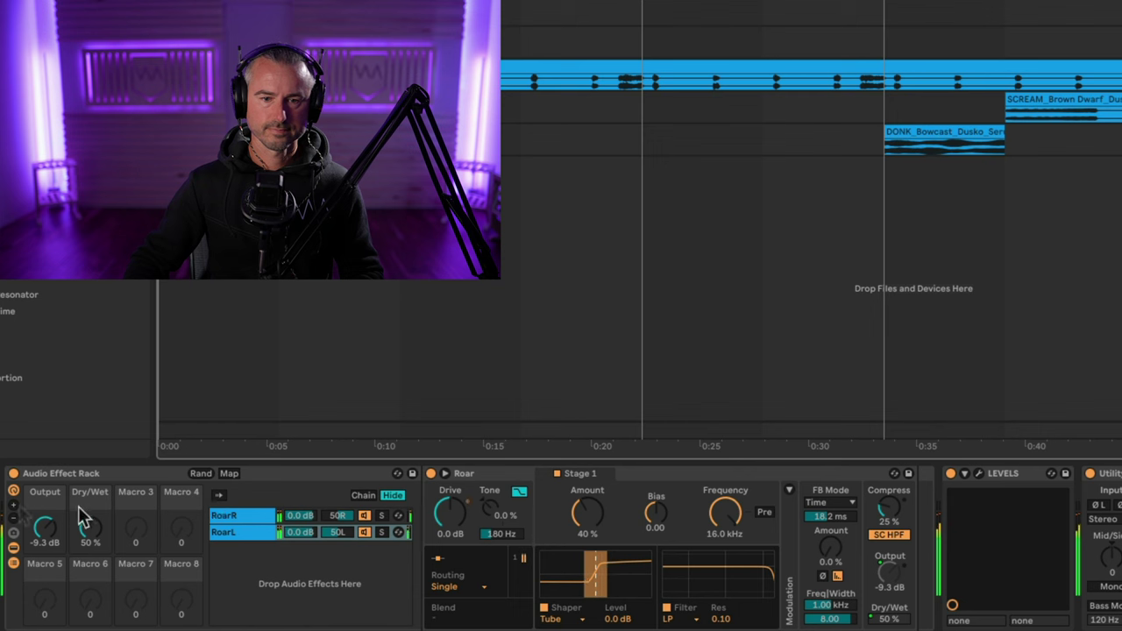
click(14, 474)
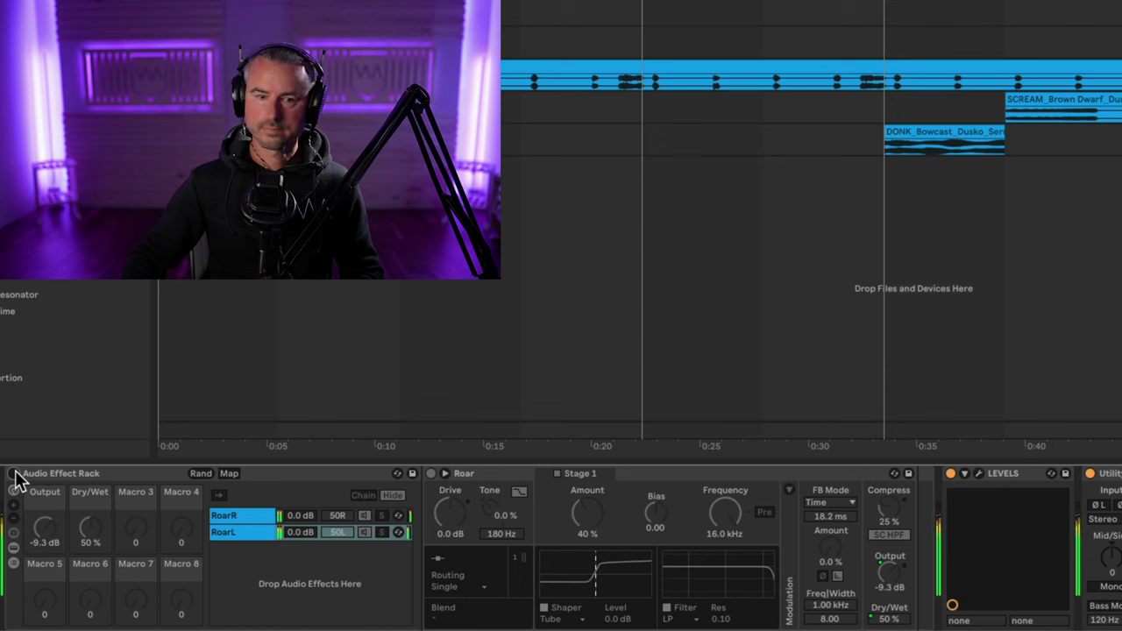
click(14, 473)
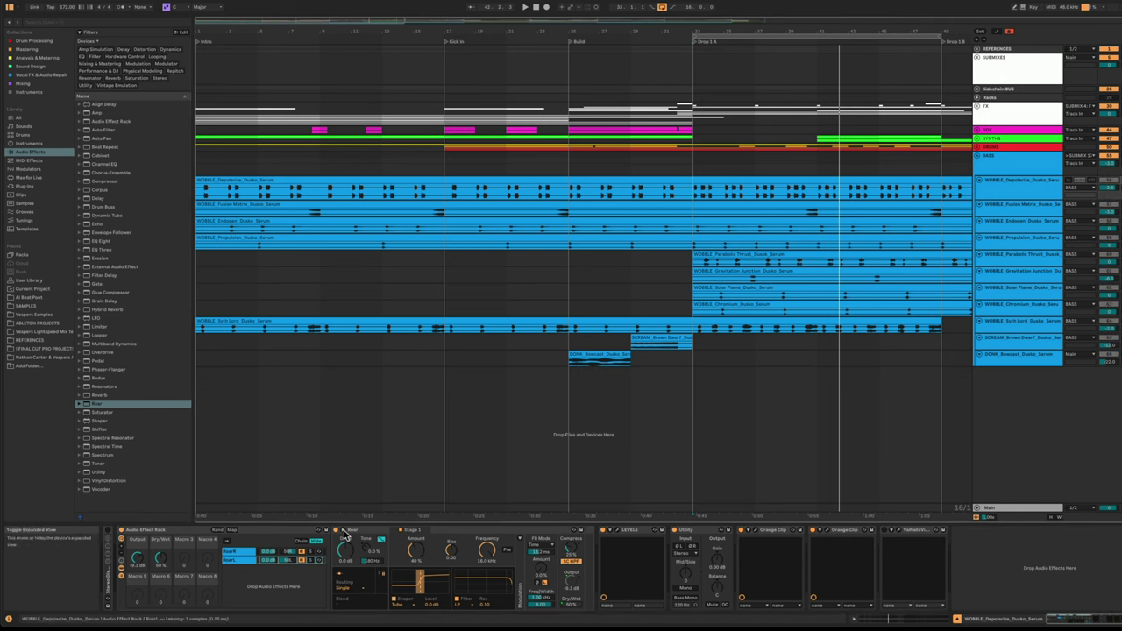
- Review Roar's expanded view on the RoarL chain, then reveal the modulation section and inspect its sources and matrix
click(345, 535)
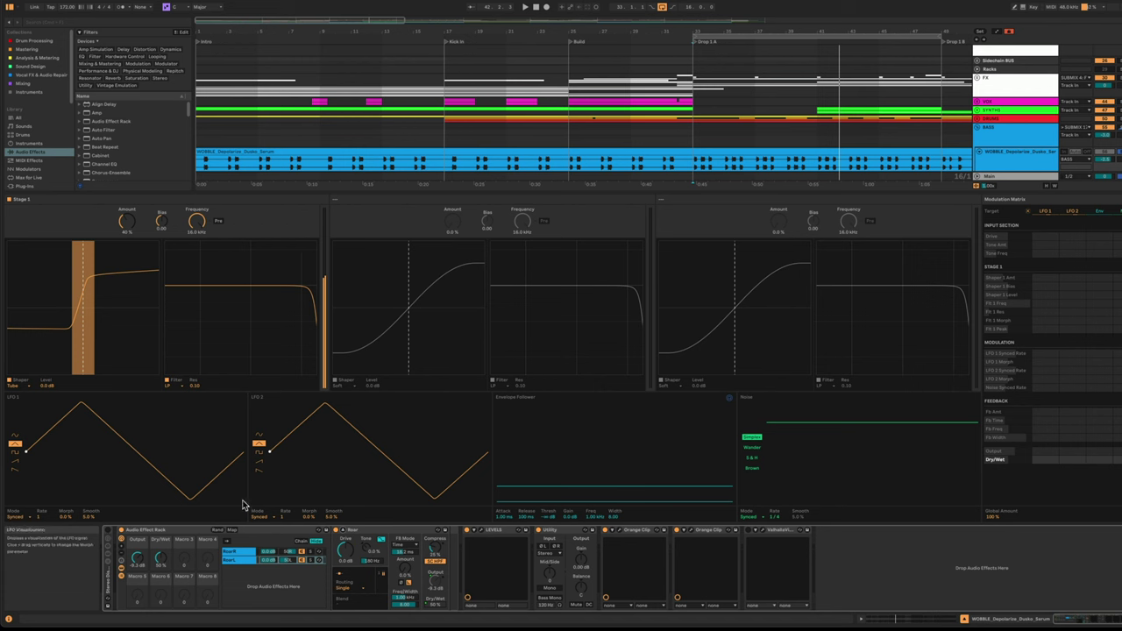
click(344, 535)
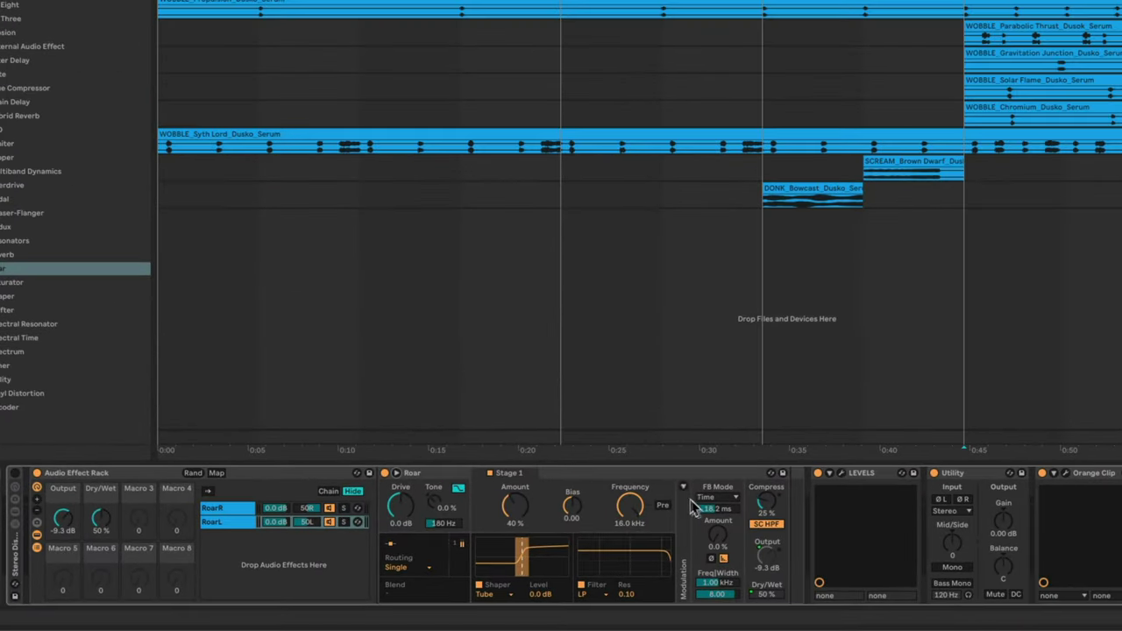
click(684, 487)
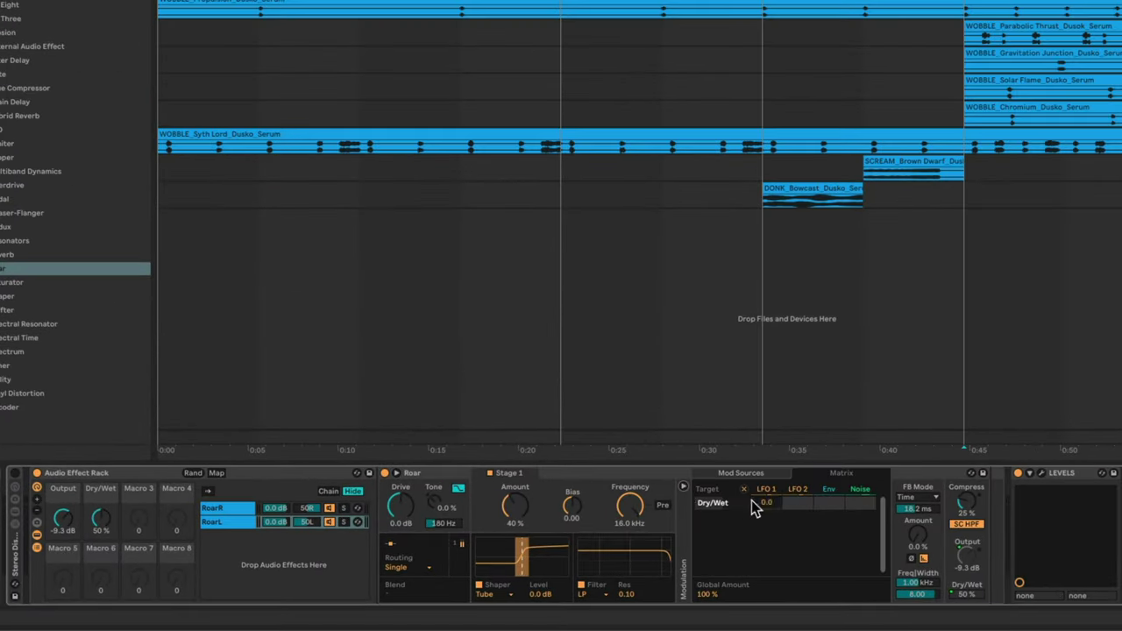
click(779, 476)
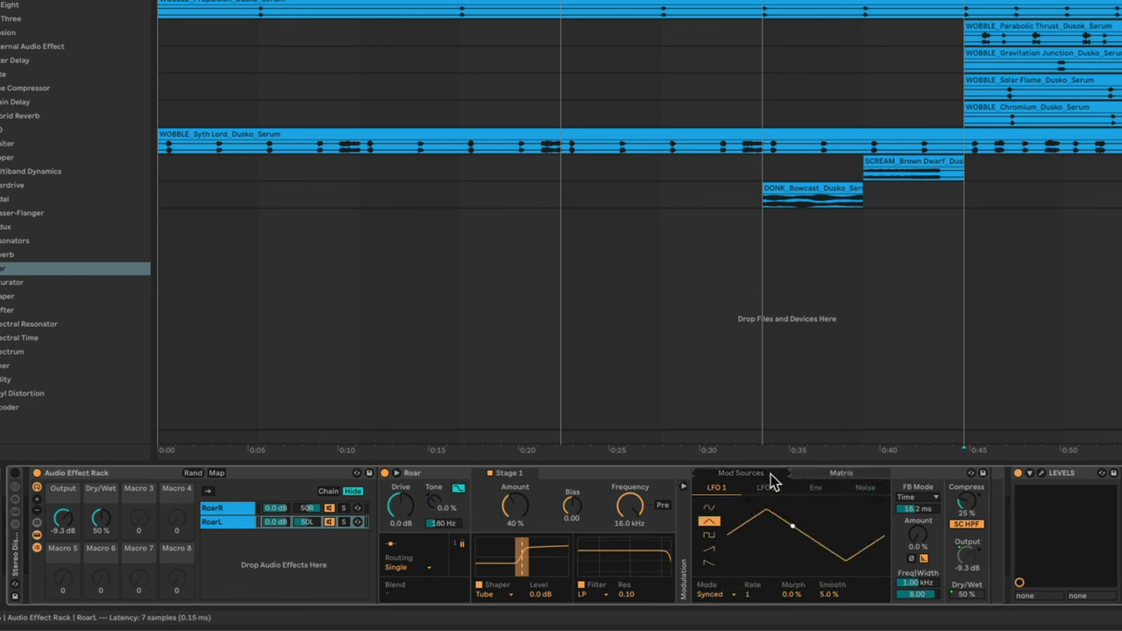
click(833, 476)
click(748, 476)
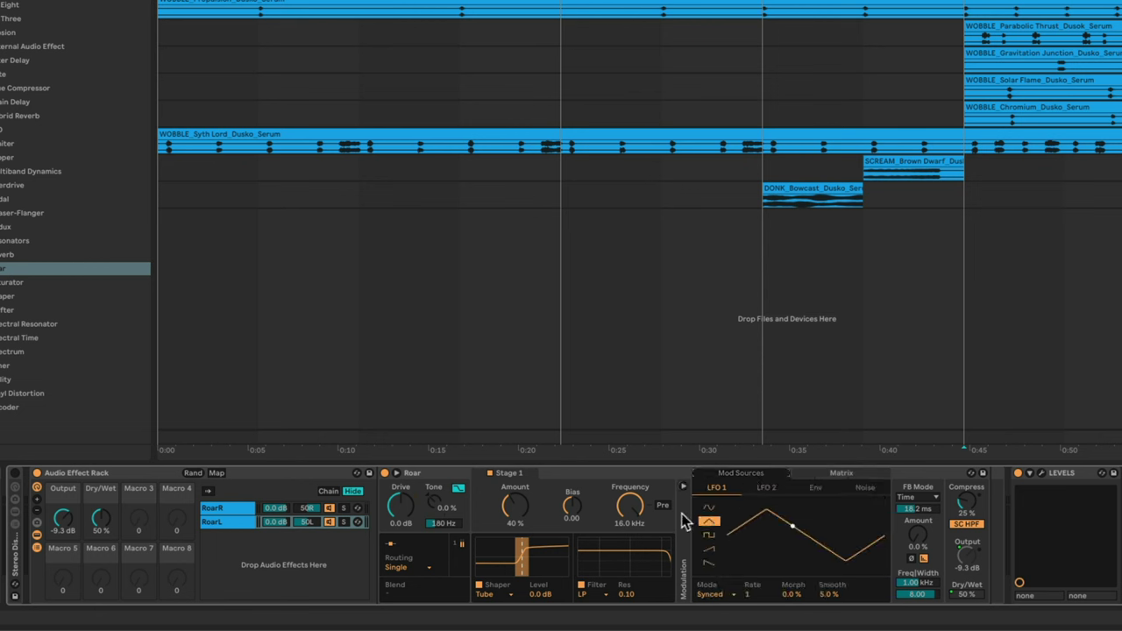
- Set RoarL's LFO 1 to a sine wave and look through the LFO 2, envelope and noise sources
click(710, 508)
click(766, 488)
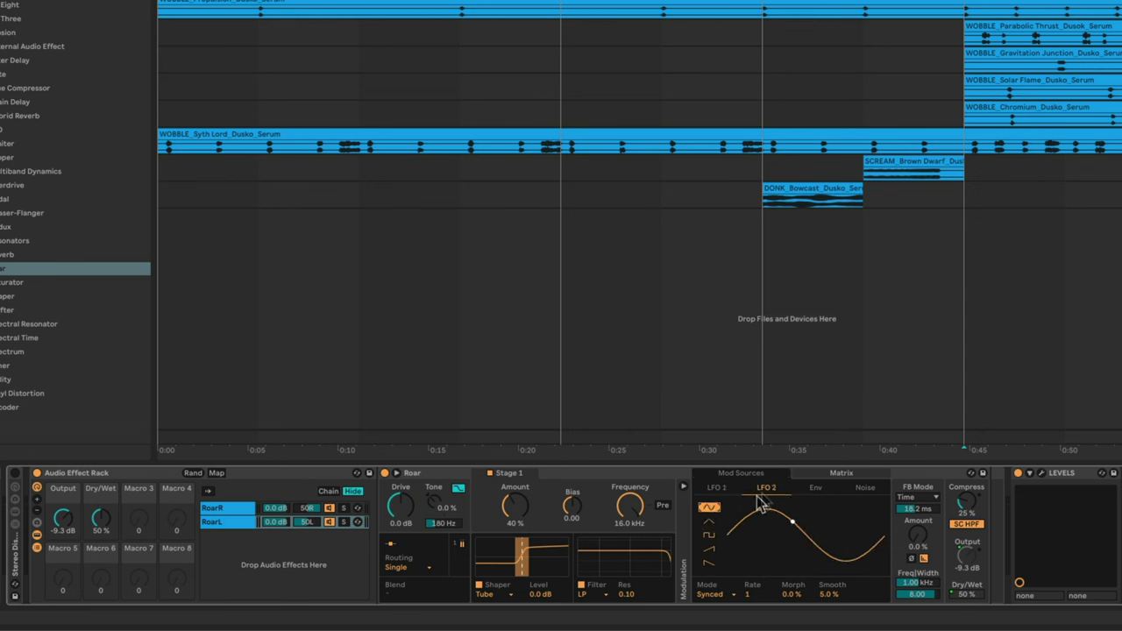
click(818, 488)
click(865, 489)
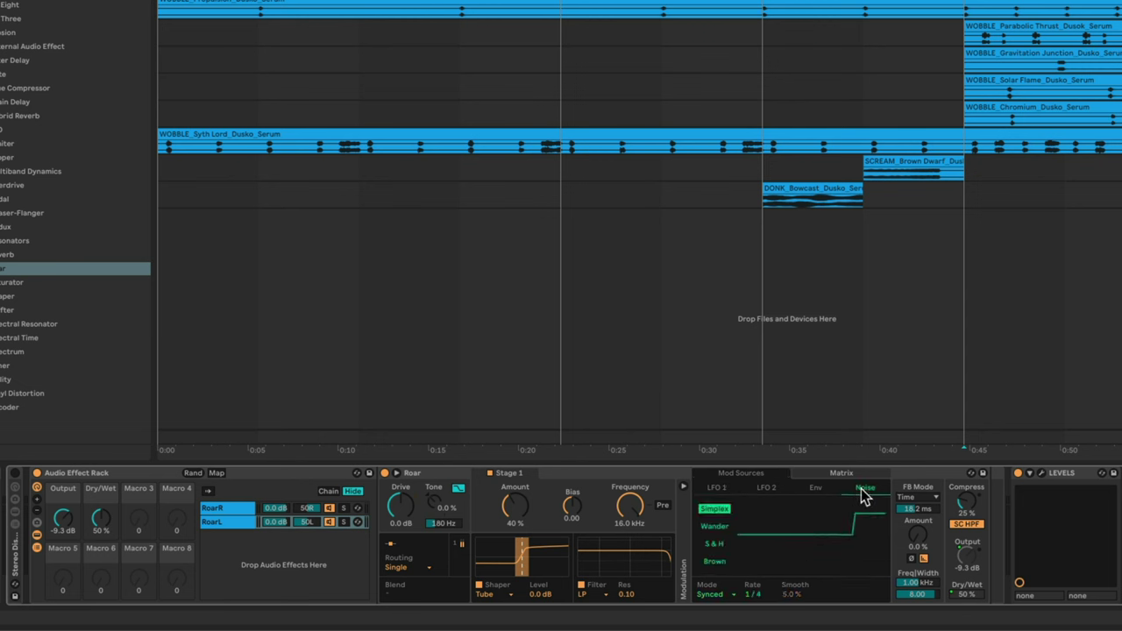
click(766, 488)
click(717, 489)
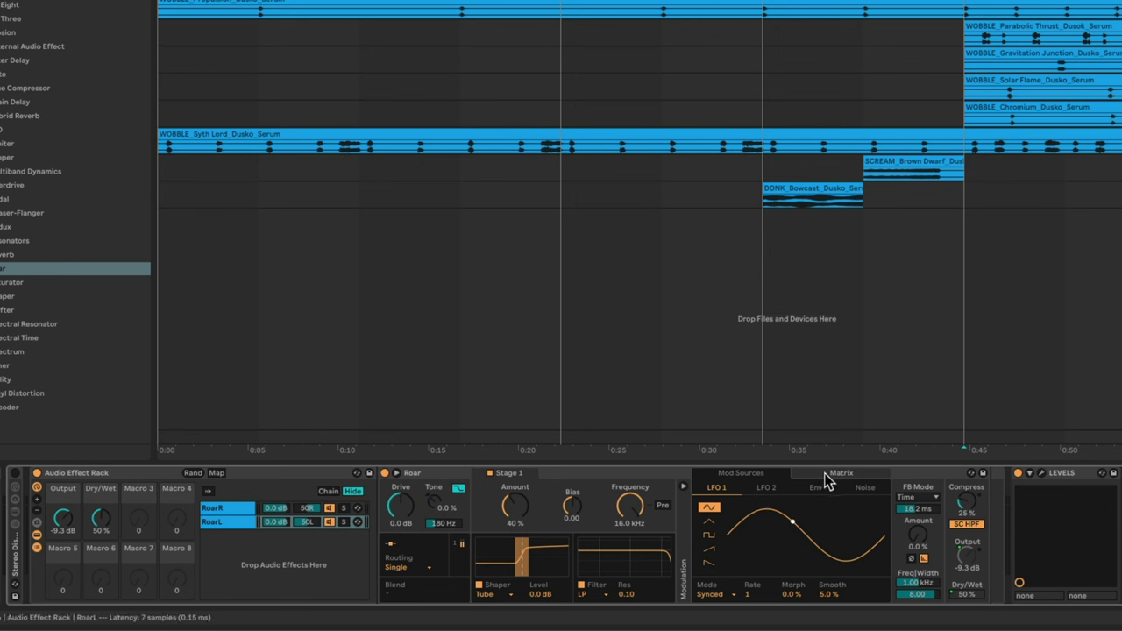
- Set RoarL's LFO 1 to a synced 1/4 rate with 45 % morph
click(222, 511)
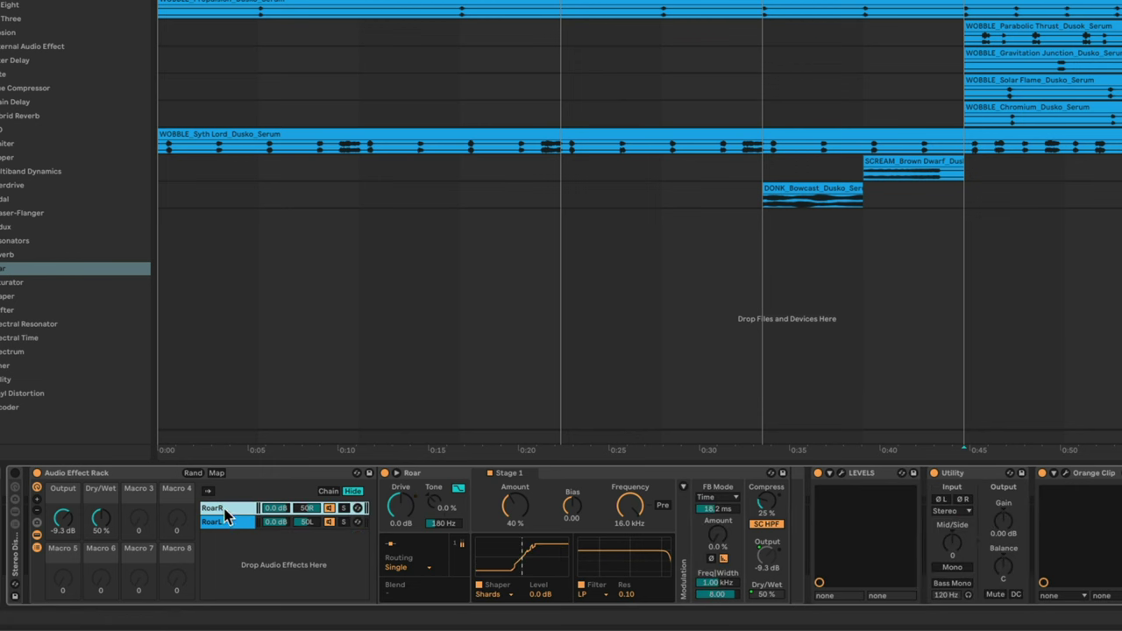
click(230, 522)
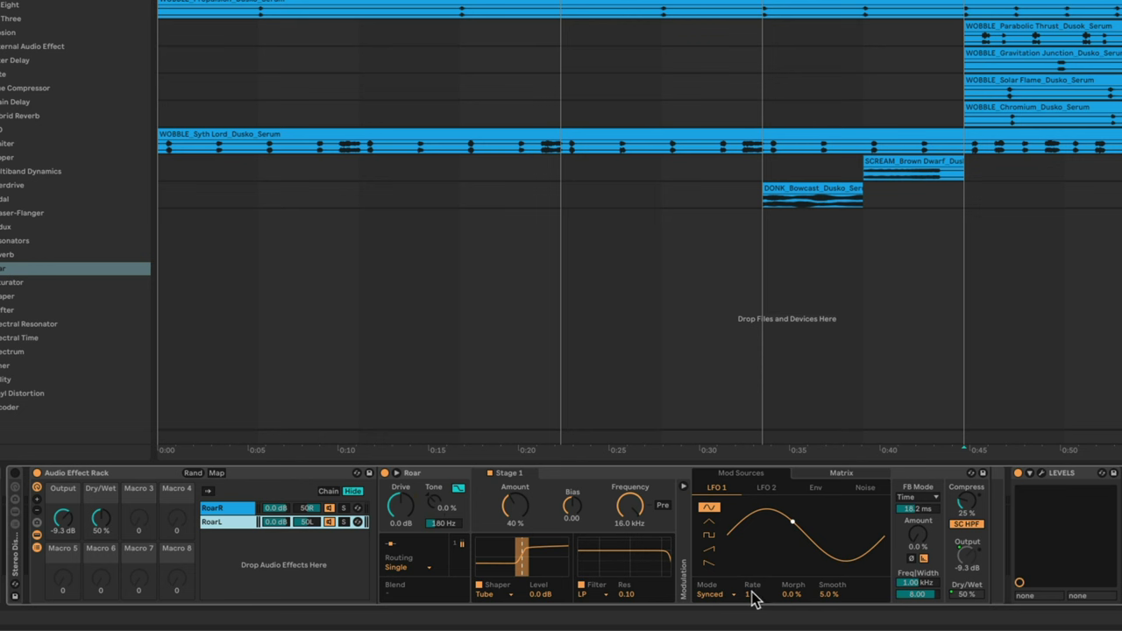
drag(749, 595, 750, 586)
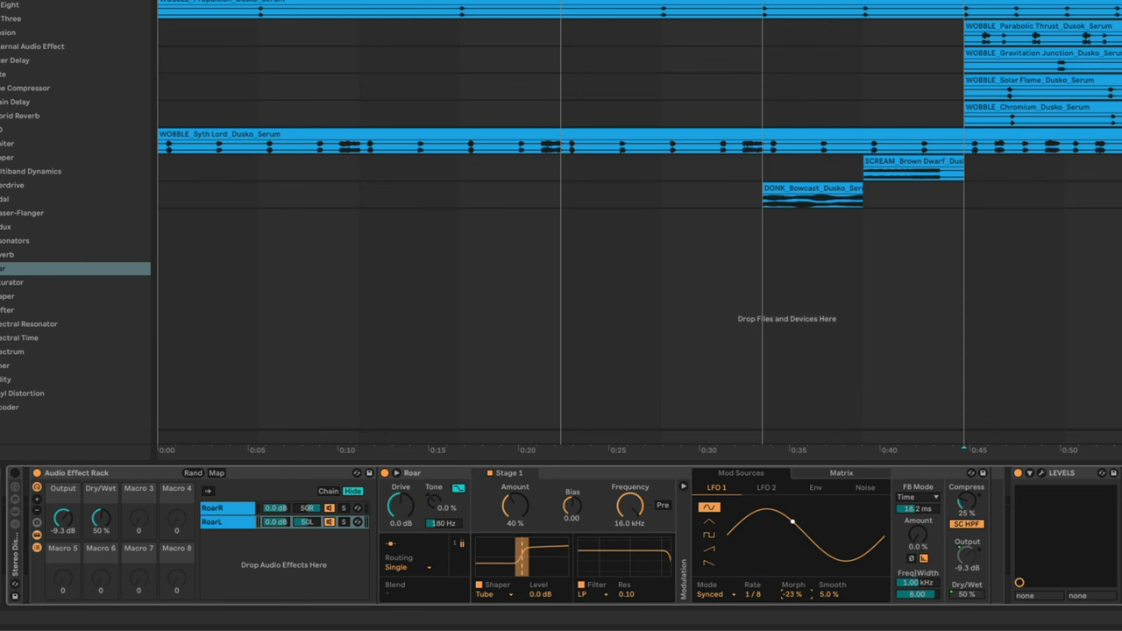
drag(790, 594, 790, 586)
click(712, 595)
click(719, 538)
drag(787, 595, 798, 519)
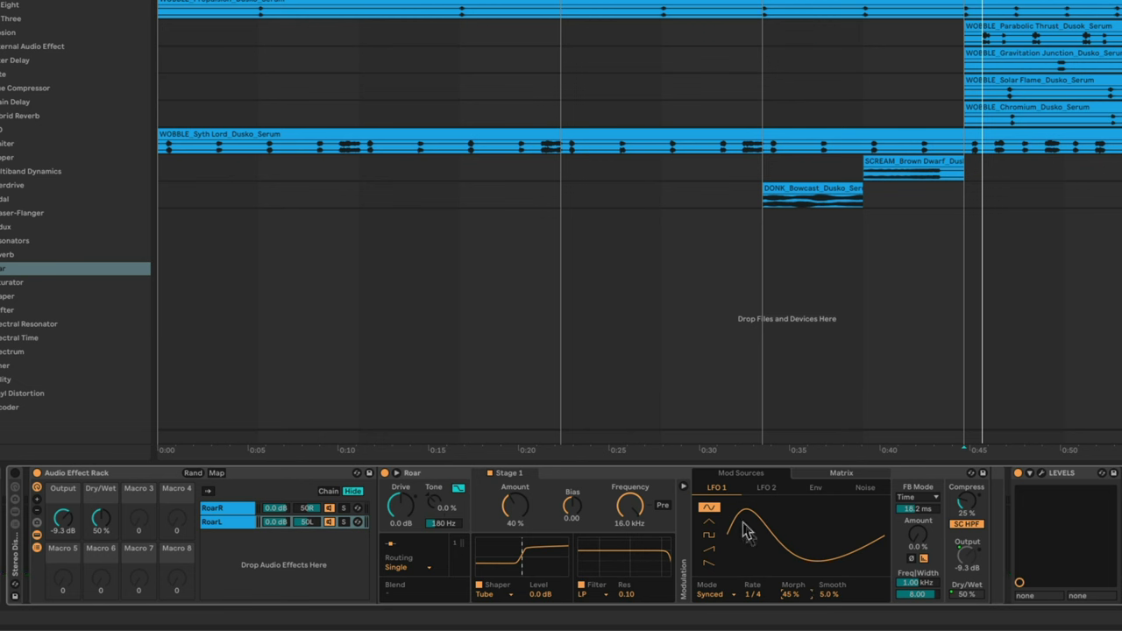
- Display RoarL's modulation matrix and, during playback, set the shaper Amount to 41 %, Bias to 0.02 and filter Frequency to 20 kHz
click(841, 475)
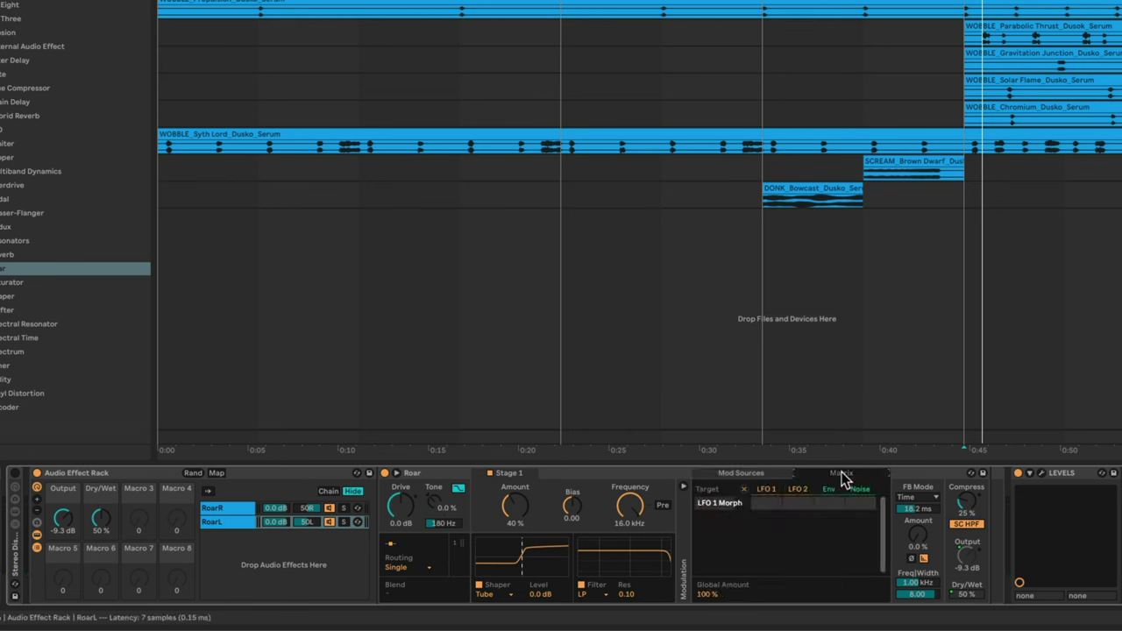
click(763, 474)
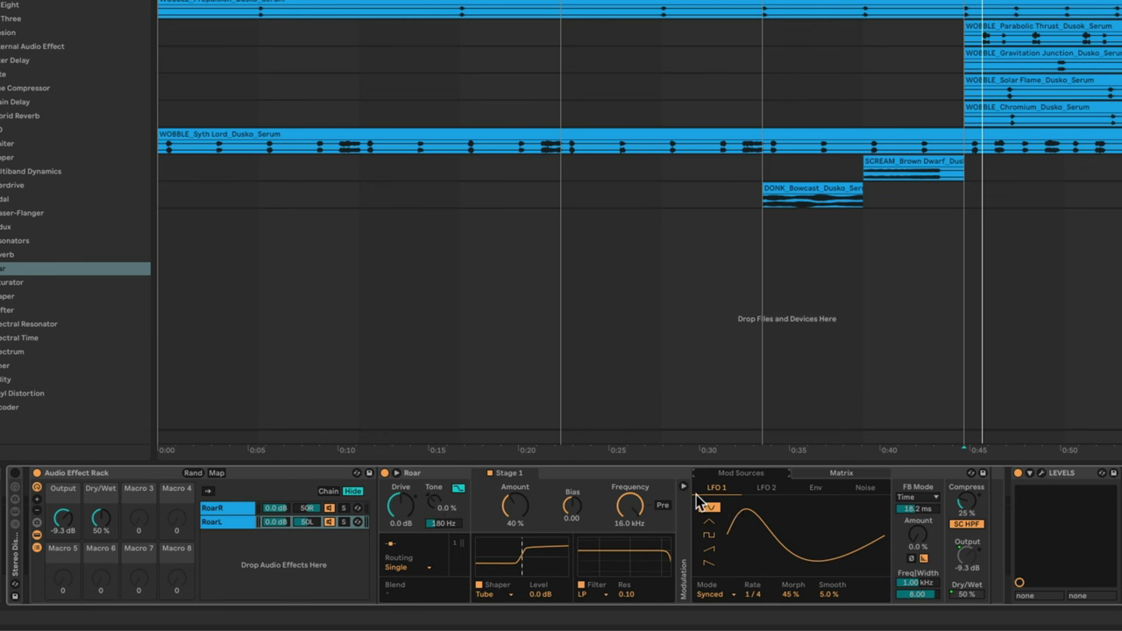
click(853, 478)
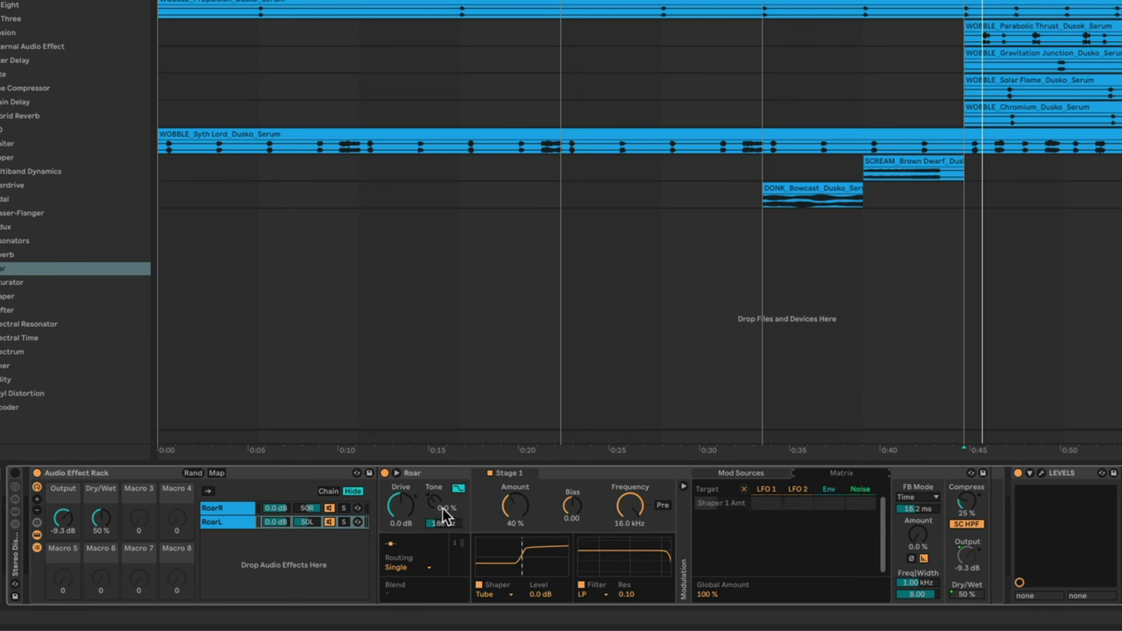
key(space)
mouse_move(438, 509)
mouse_down()
mouse_move(438, 561)
mouse_move(431, 514)
mouse_up()
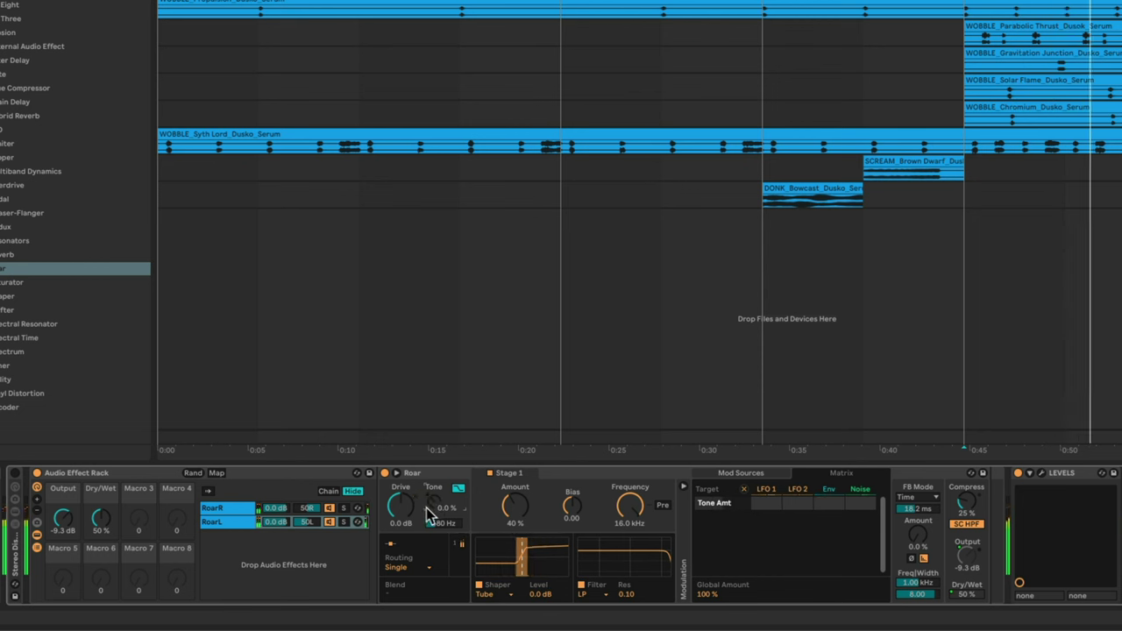
drag(535, 508, 570, 509)
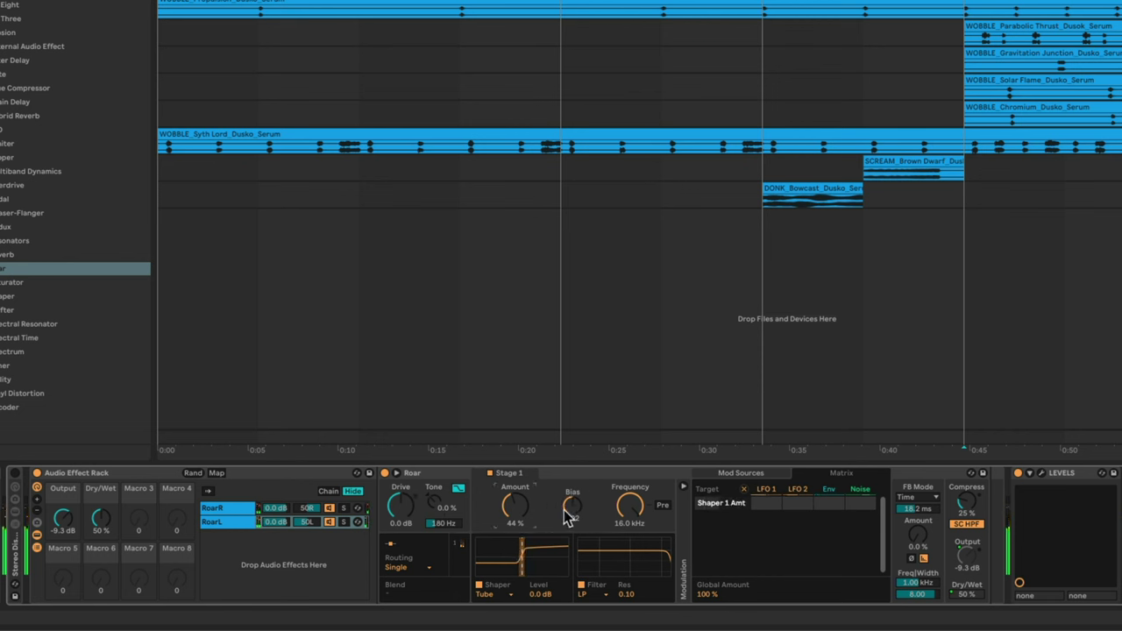
click(517, 509)
mouse_move(630, 506)
mouse_down()
mouse_move(630, 544)
mouse_move(630, 491)
mouse_up()
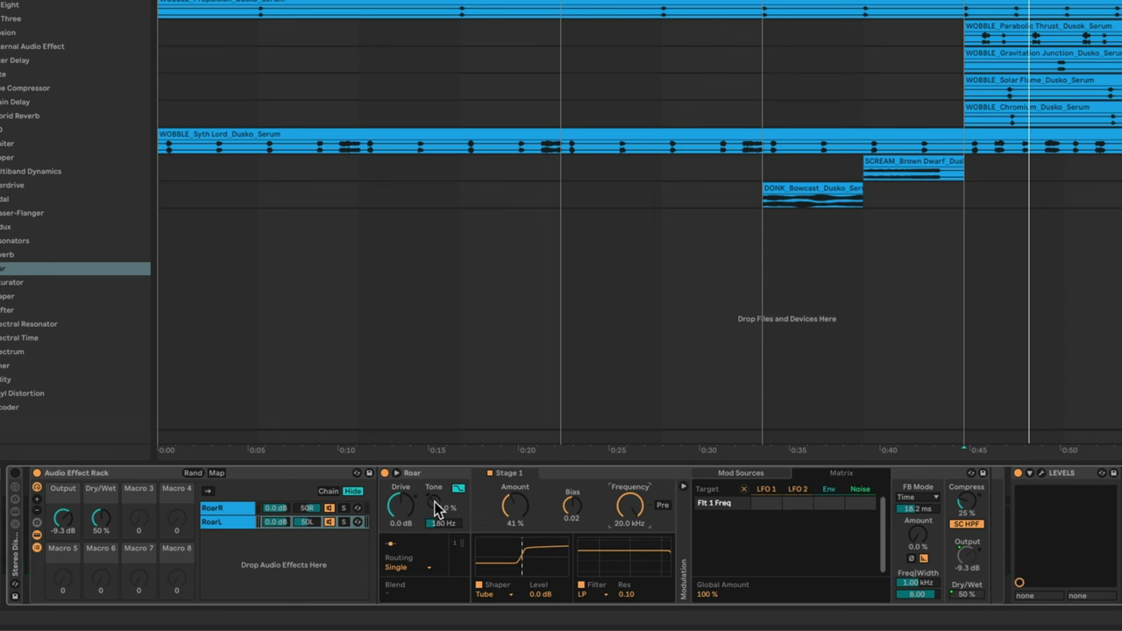
- Modulate RoarL's Tone amount with LFO 1 at 36 and play the track to hear it
click(436, 507)
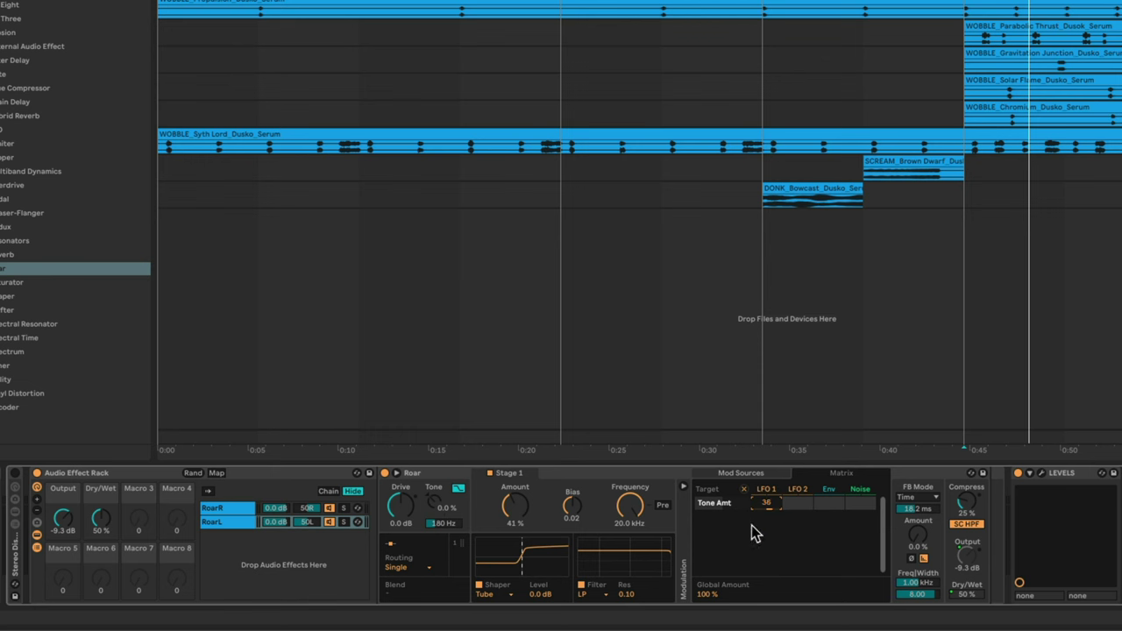
key(space)
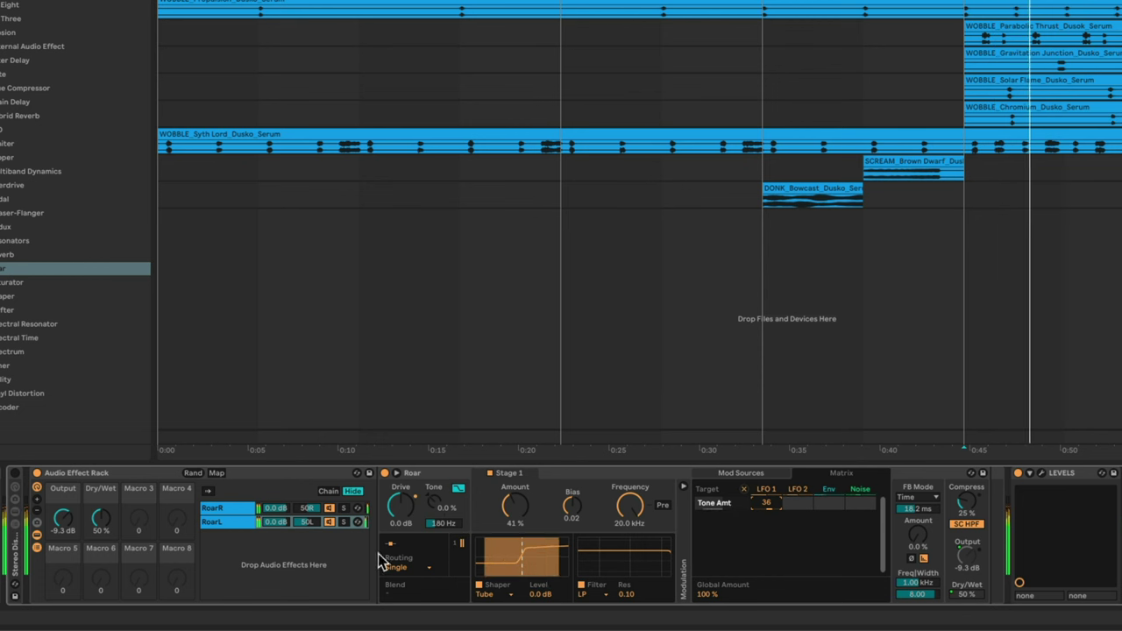
click(228, 524)
key(space)
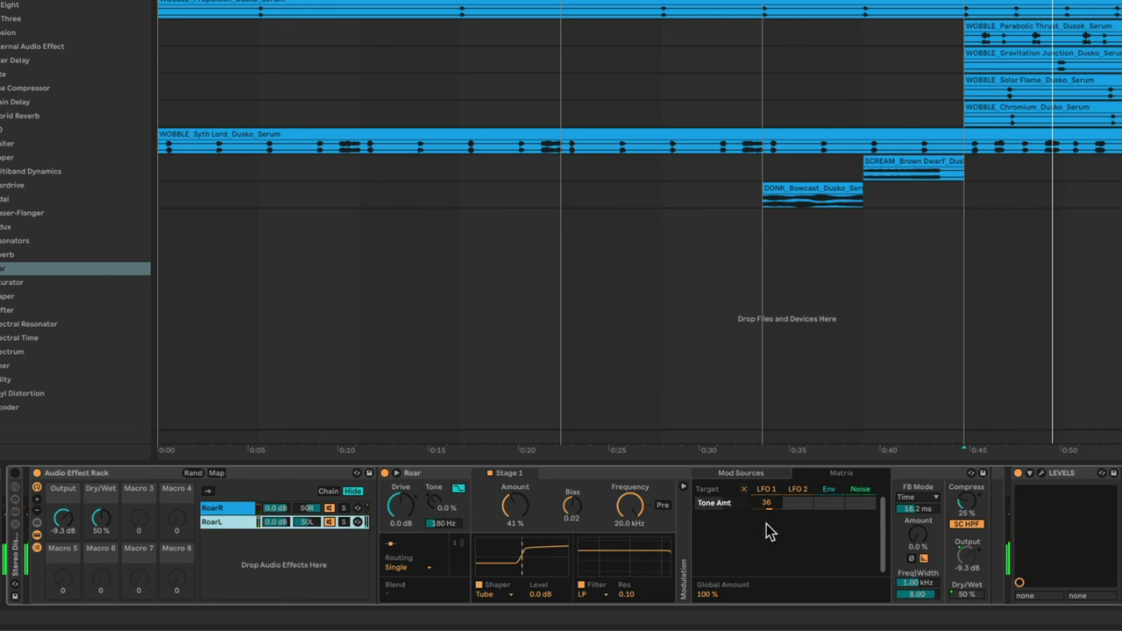
- Set RoarR's LFO 1 to a sine wave in Triplet mode with a 1/2 rate and -34 % morph
click(230, 513)
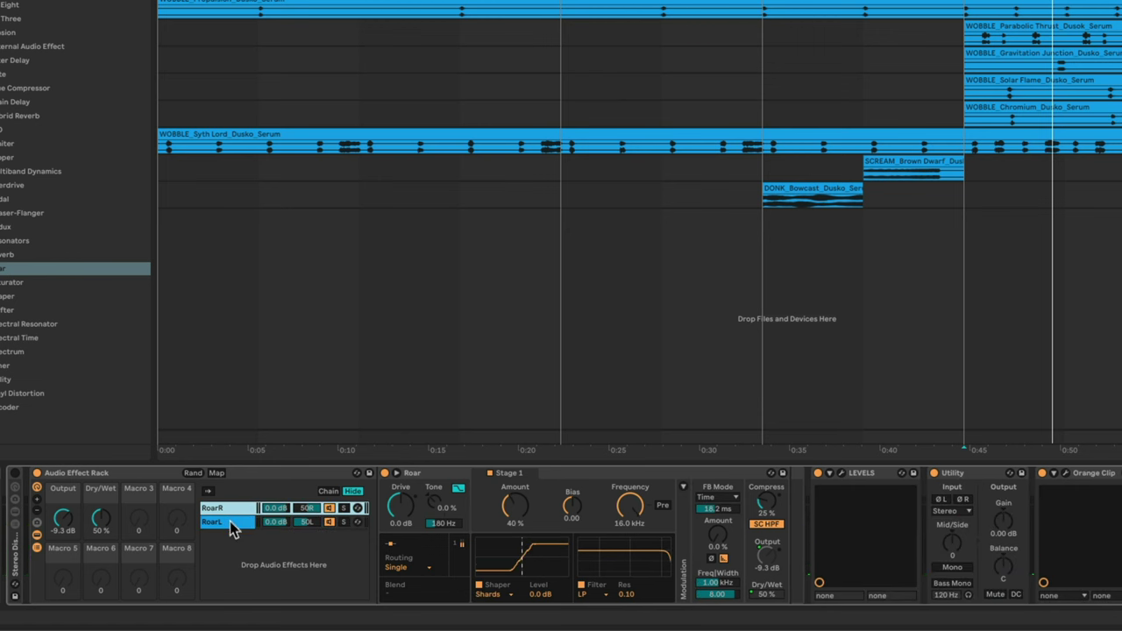
click(683, 486)
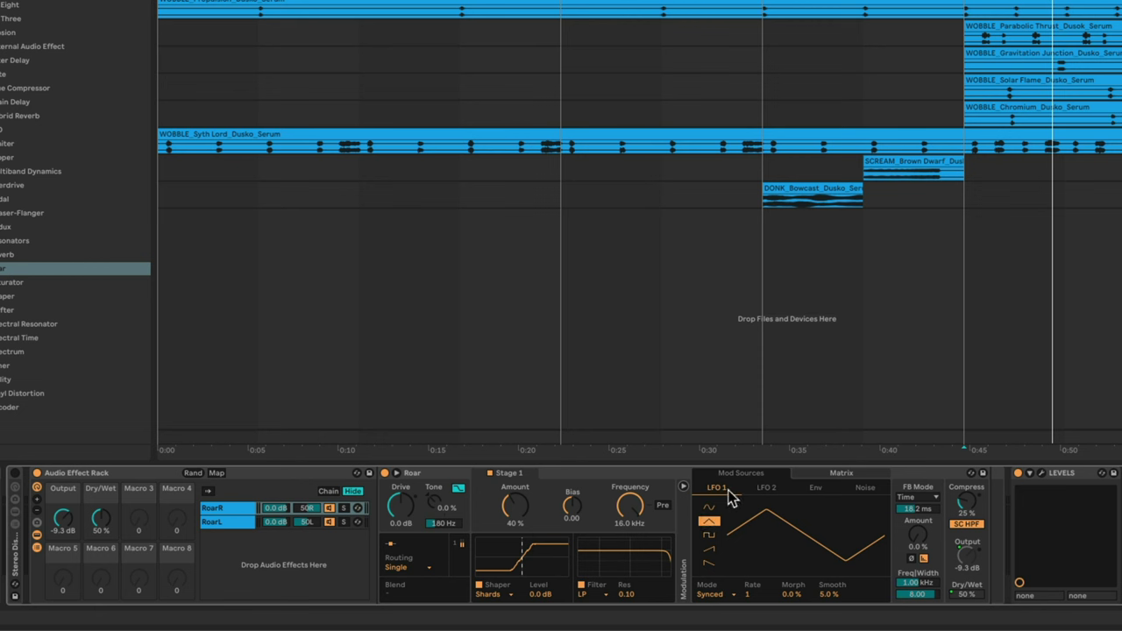
click(710, 513)
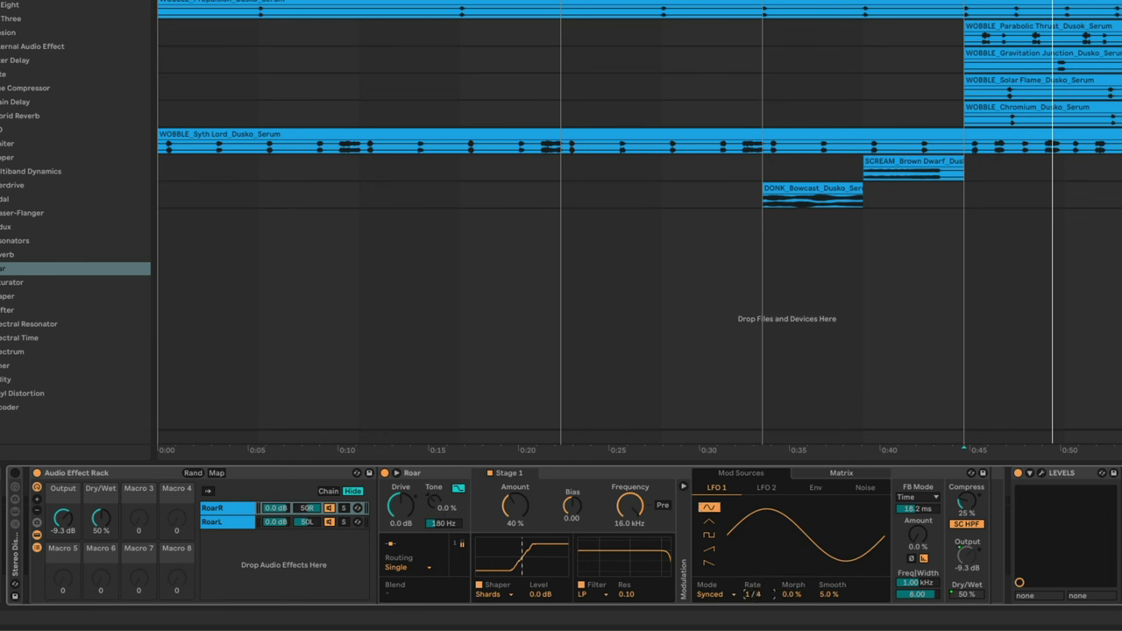
click(727, 596)
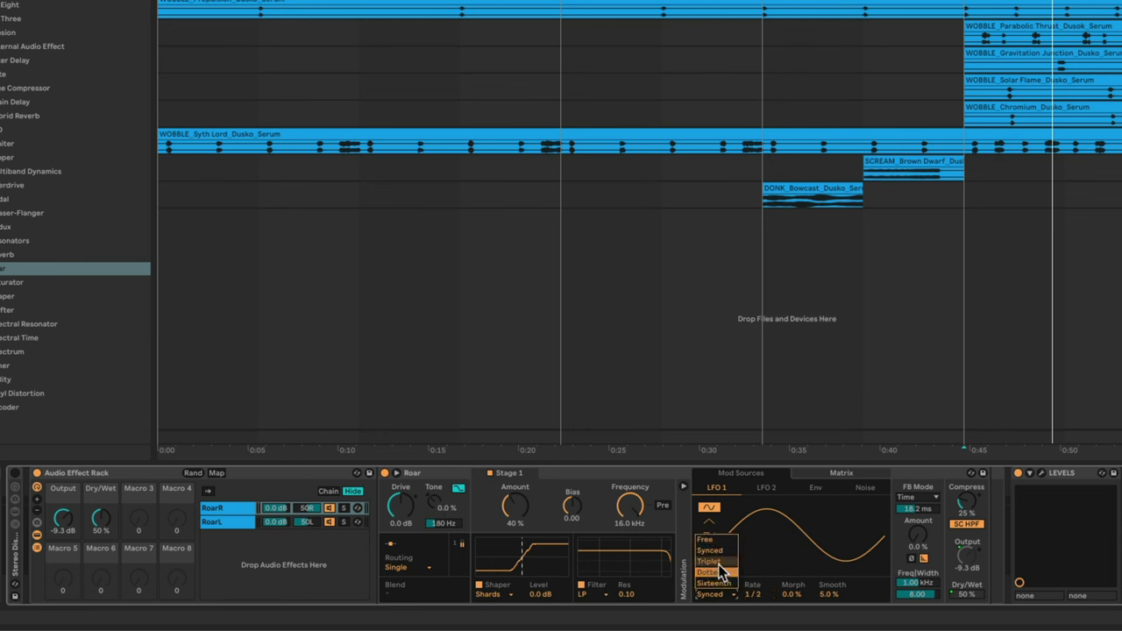
click(721, 562)
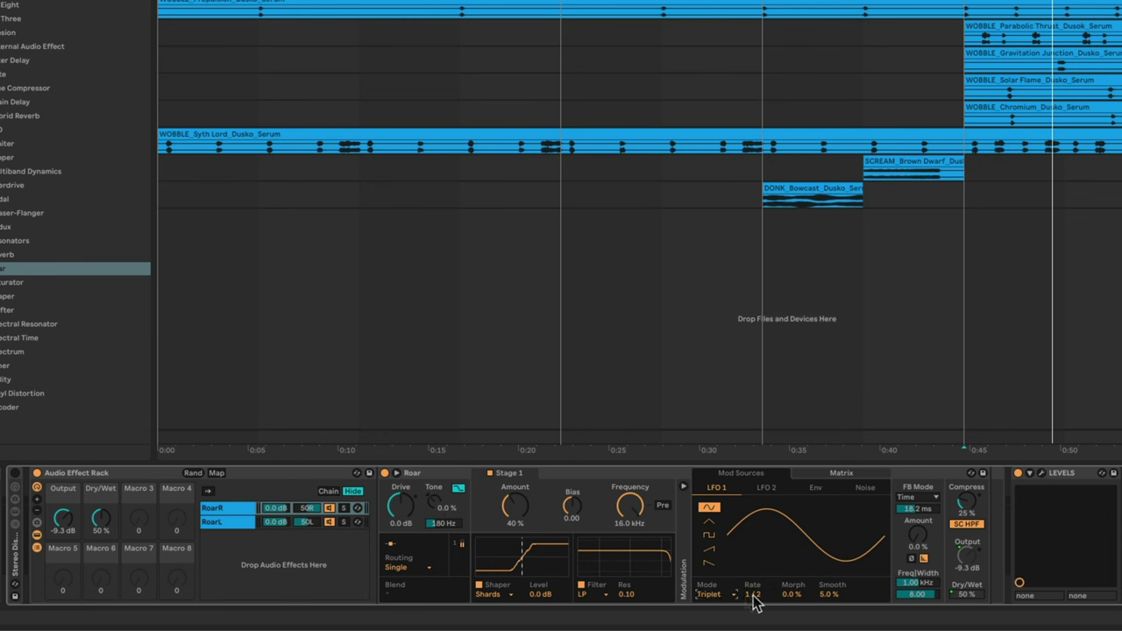
drag(792, 596, 792, 570)
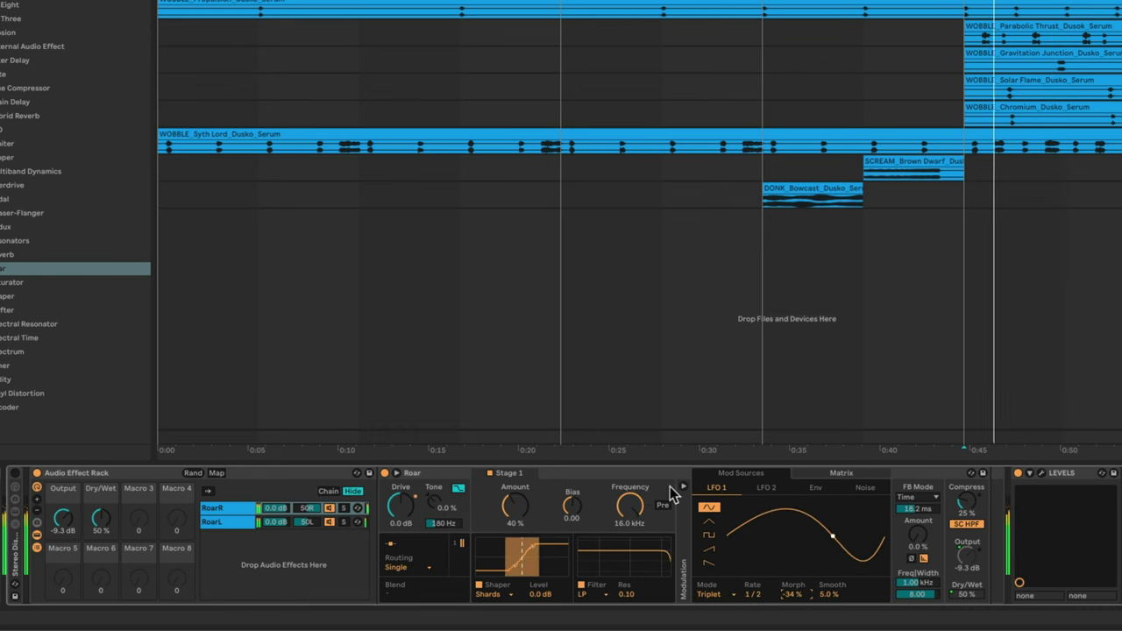
- Modulate RoarR's Tone amount with LFO 1 at 50 and play the track to hear both chains
click(849, 475)
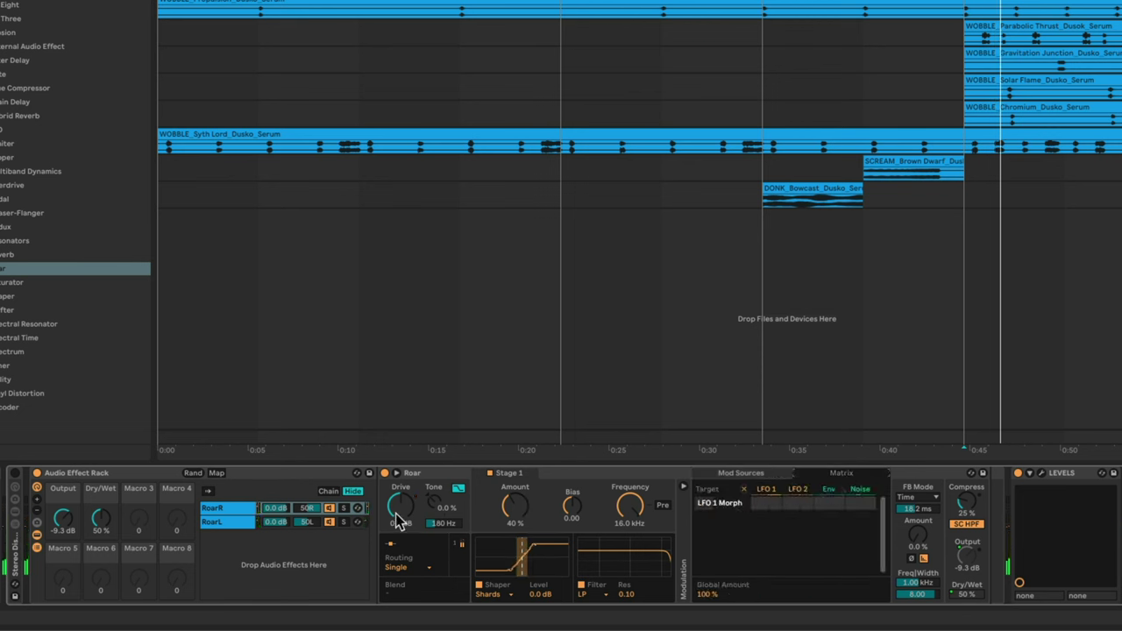
click(432, 505)
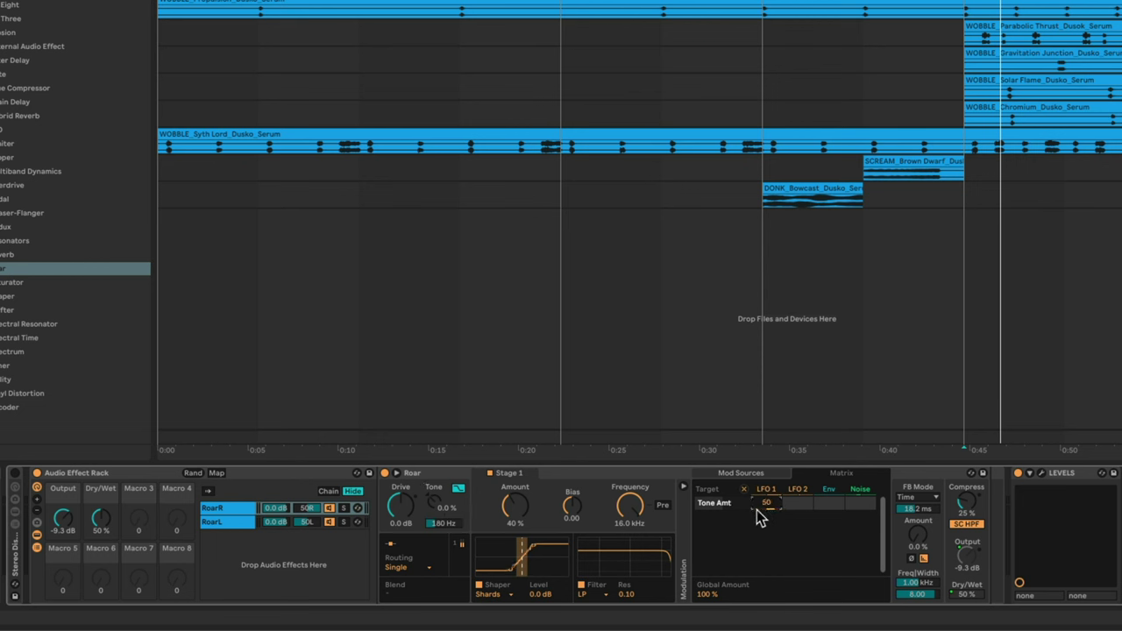
key(space)
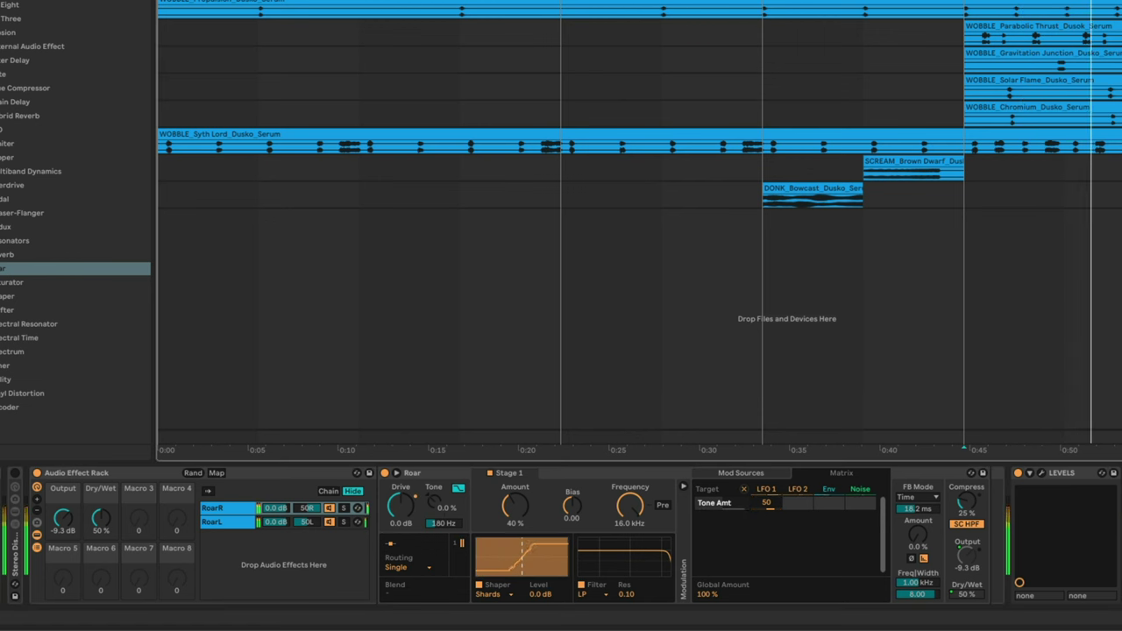
- Move the LEVELS window clear of the tracks and examine the wobble's stereo field while playing the track
key(plus)
key(plus)
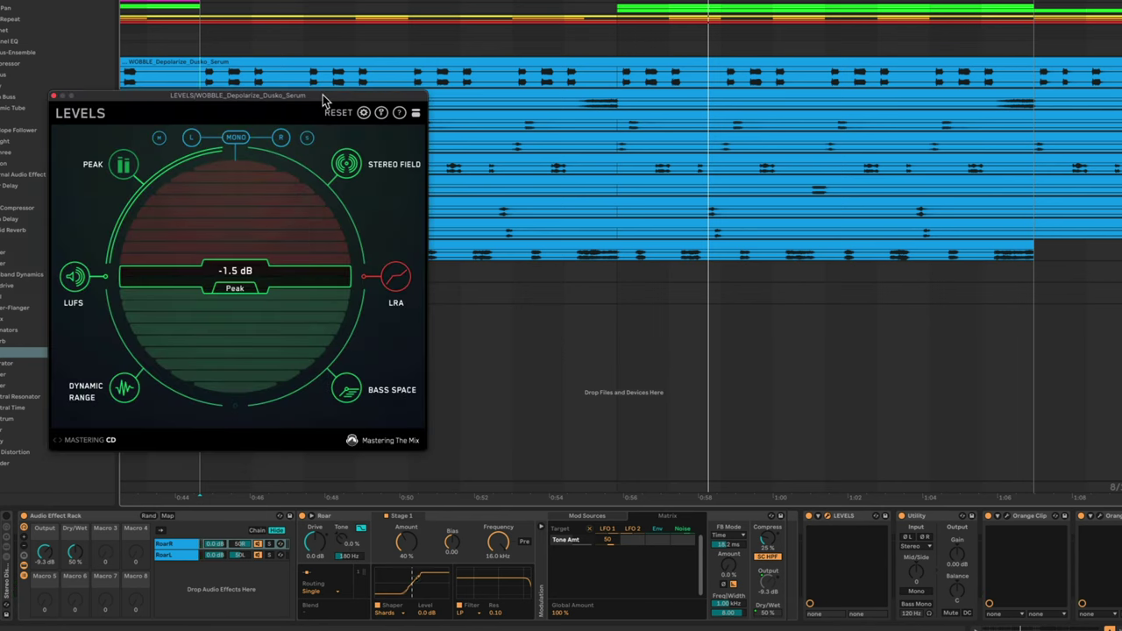
drag(323, 95, 939, 95)
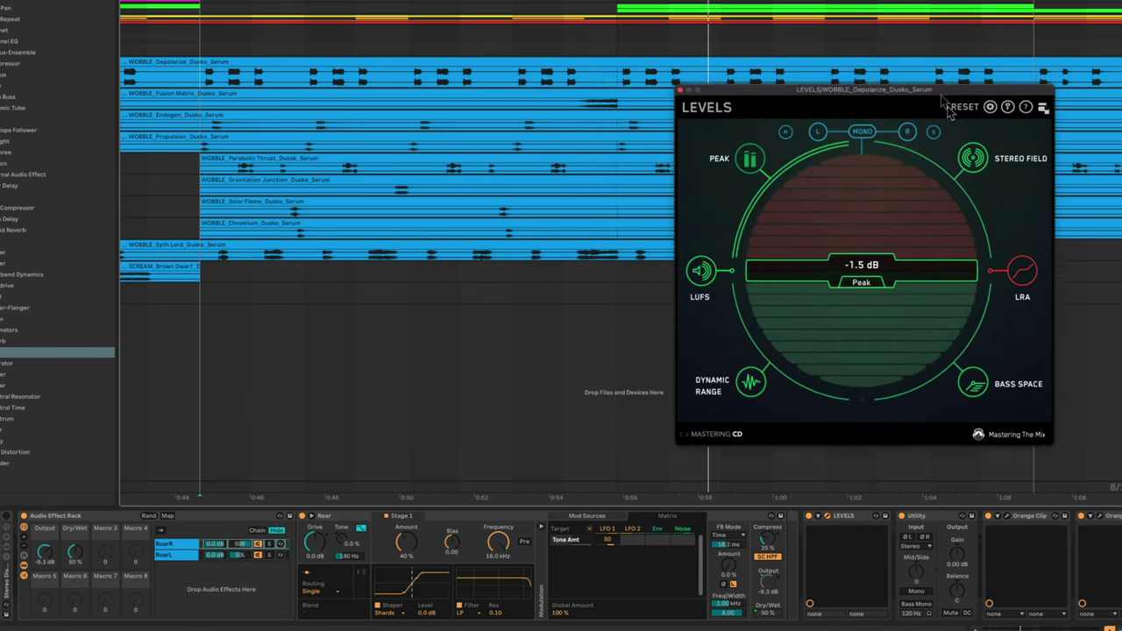
click(972, 158)
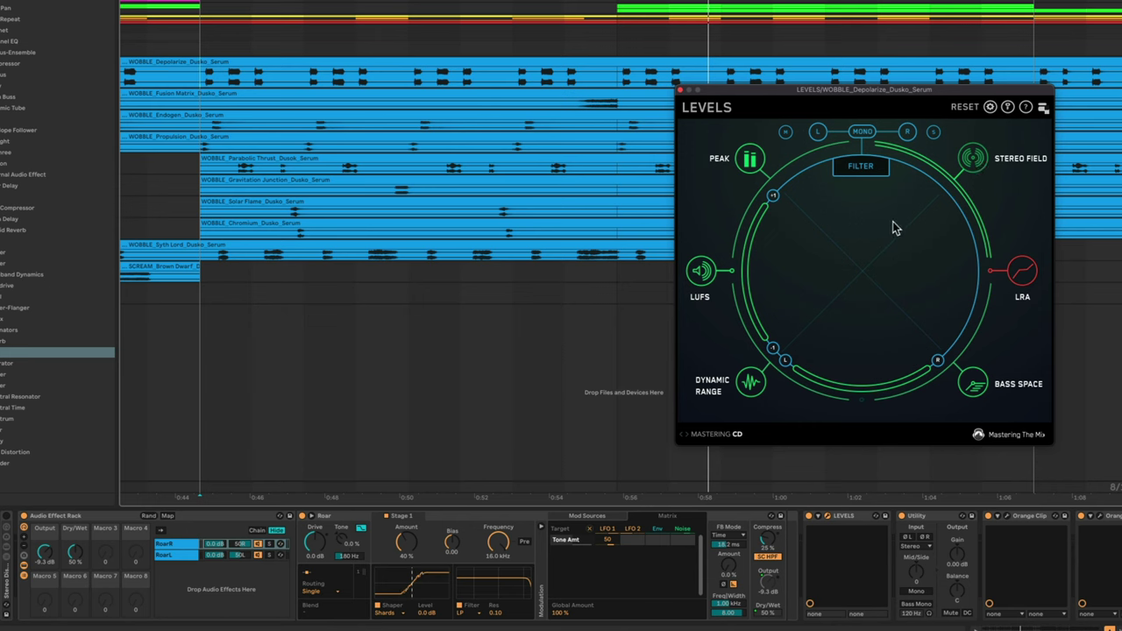
key(space)
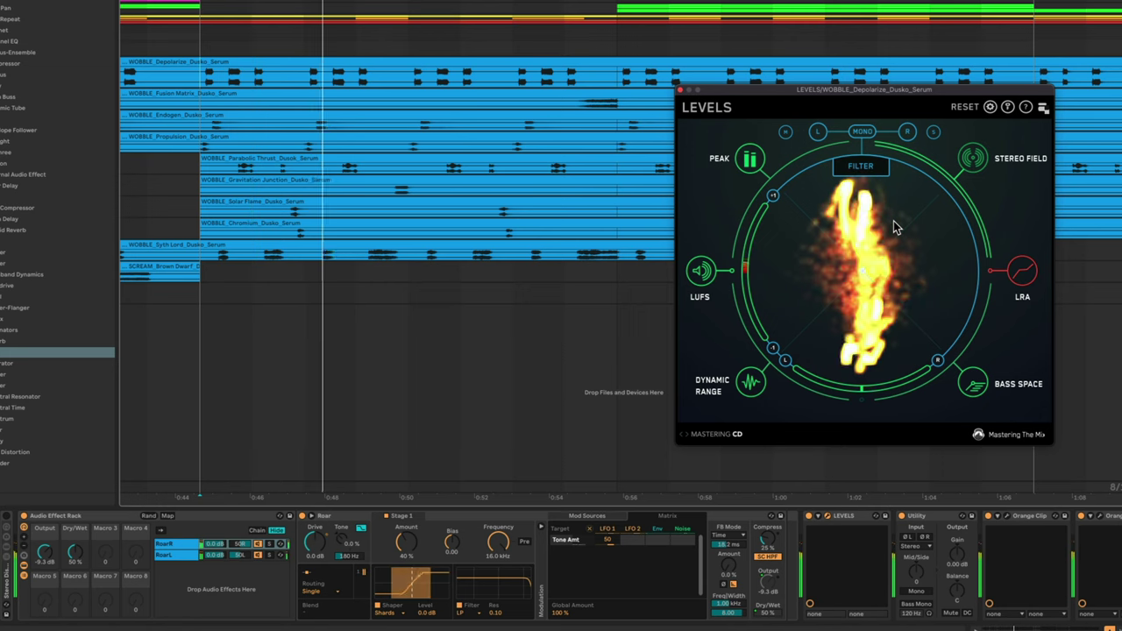
key(space)
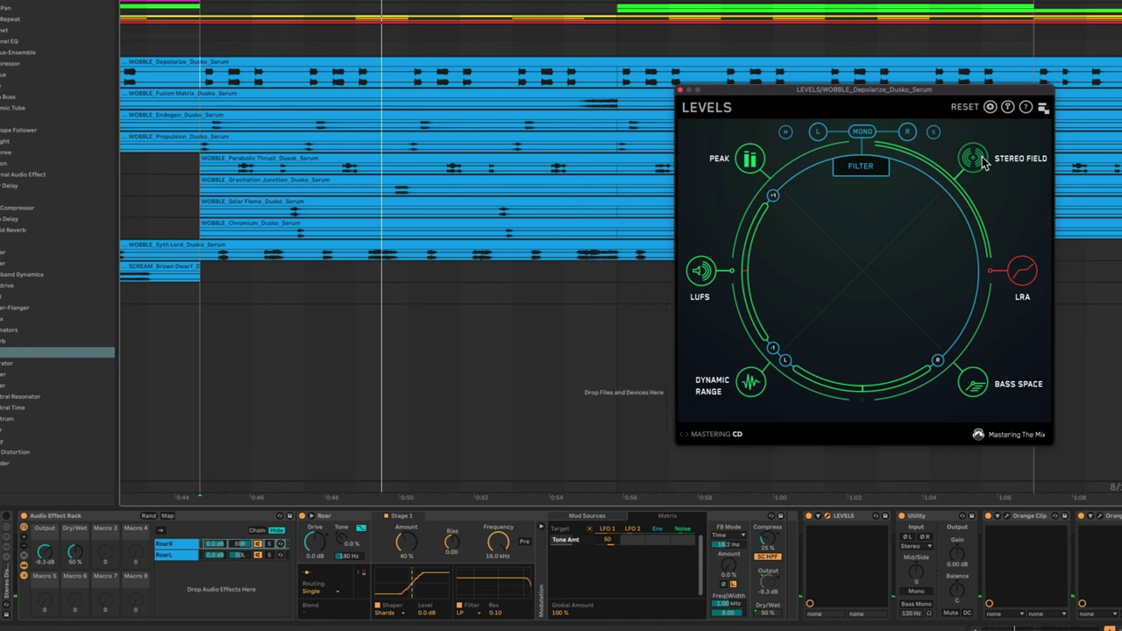
- Close the LEVELS window and set the RoarR chain's Roar routing to Multi Band
click(679, 90)
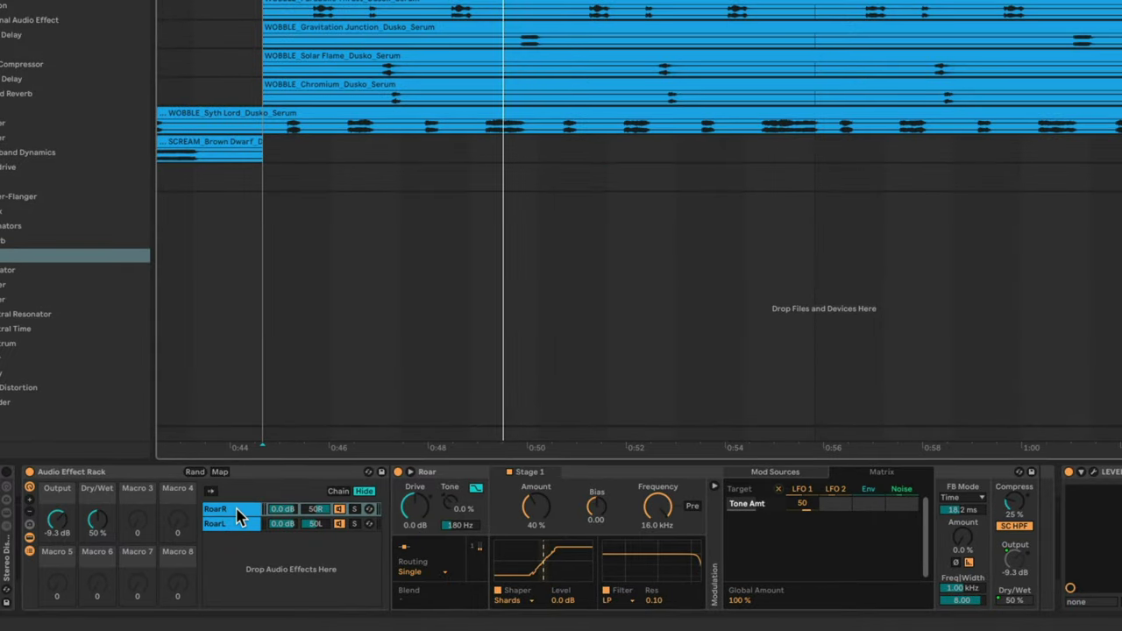
click(239, 517)
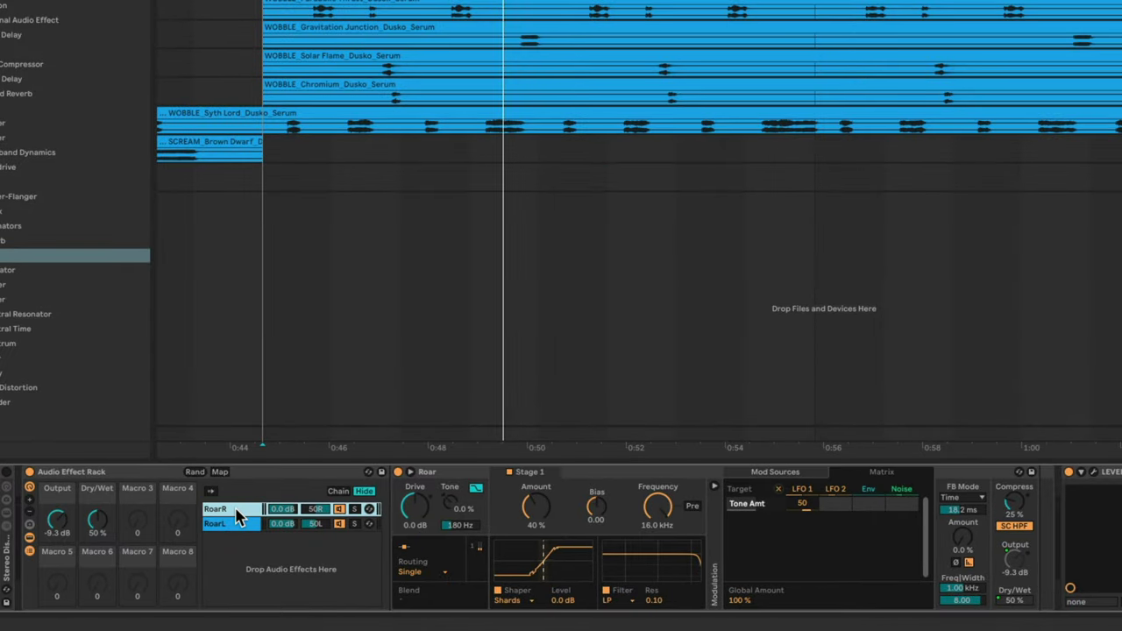
click(419, 574)
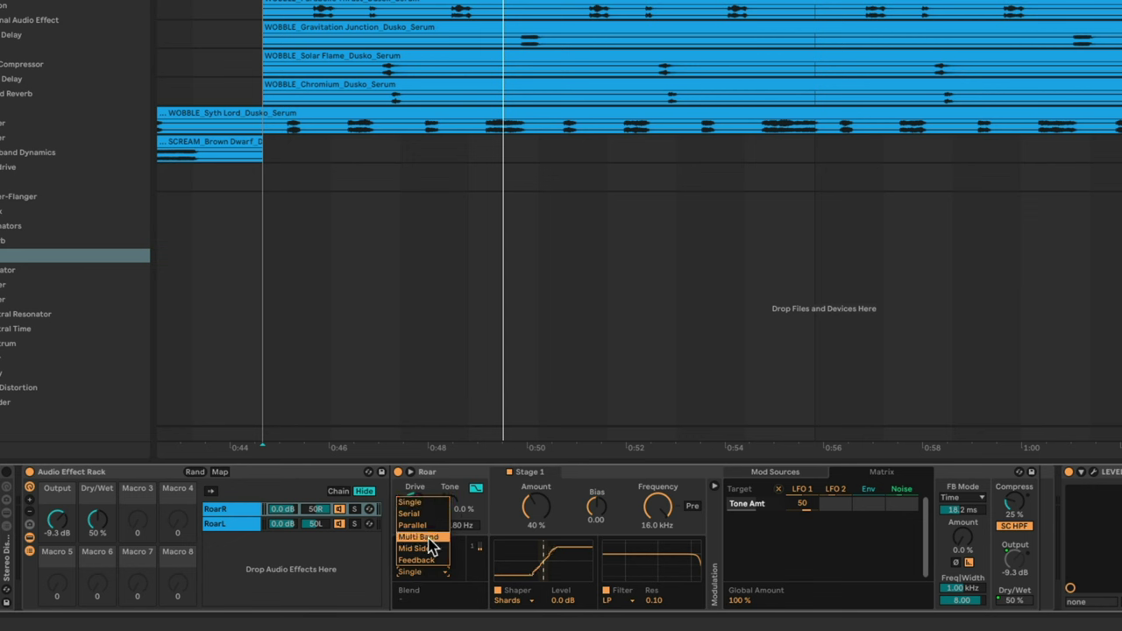
click(419, 536)
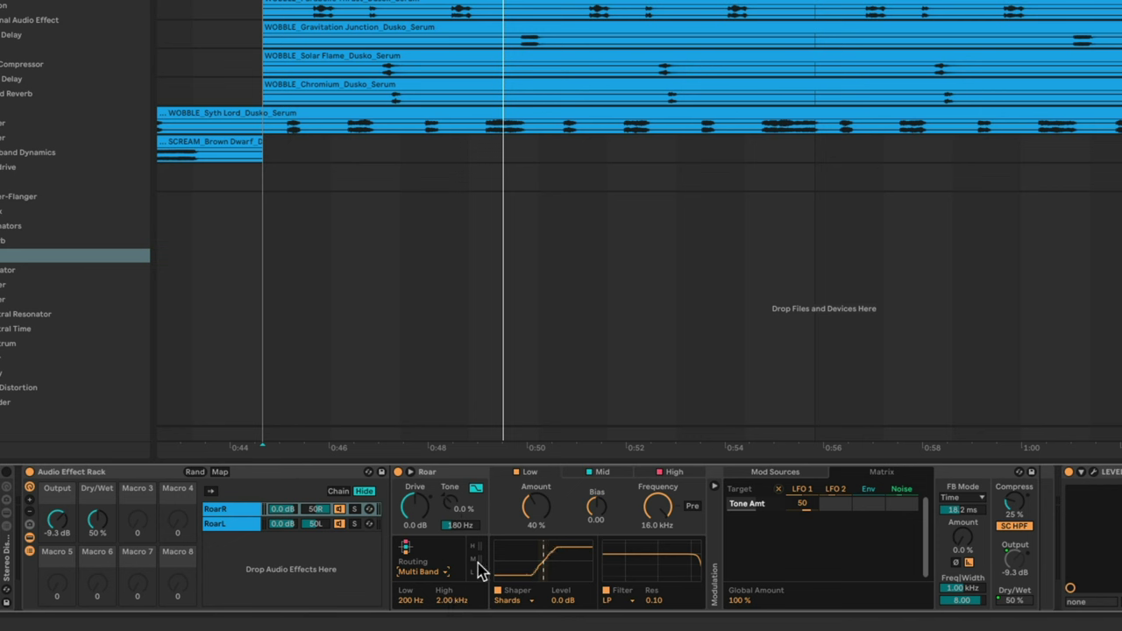
- Switch RoarR's Mid band off and back on and review the settings of its Mid, High and Low bands
click(593, 473)
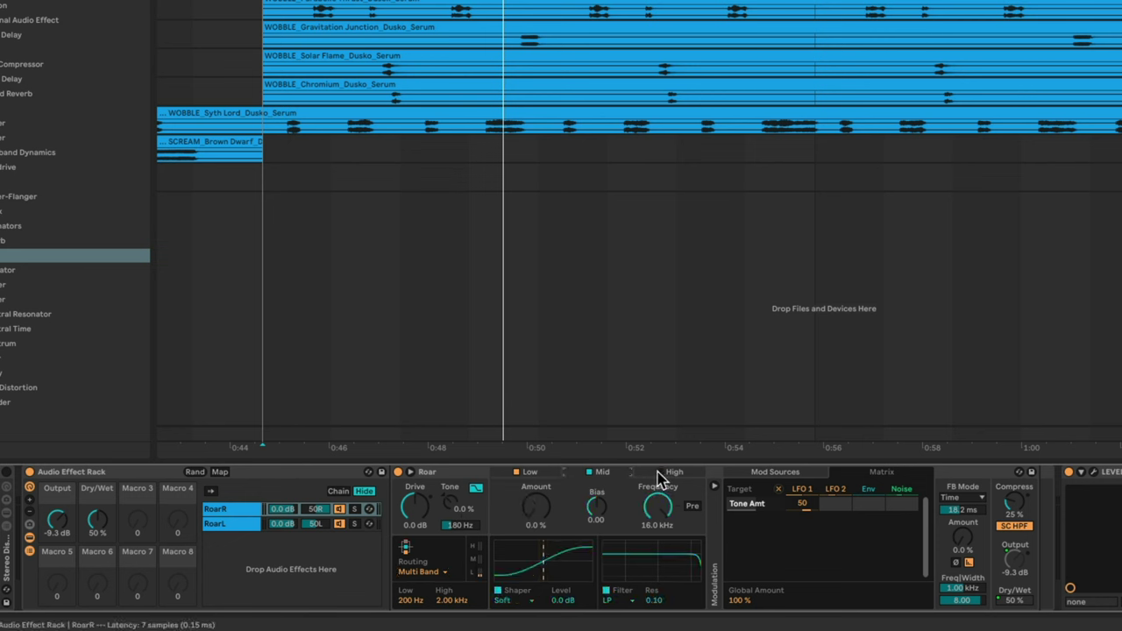
click(589, 472)
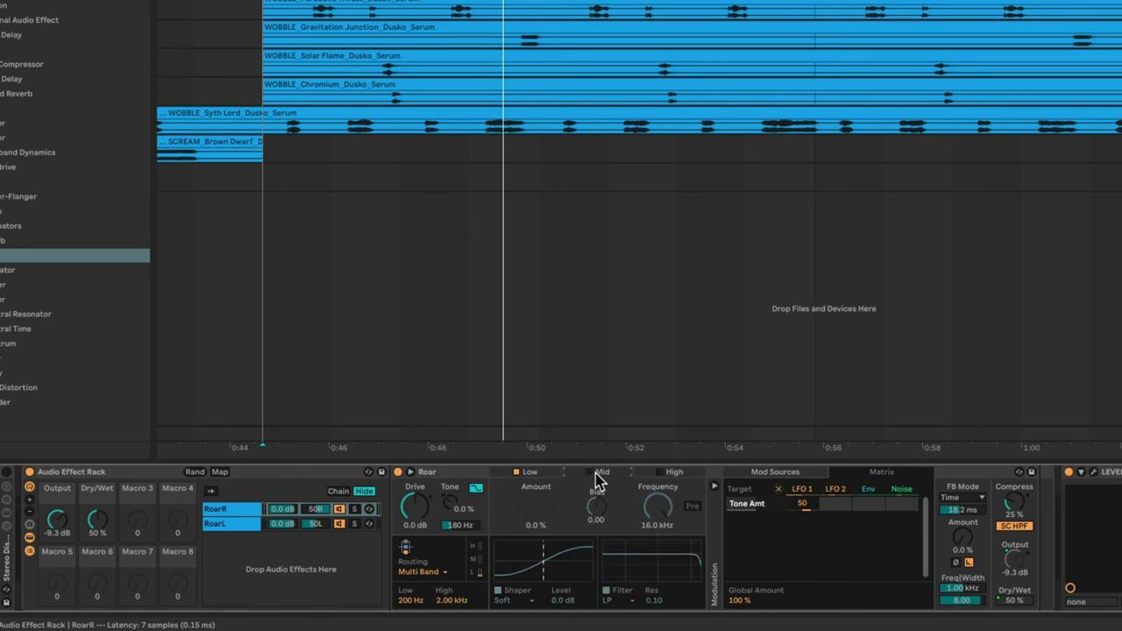
click(590, 473)
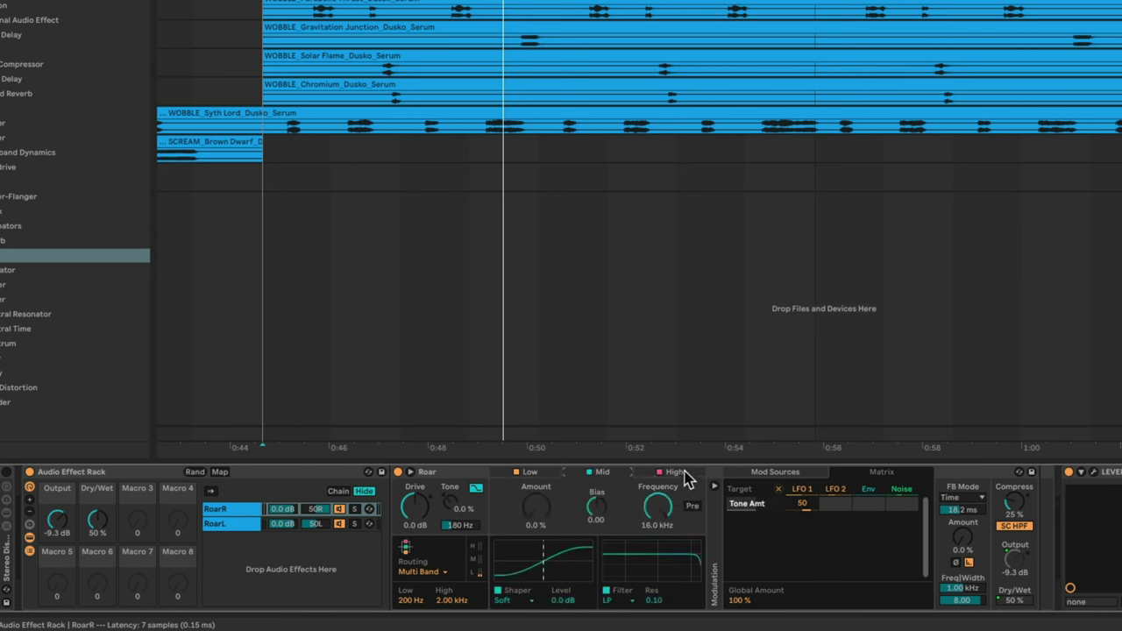
click(687, 479)
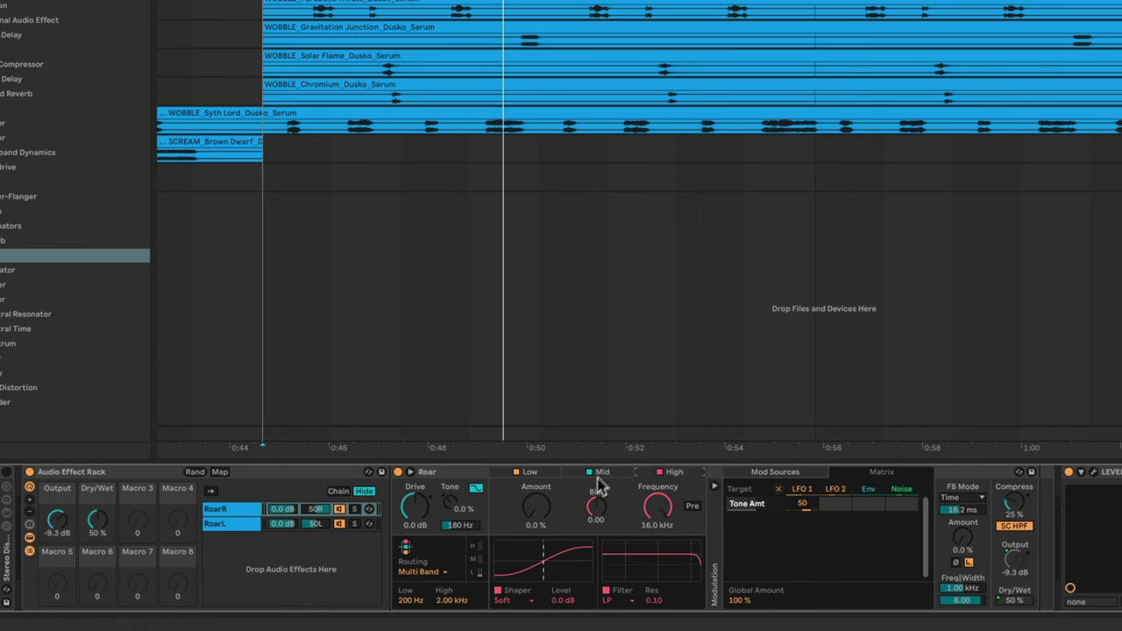
click(537, 474)
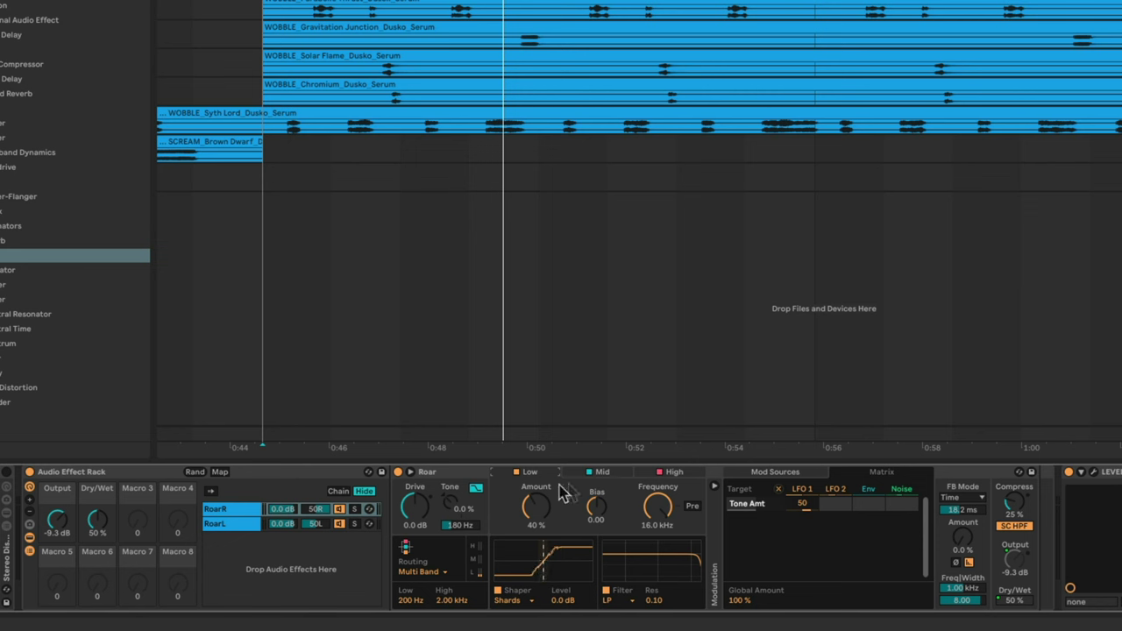
- Copy all Stage 1 settings to RoarR's Mid and High bands and set its Low band's Amount to 0 %
click(605, 475)
right_click(611, 478)
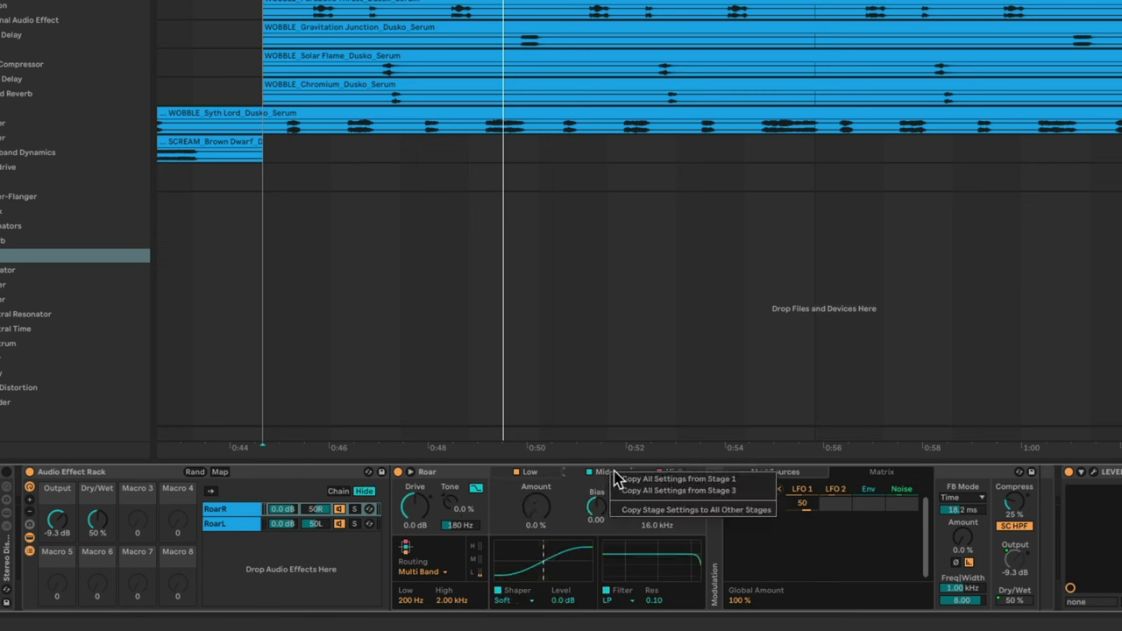
click(656, 491)
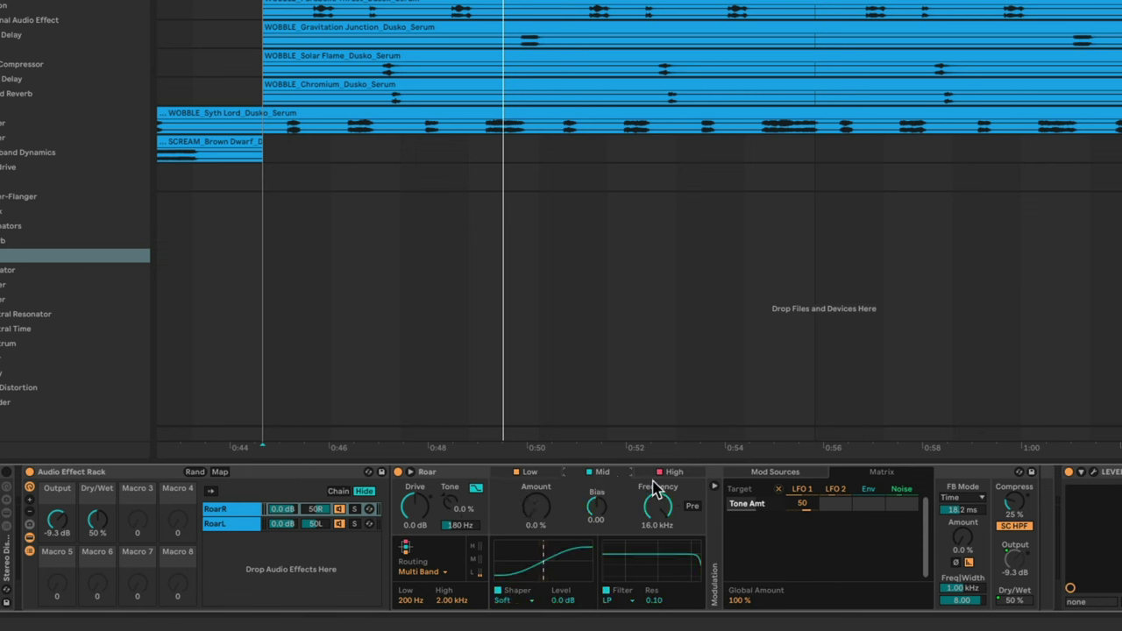
click(614, 475)
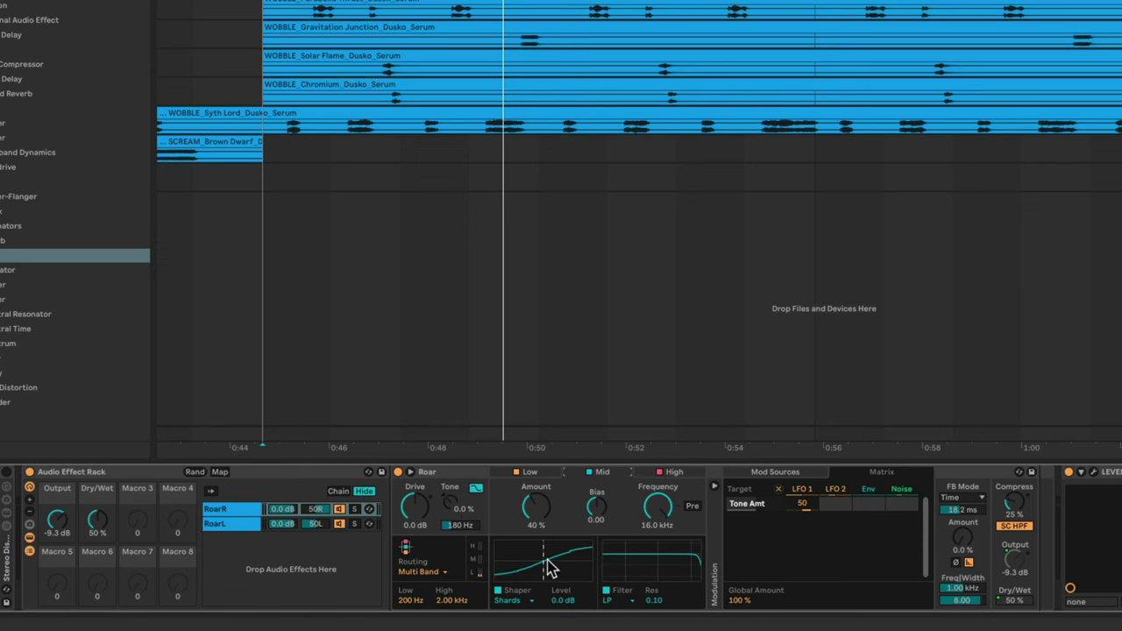
click(677, 478)
right_click(677, 478)
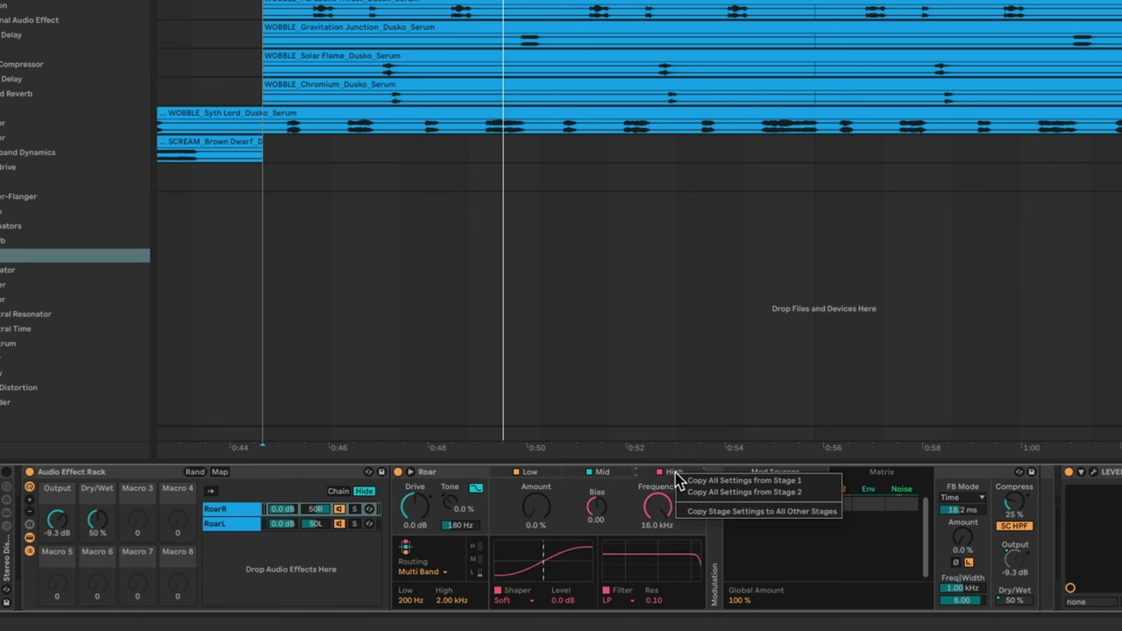
click(727, 482)
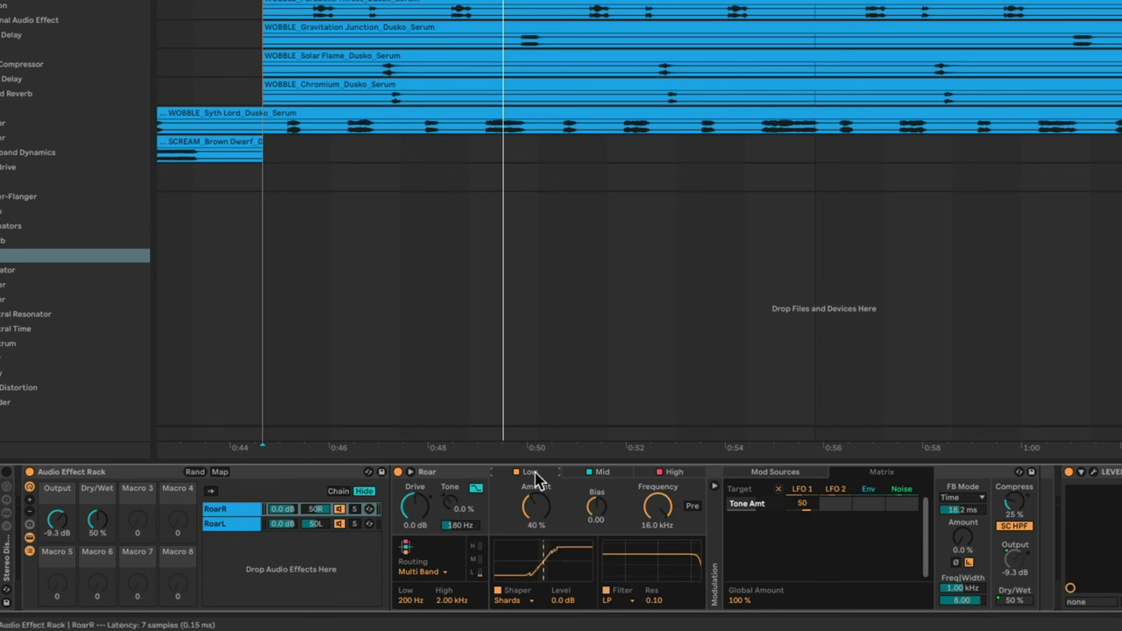
drag(536, 507, 536, 561)
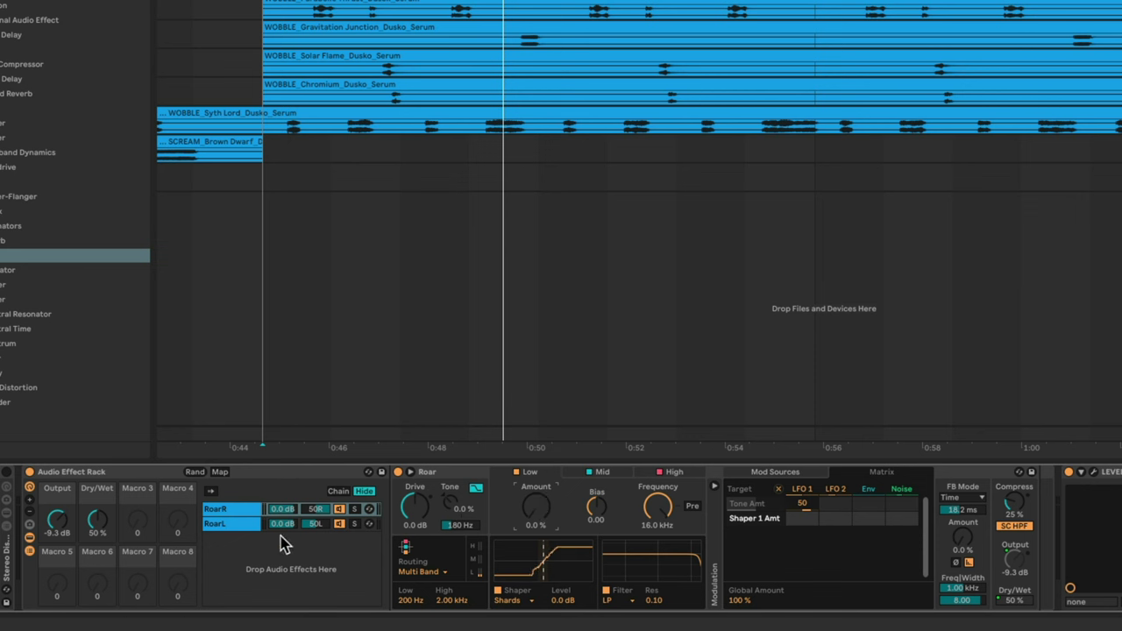
- Set the RoarL chain's Roar routing to Multi Band
click(228, 526)
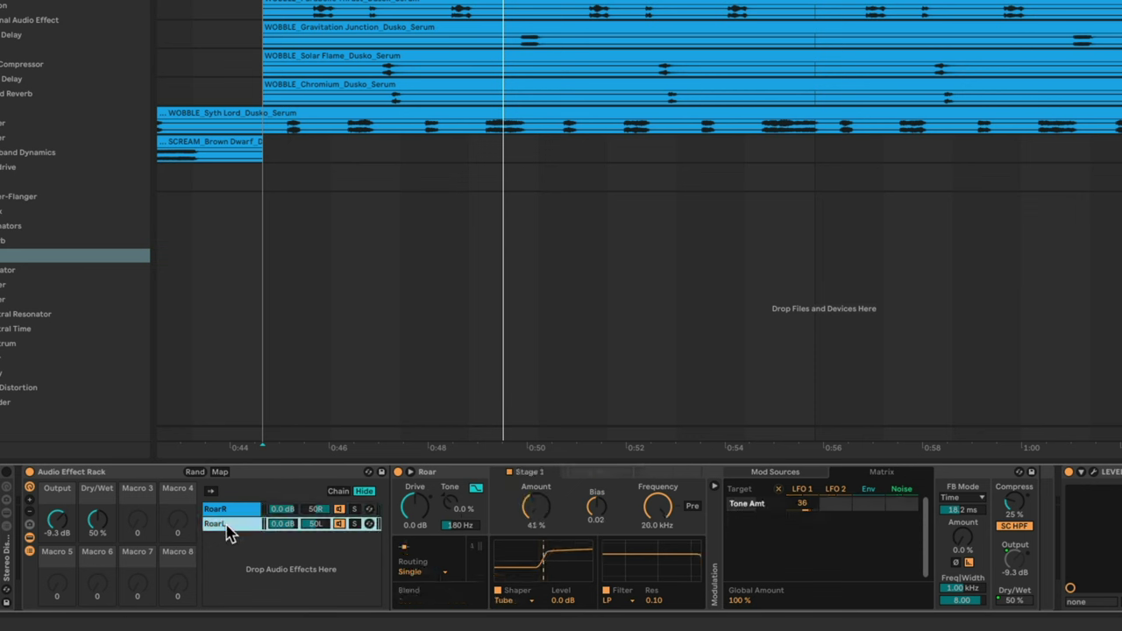
click(426, 575)
click(419, 536)
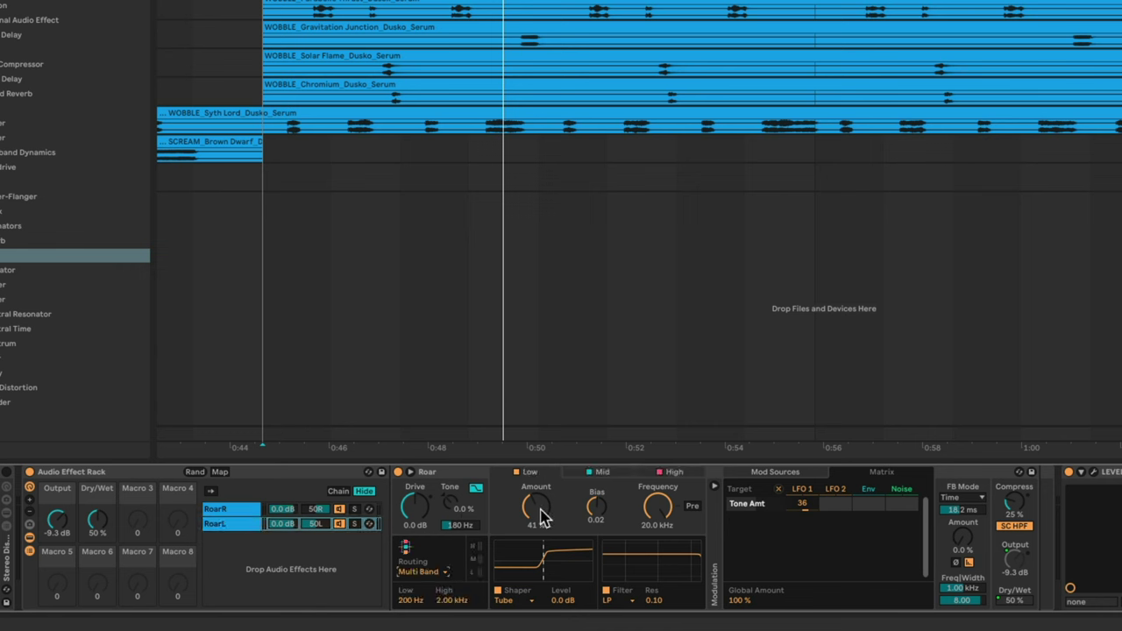
- Copy all Stage 1 settings to RoarL's Mid and High bands
click(602, 479)
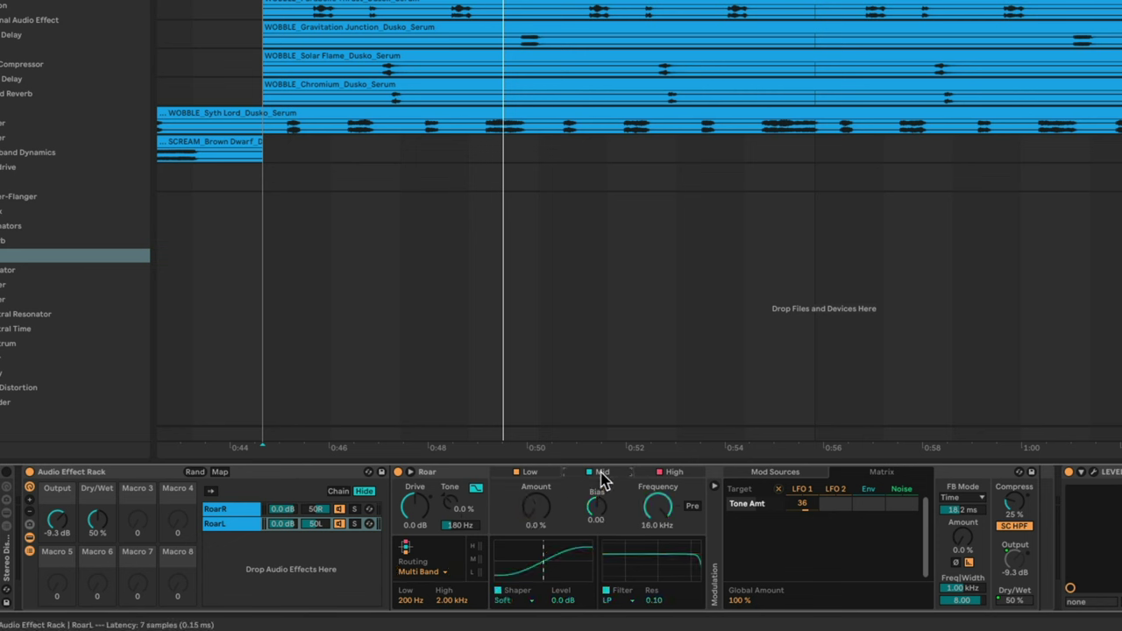
right_click(603, 477)
click(643, 482)
right_click(674, 474)
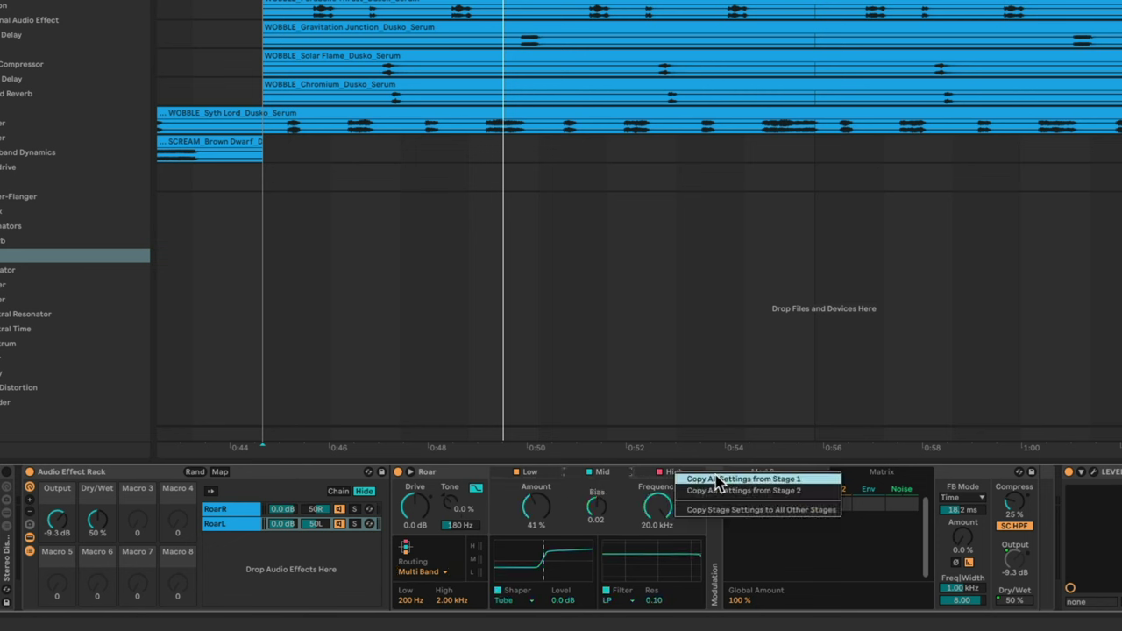
click(714, 481)
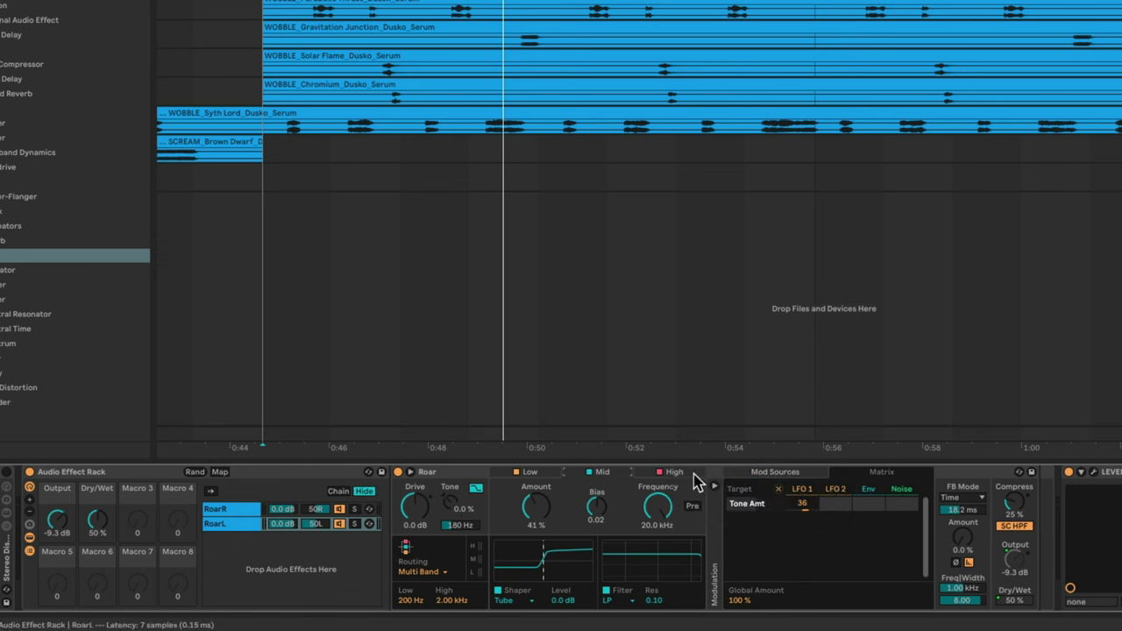
right_click(685, 479)
click(719, 479)
- Check RoarL's Mid band settings and set its Low band's Amount to 0 %
click(542, 476)
click(605, 477)
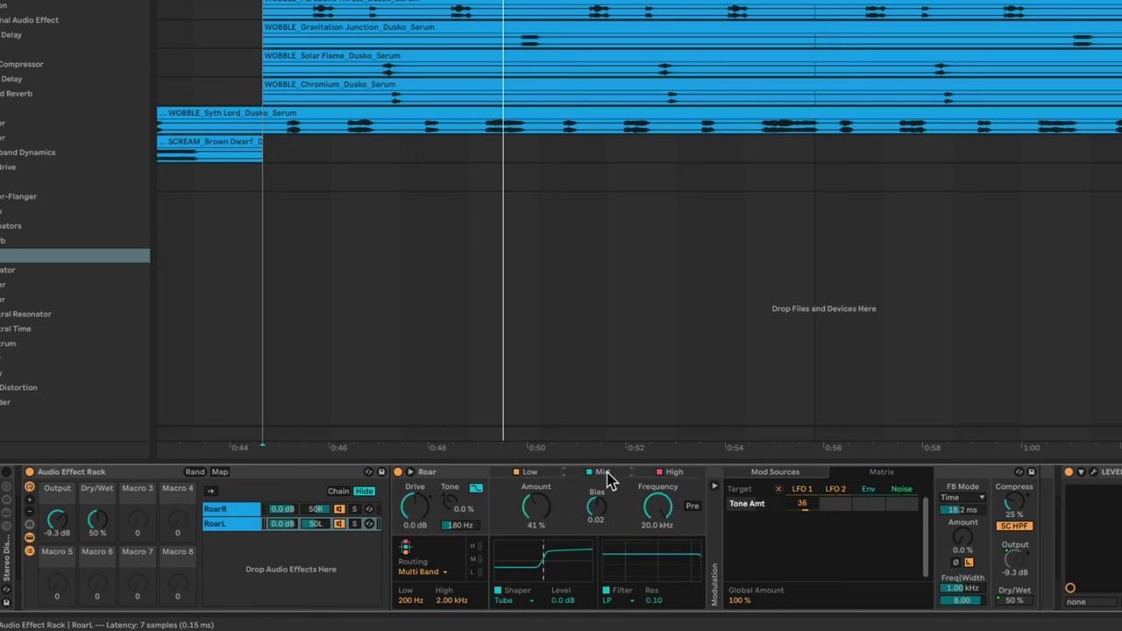
click(532, 474)
click(537, 507)
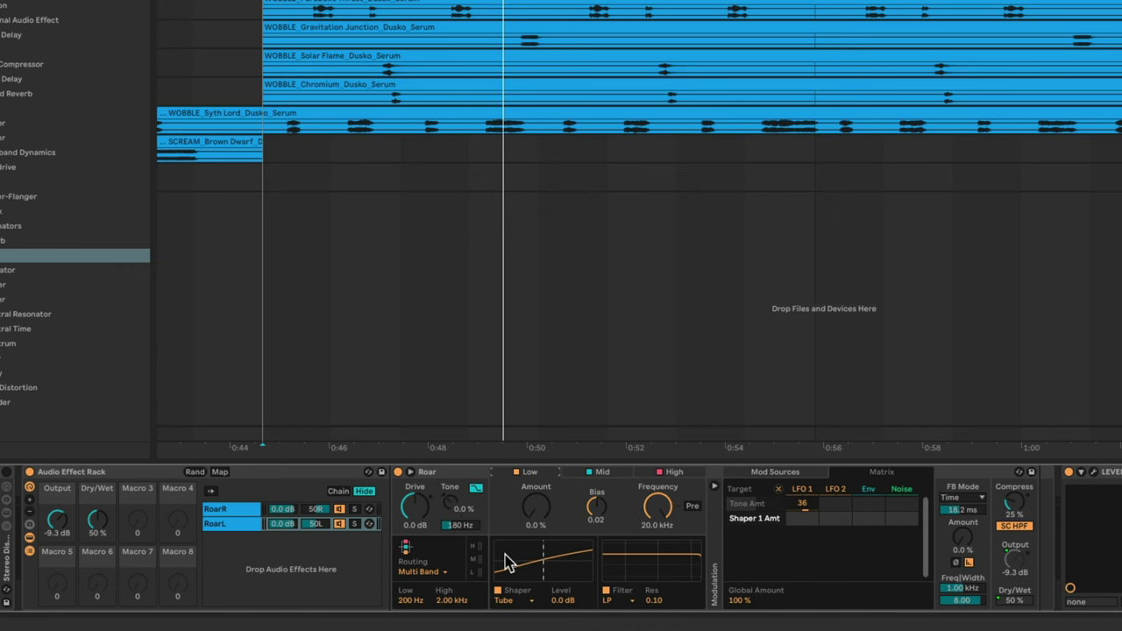
- Play the track and examine the wobble's stereo field in LEVELS with the window moved off the tracks, closing it when done
key(space)
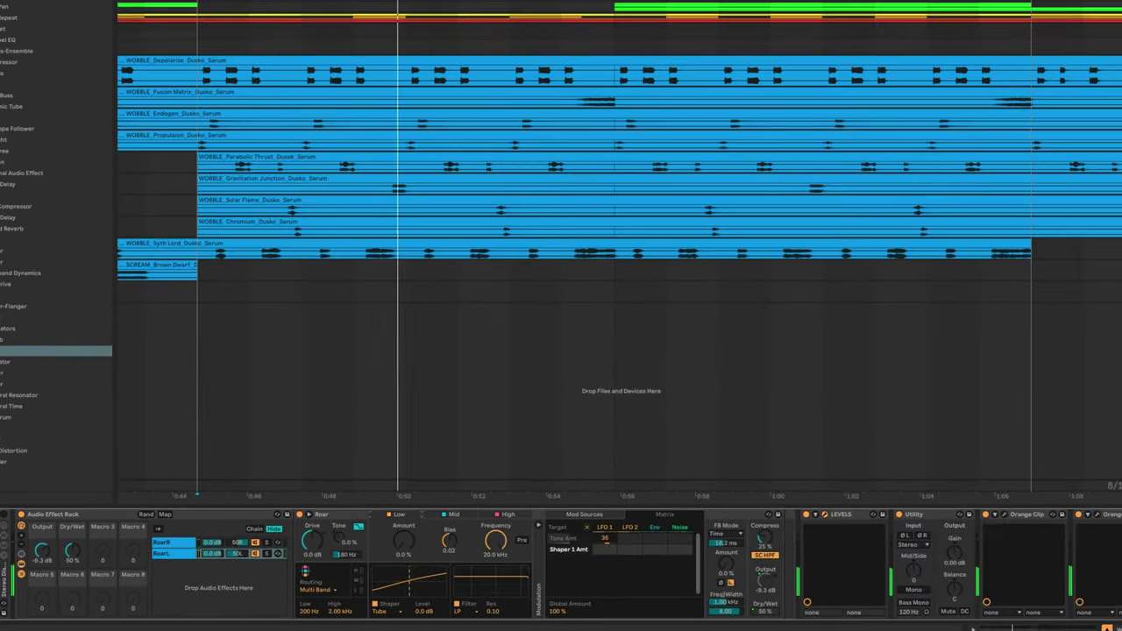
click(826, 515)
drag(241, 169, 743, 134)
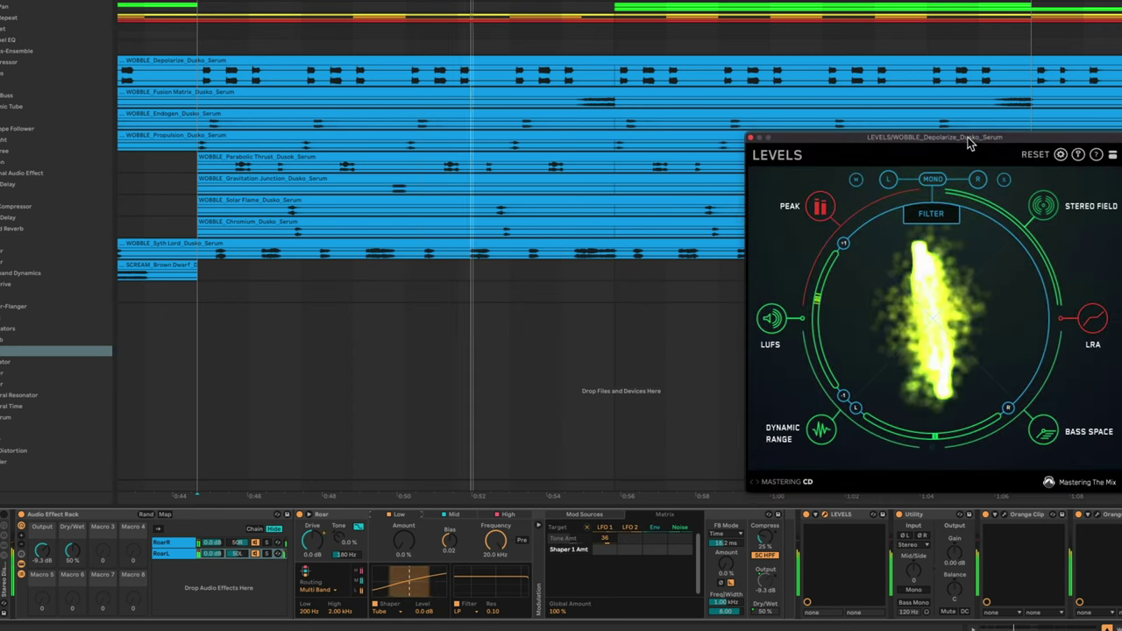
click(752, 138)
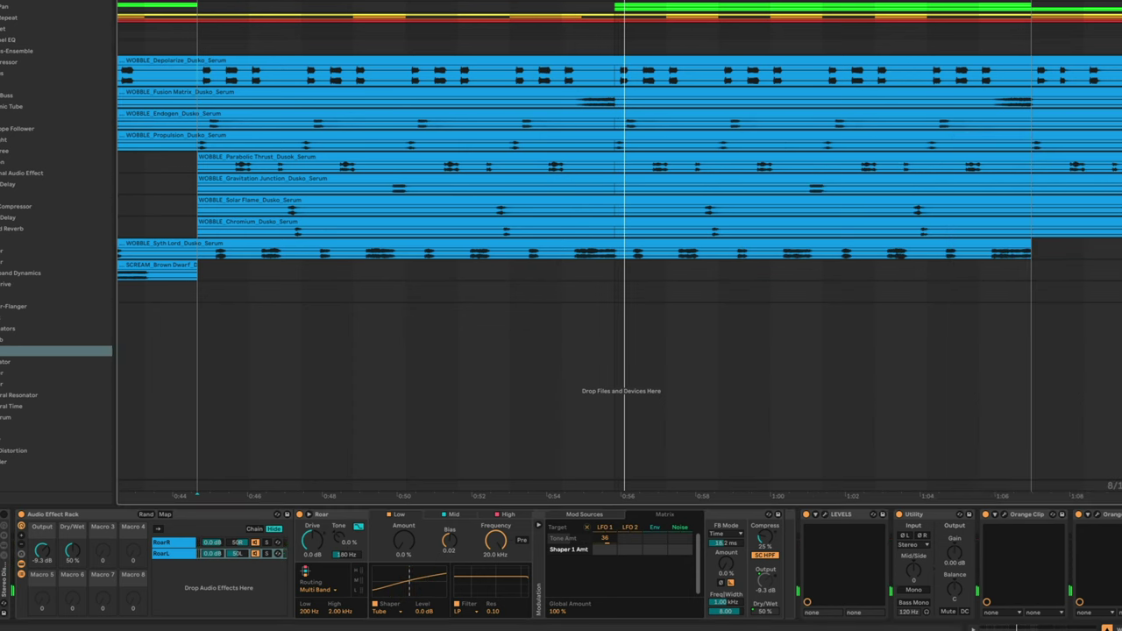
- Play the track and compare the wobble with the Roar Audio Effect Rack bypassed and re-enabled
key(space)
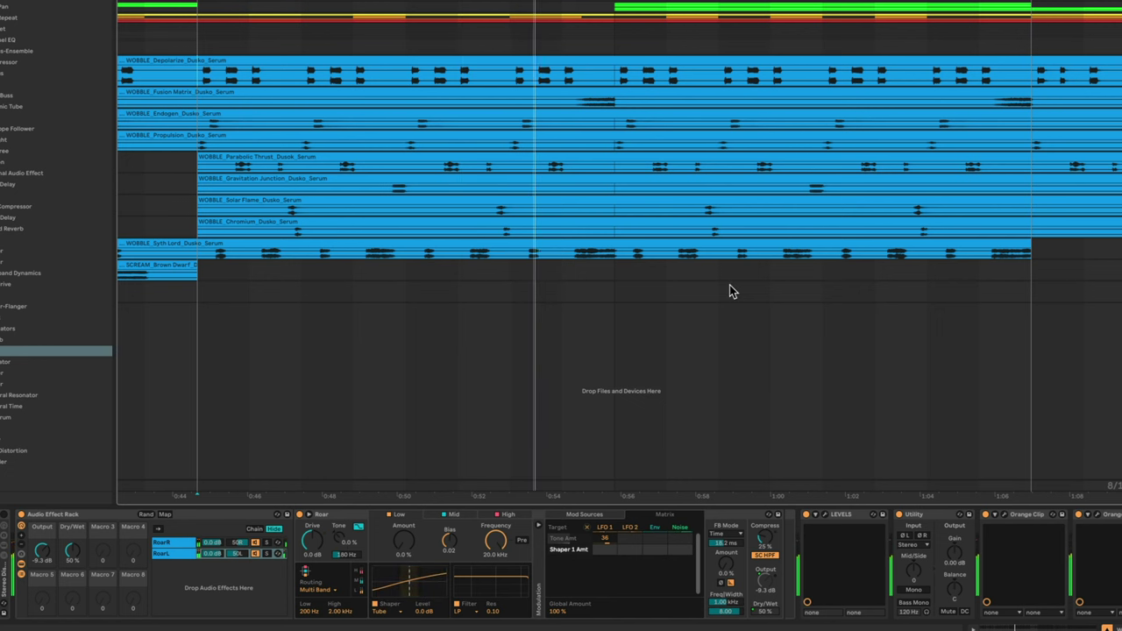
click(21, 515)
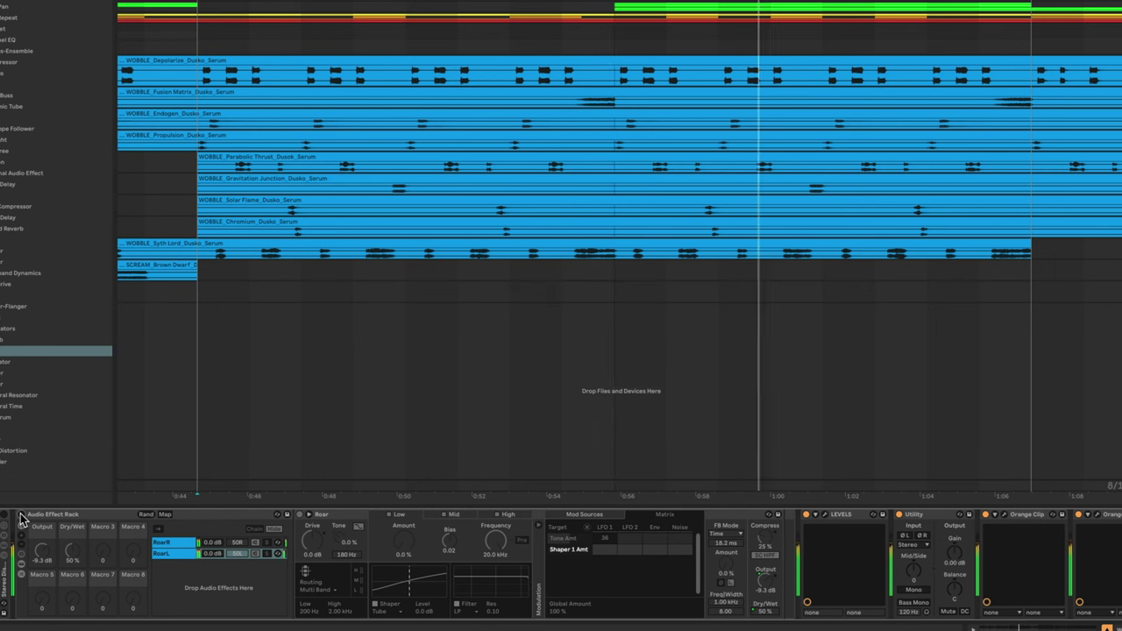
click(21, 516)
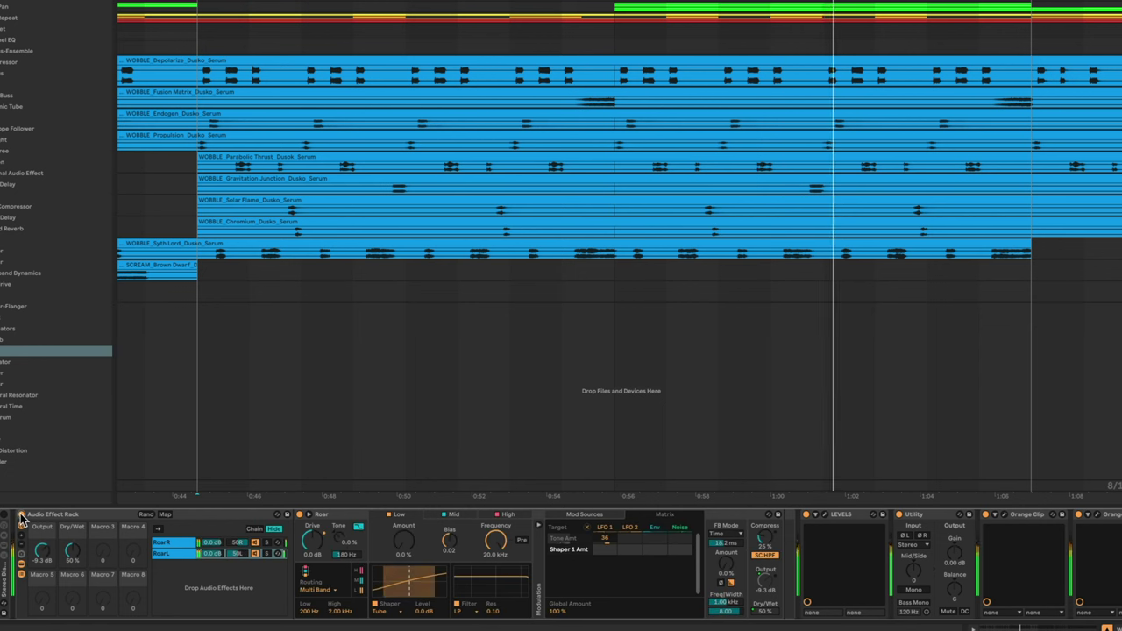